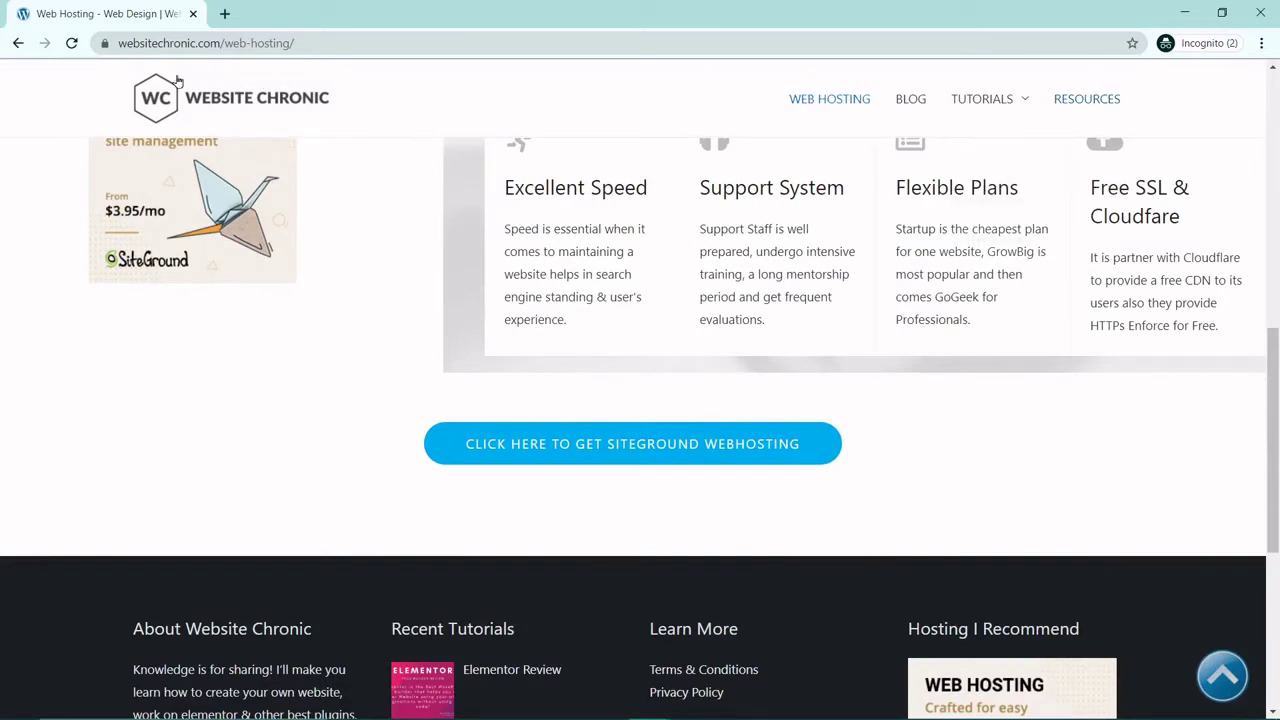
Examine how the header and the notification bar behave while moving through the web hosting page and the home page
scroll(749, 303, "down", 3)
scroll(749, 303, "down", 2)
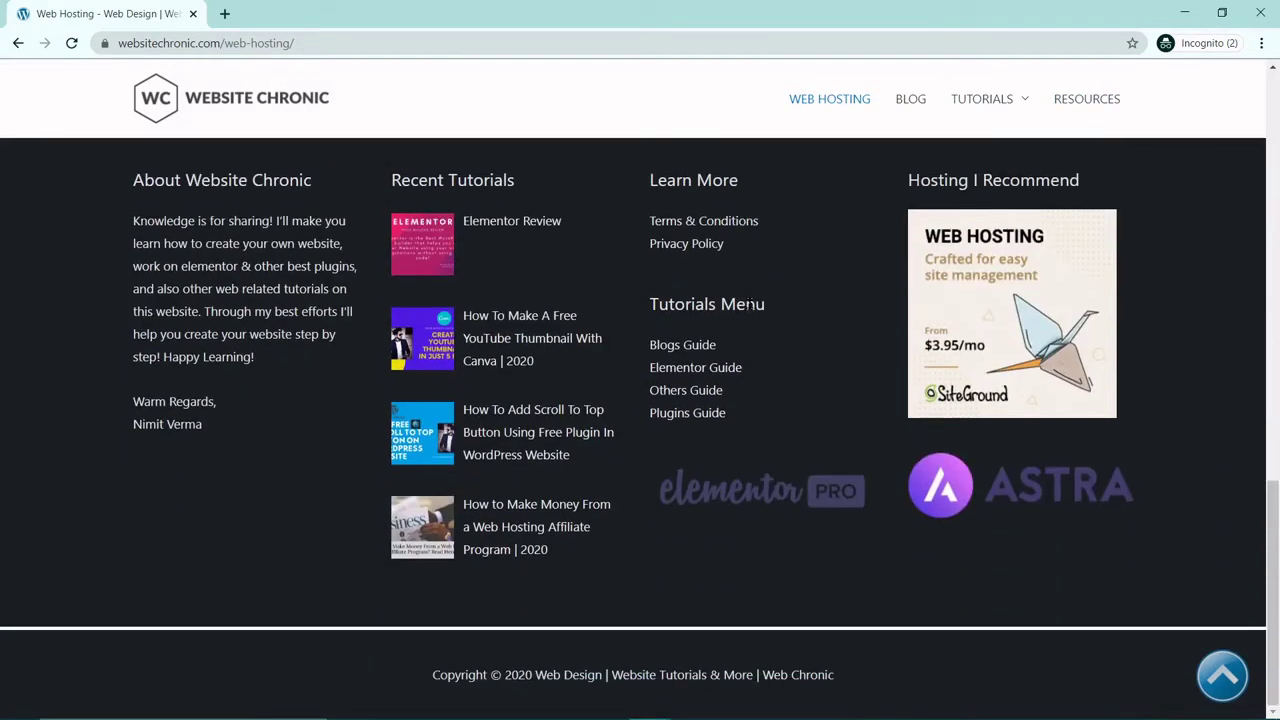
scroll(749, 303, "up", 6)
scroll(749, 303, "up", 7)
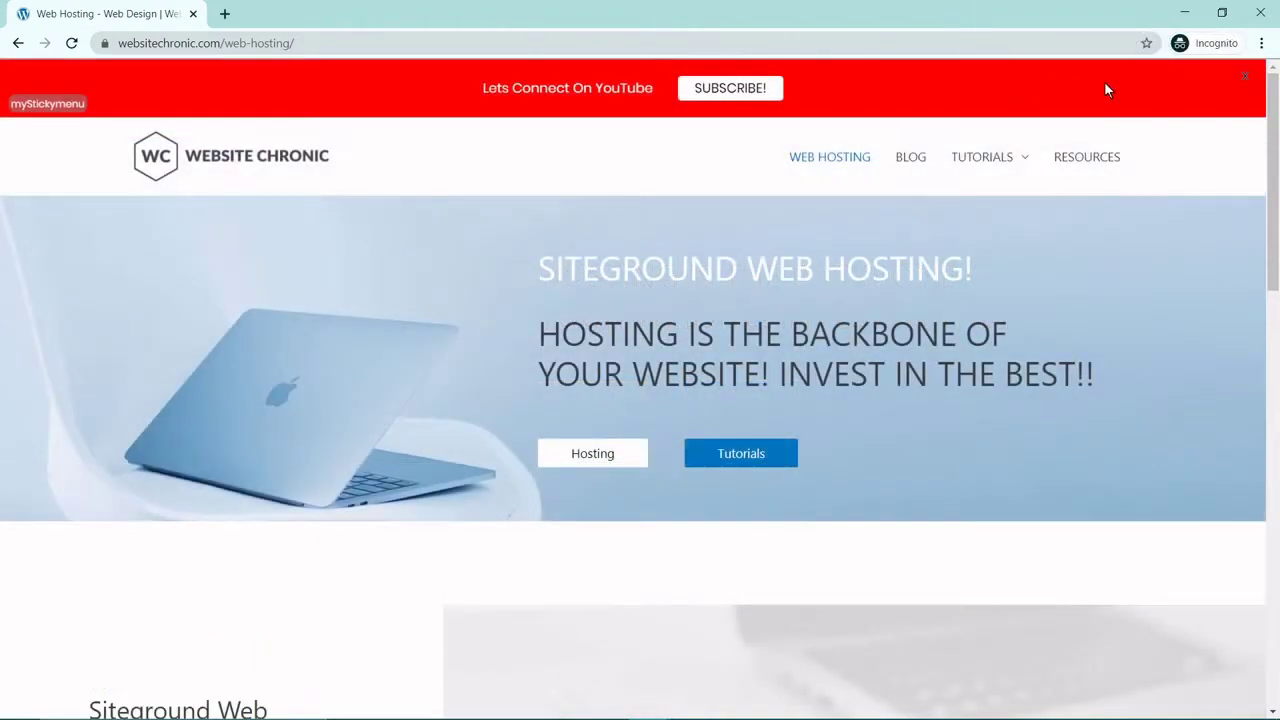
left_click(709, 90)
left_click(708, 89)
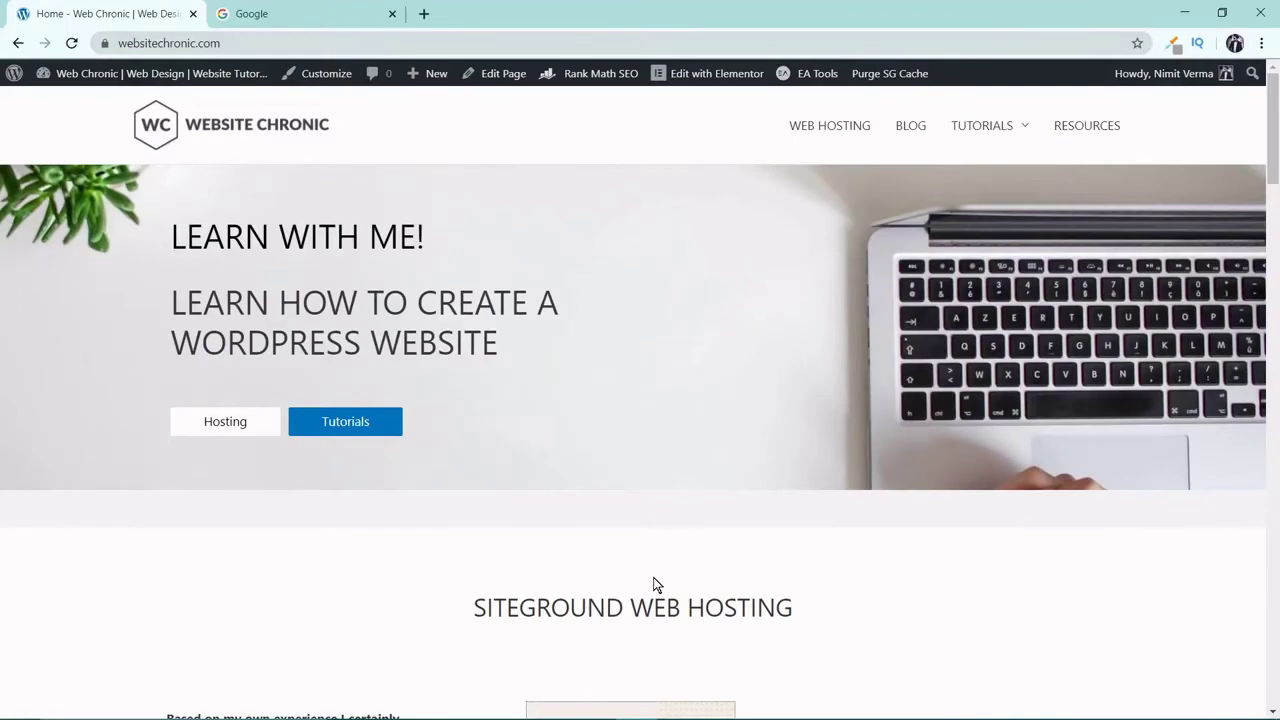
scroll(655, 584, "down", 9)
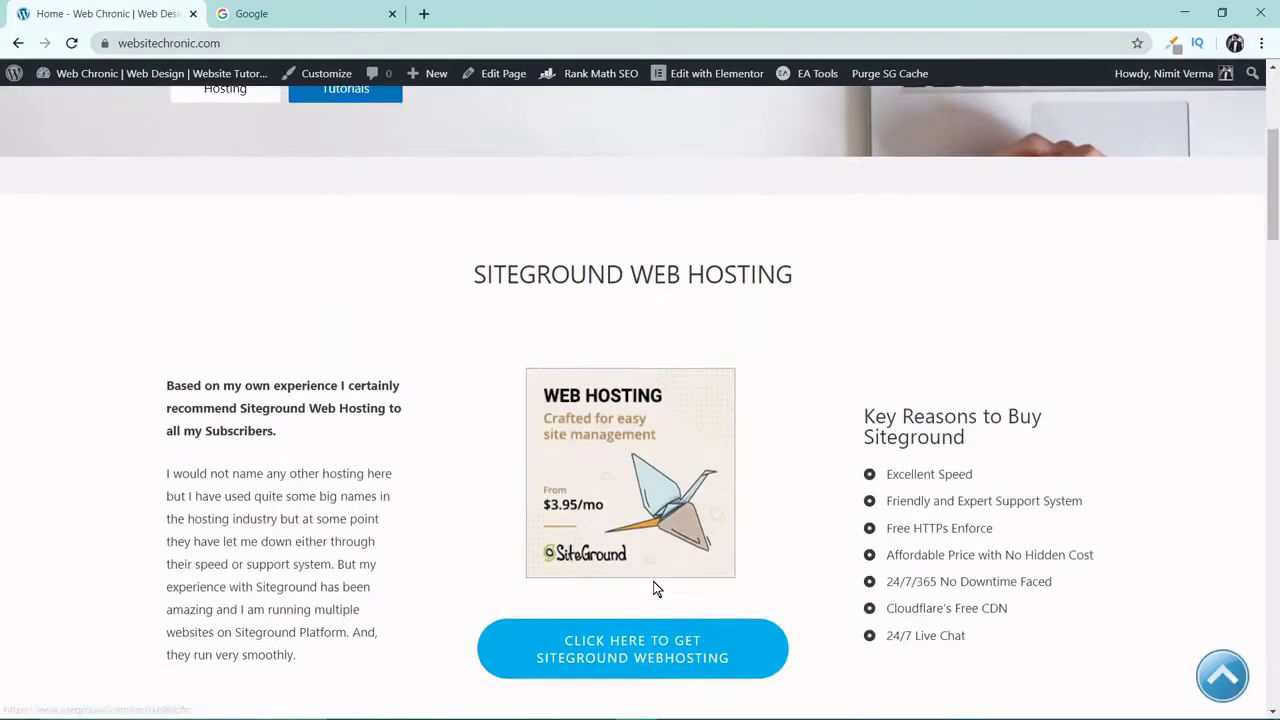
scroll(653, 581, "up", 10)
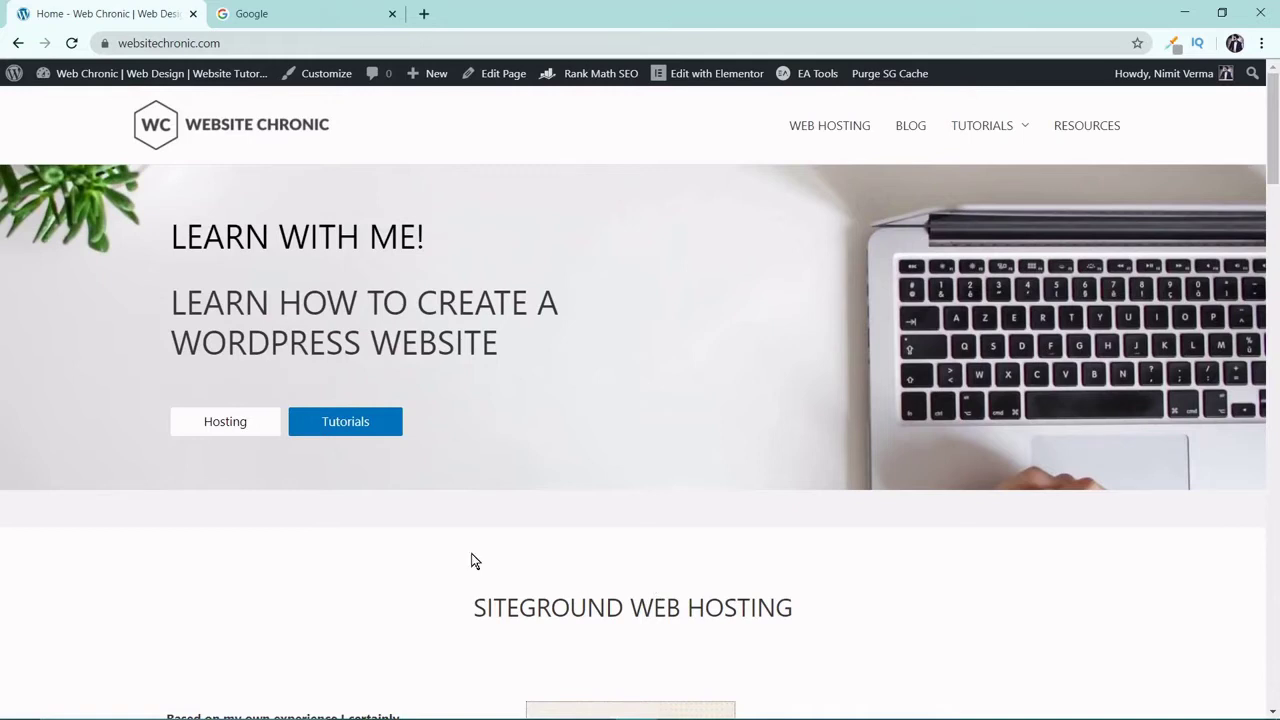
Go to the site's WordPress dashboard and open the page for adding new plugins
mouse_move(143, 89)
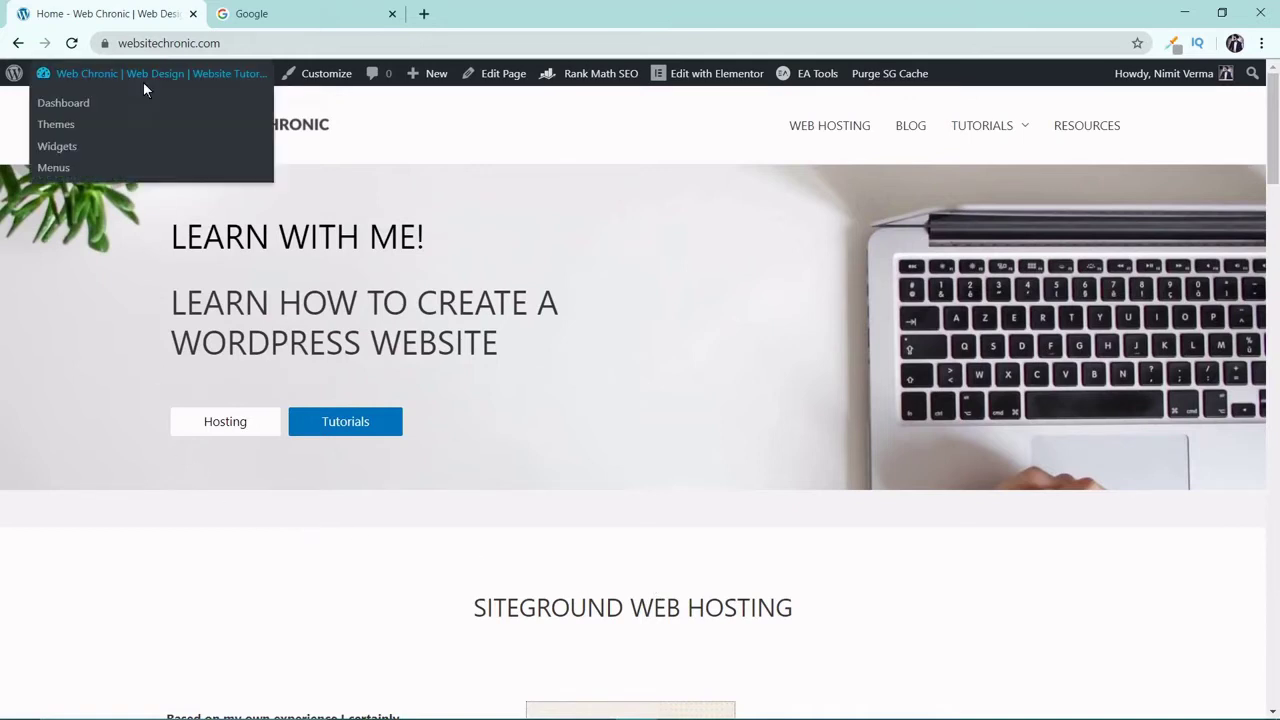
left_click(62, 107)
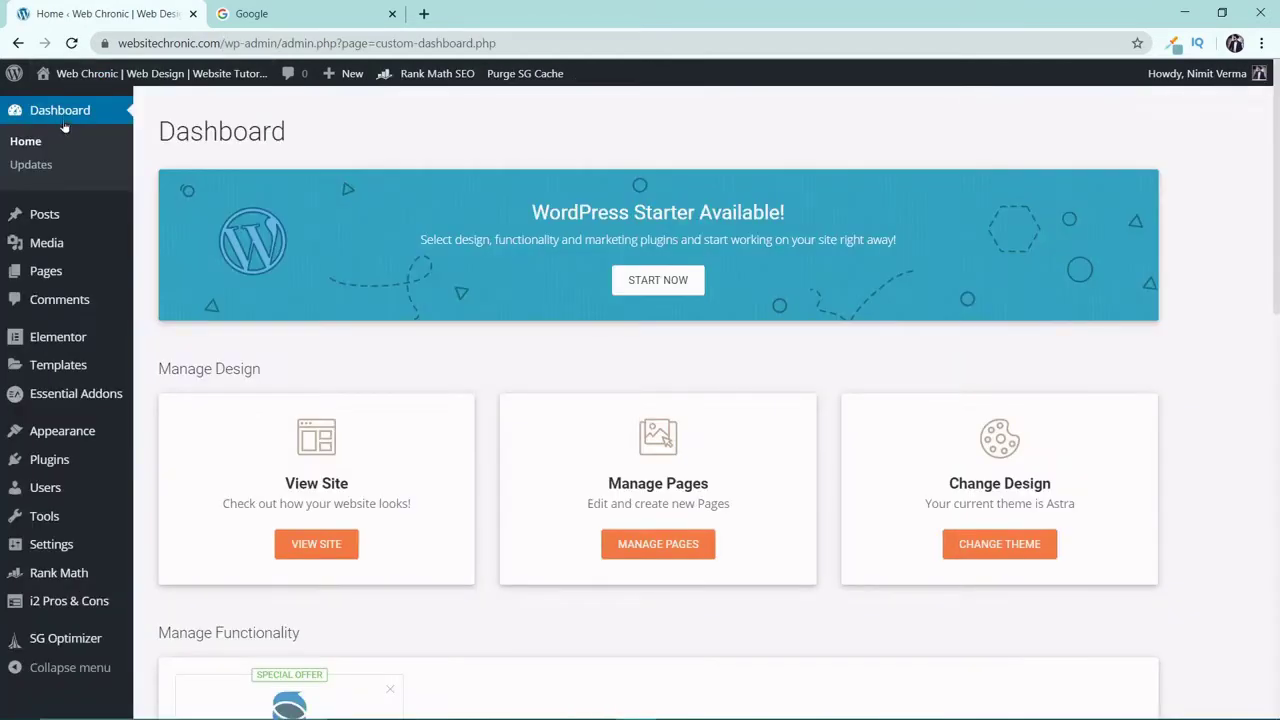
mouse_move(70, 470)
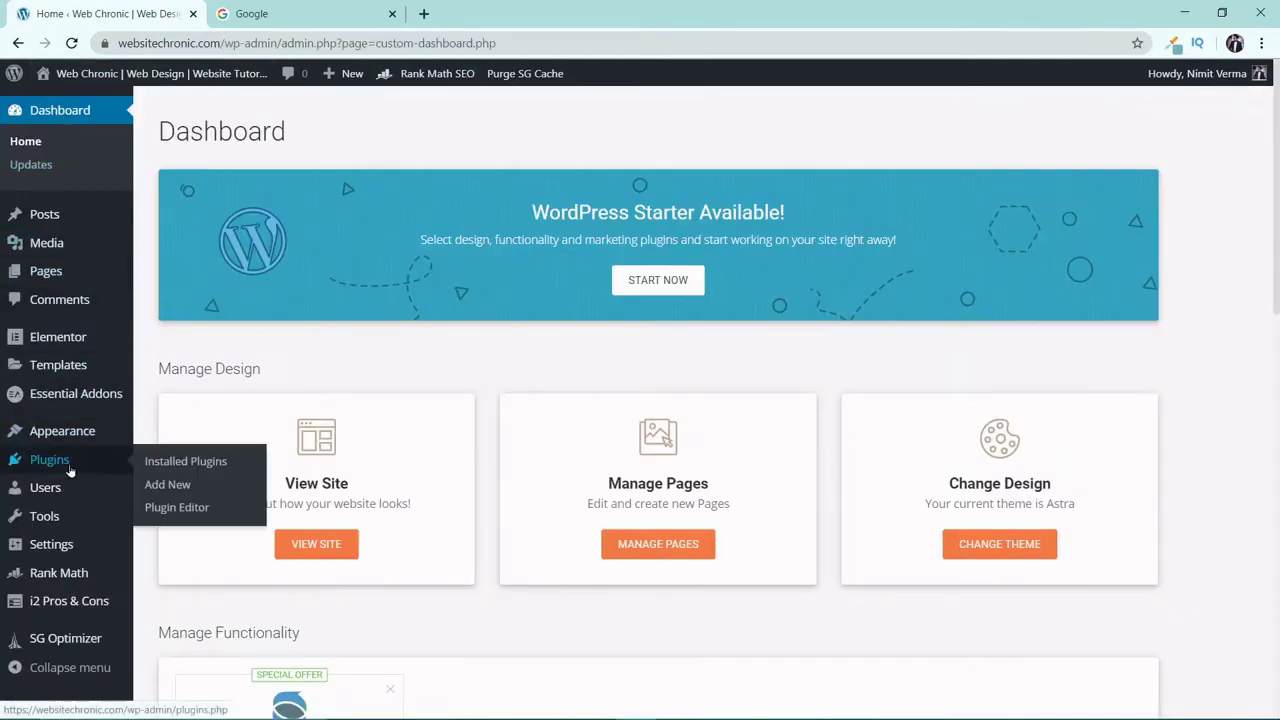
left_click(177, 486)
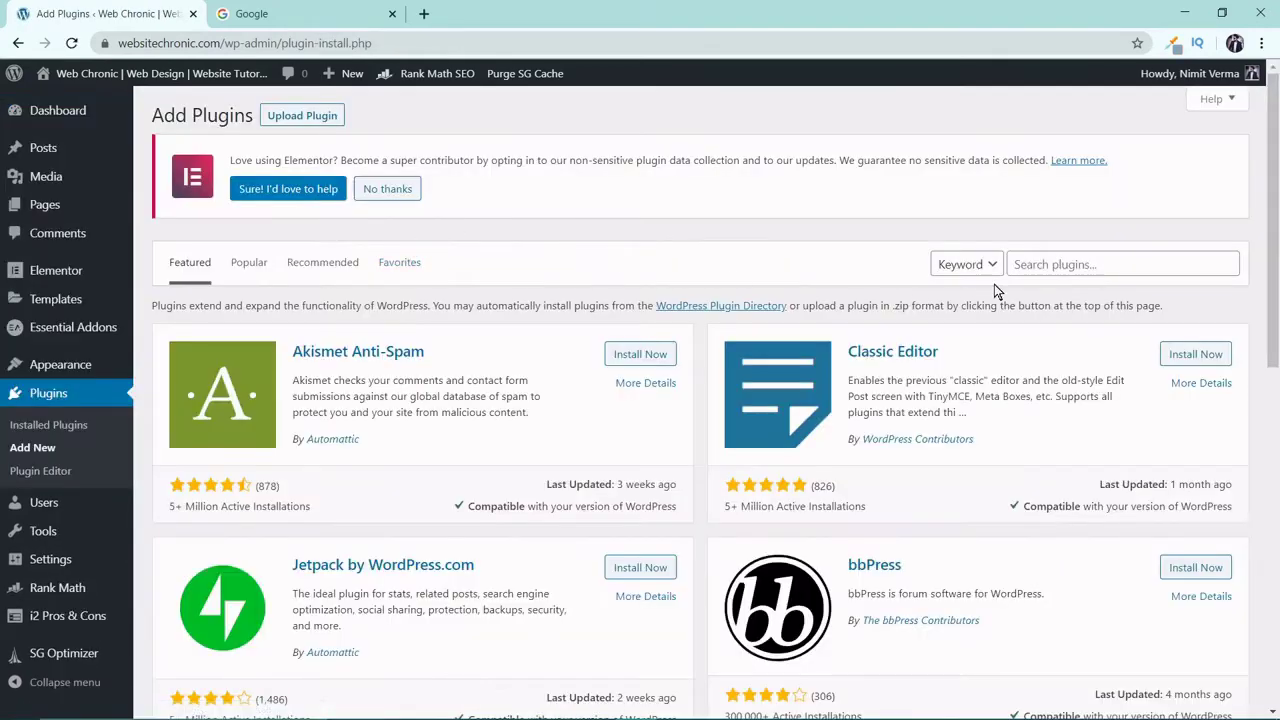
Search the plugin directory for mystickymenu
left_click(1071, 264)
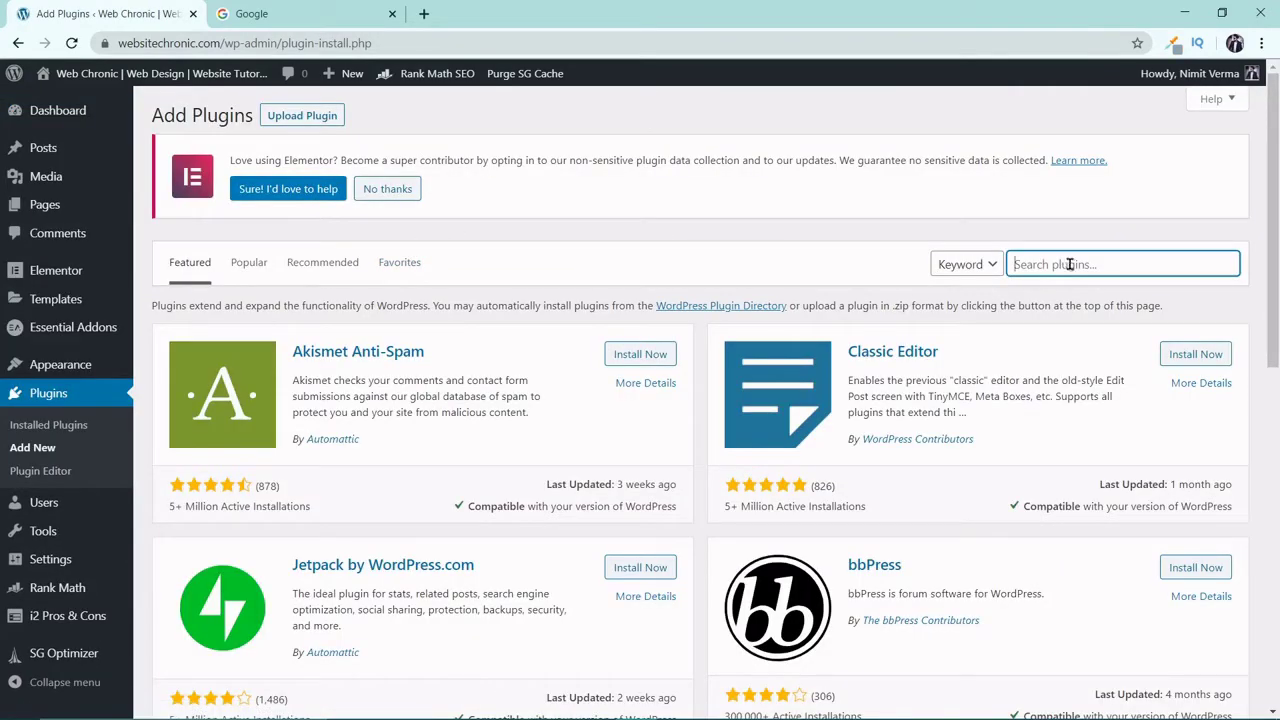
type("mystick")
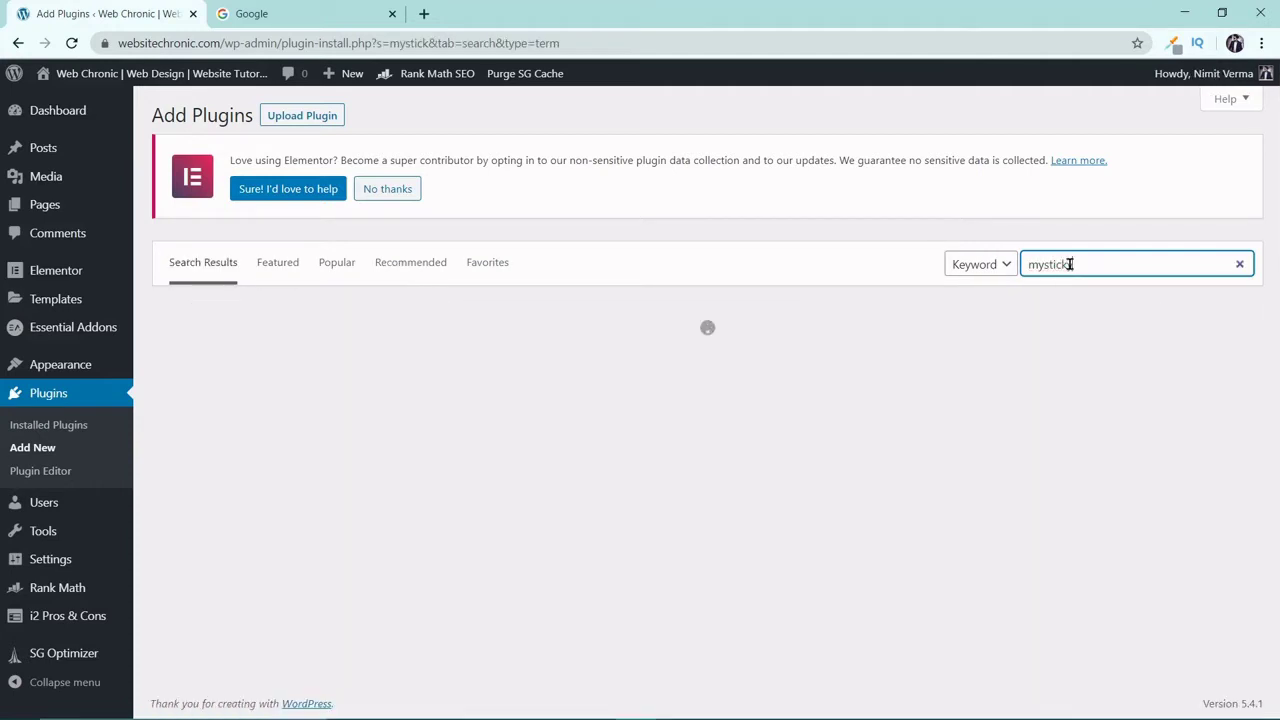
type(" menu")
left_click(1069, 264)
key("BackSpace")
type("ymenu")
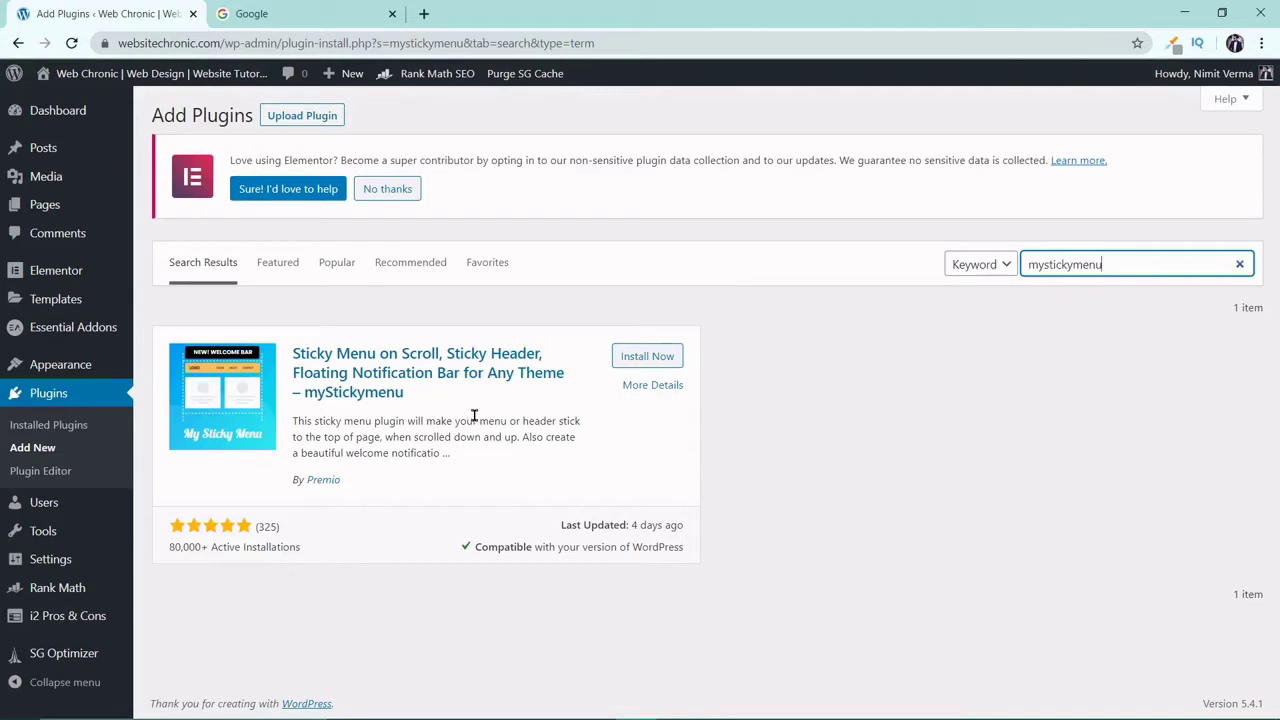
Install and activate the myStickymenu plugin by Premio, and open its settings page
left_click(648, 357)
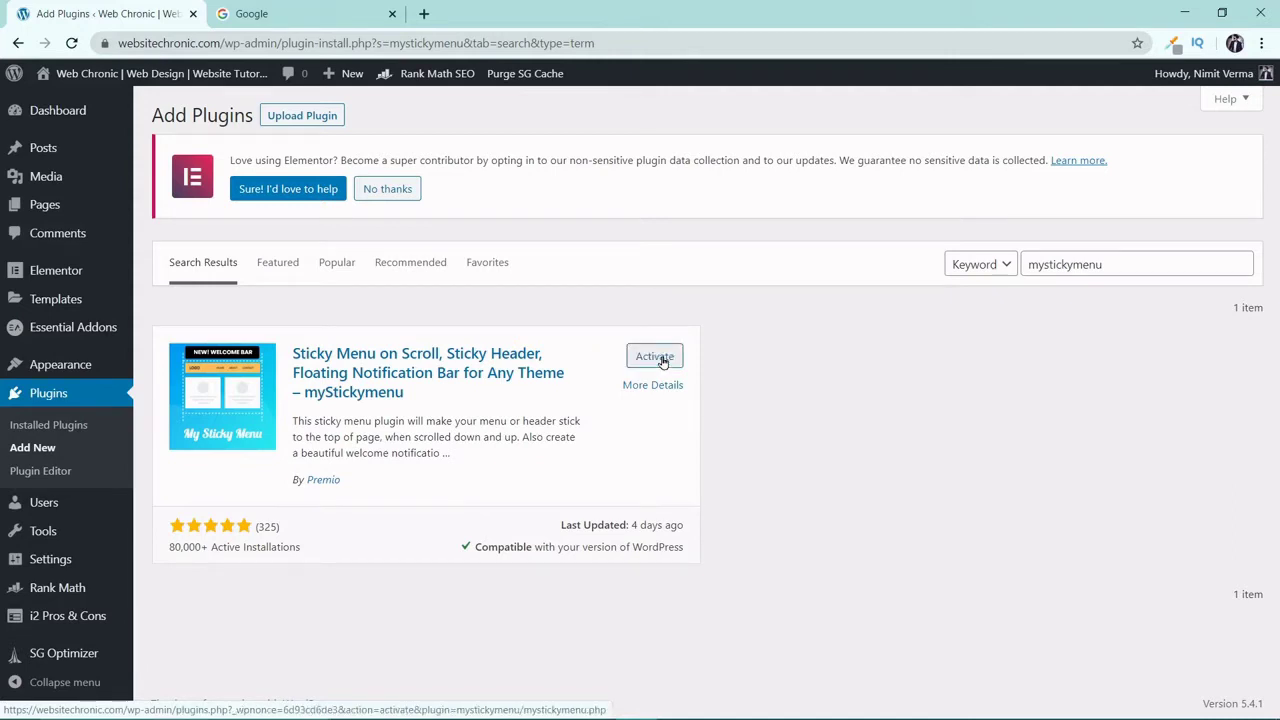
left_click(662, 360)
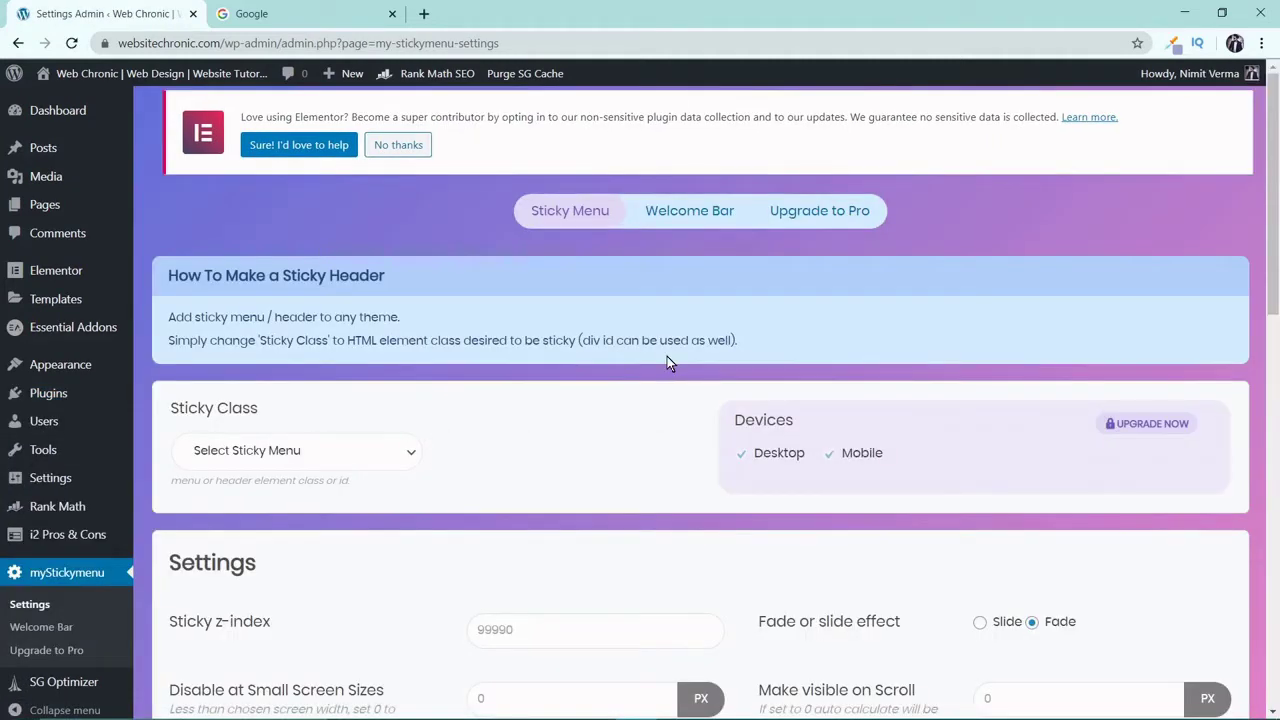
left_click(76, 584)
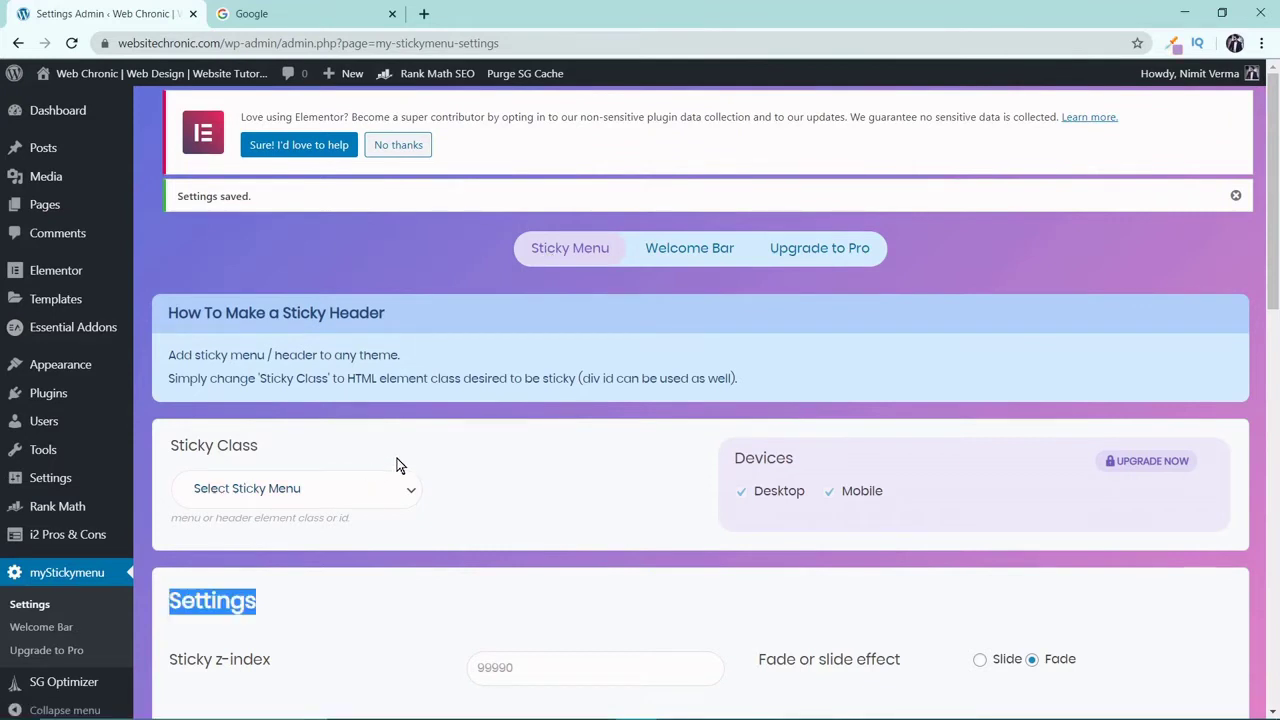
Set the Sticky Class to Primary Menu (Primary Menu) and save the plugin settings
scroll(400, 450, "down", 2)
left_click(413, 334)
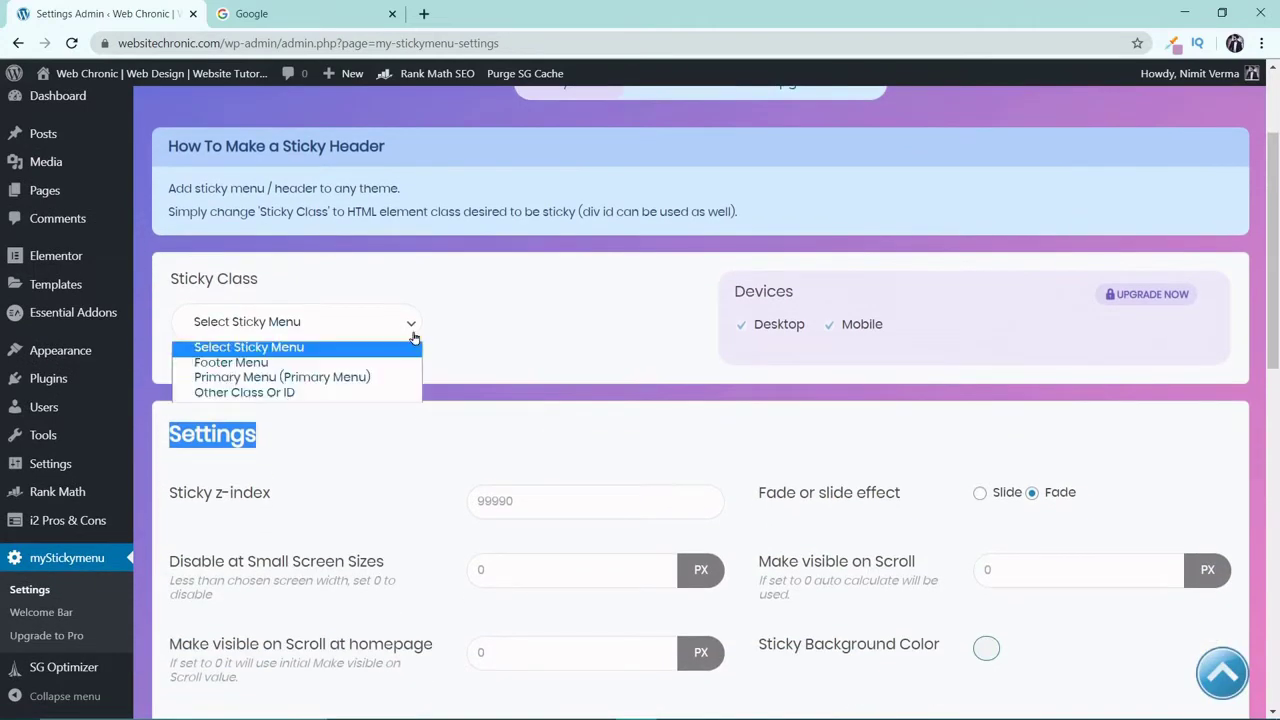
left_click(408, 388)
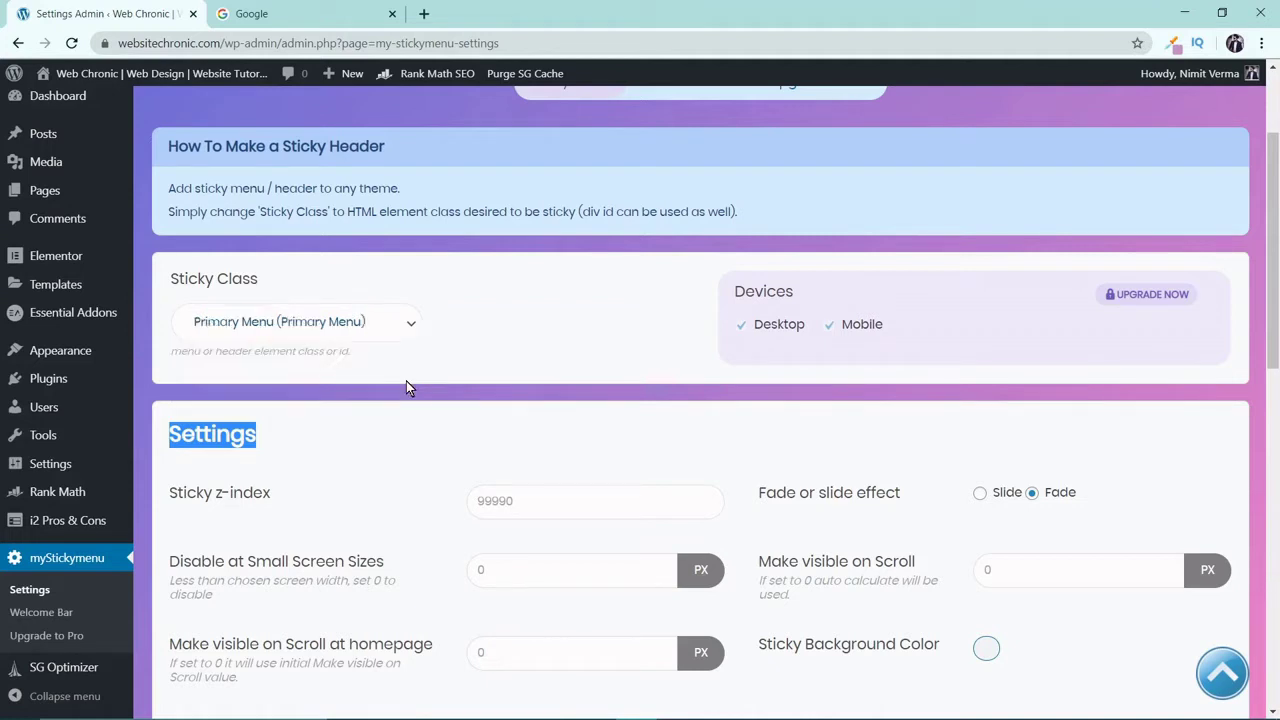
scroll(933, 380, "down", 2)
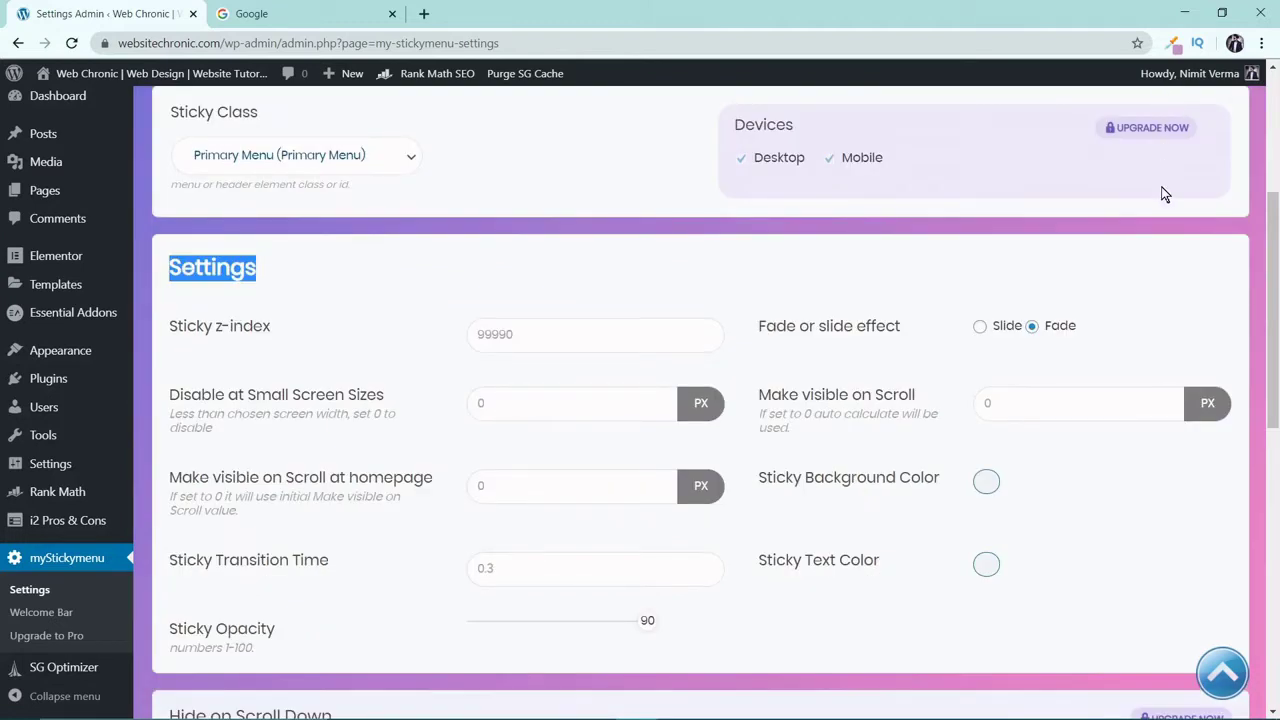
scroll(1152, 214, "down", 2)
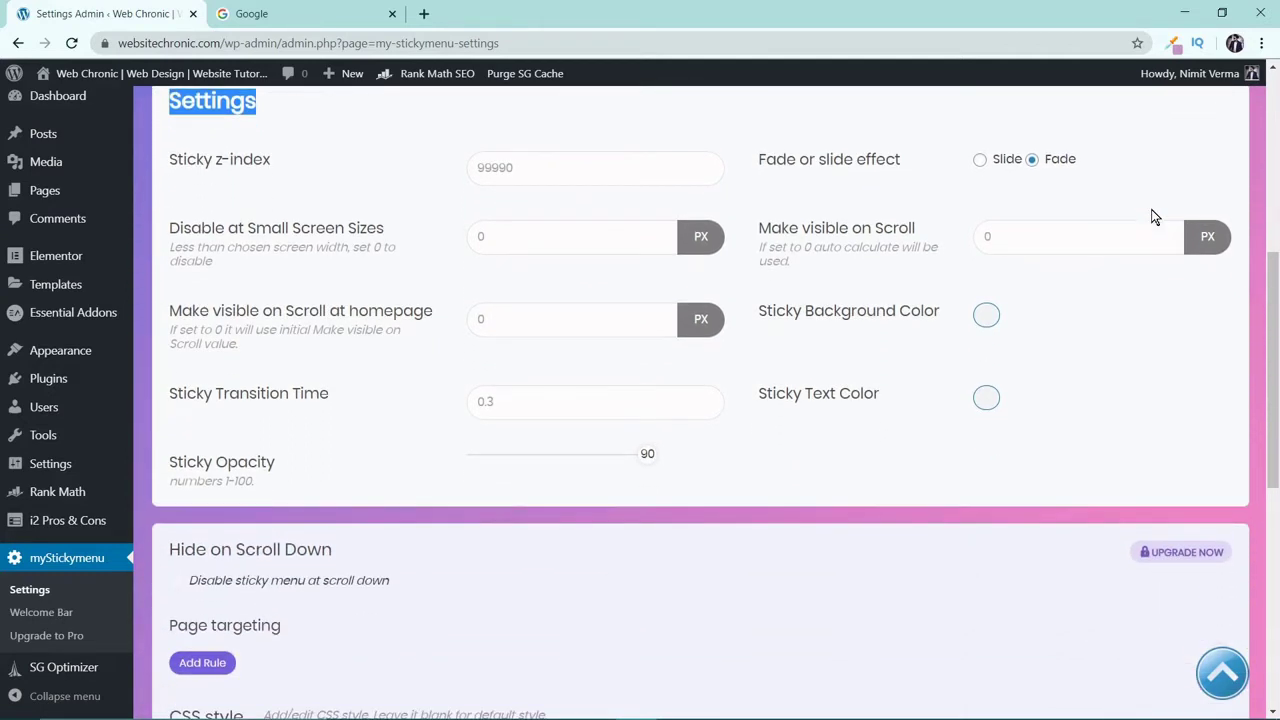
scroll(1152, 216, "down", 7)
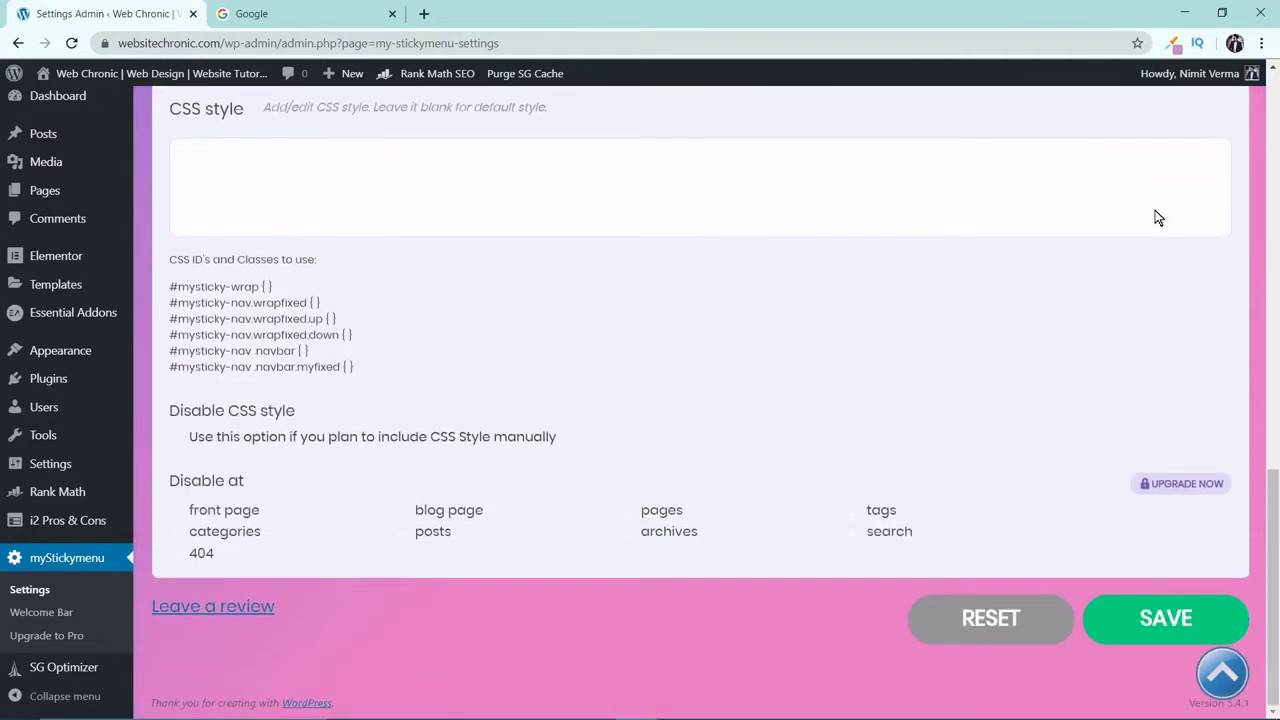
left_click(1152, 618)
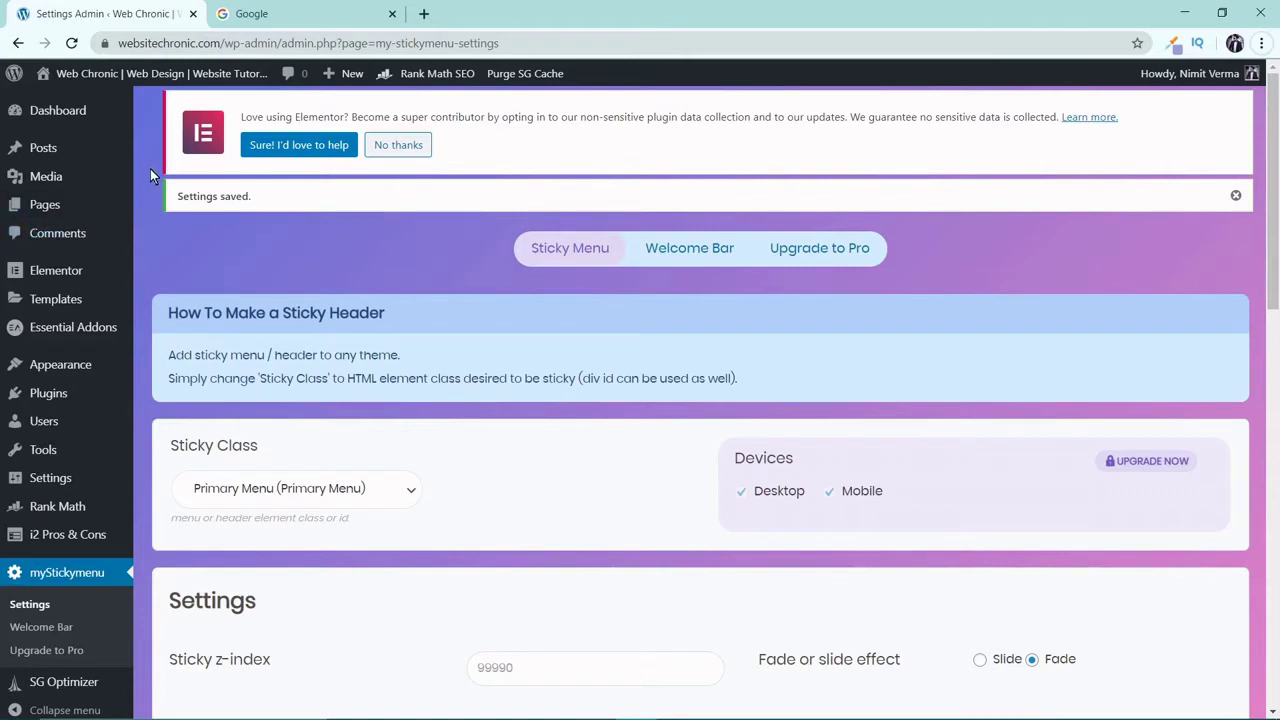
Open the live site in a new tab and check whether the header sticks while moving through the home page
right_click(170, 107)
left_click(190, 114)
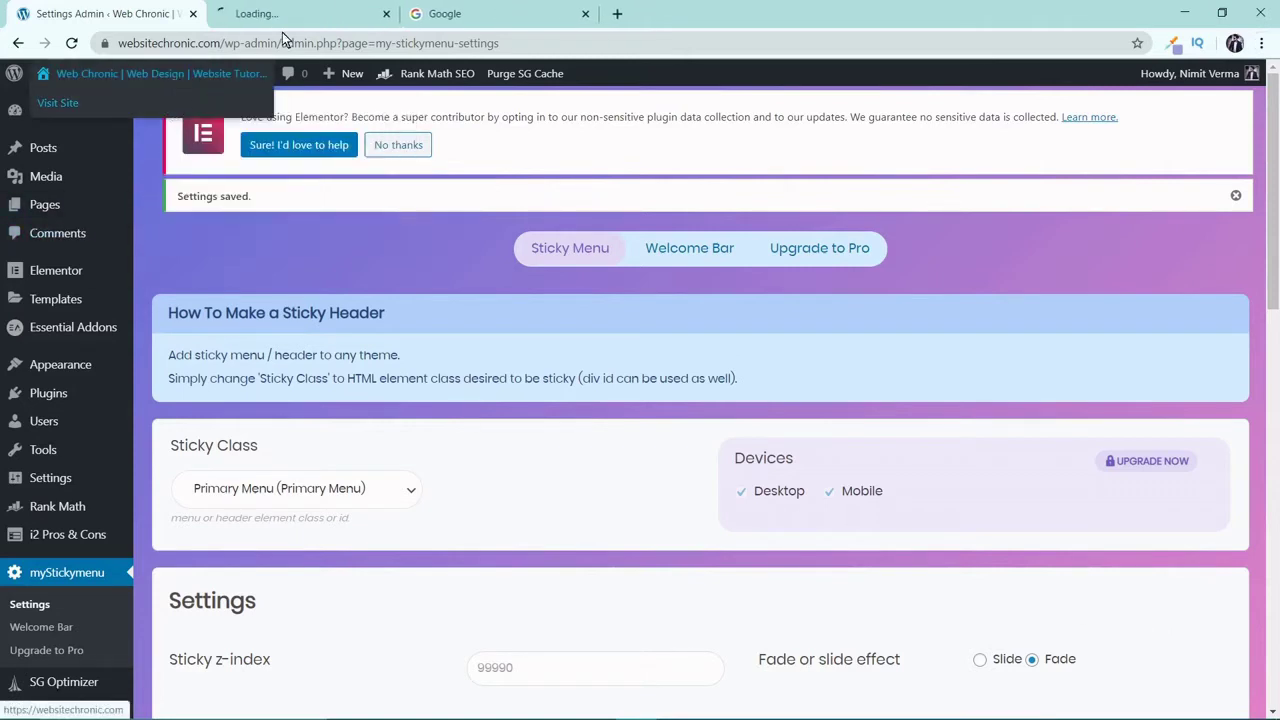
left_click(300, 12)
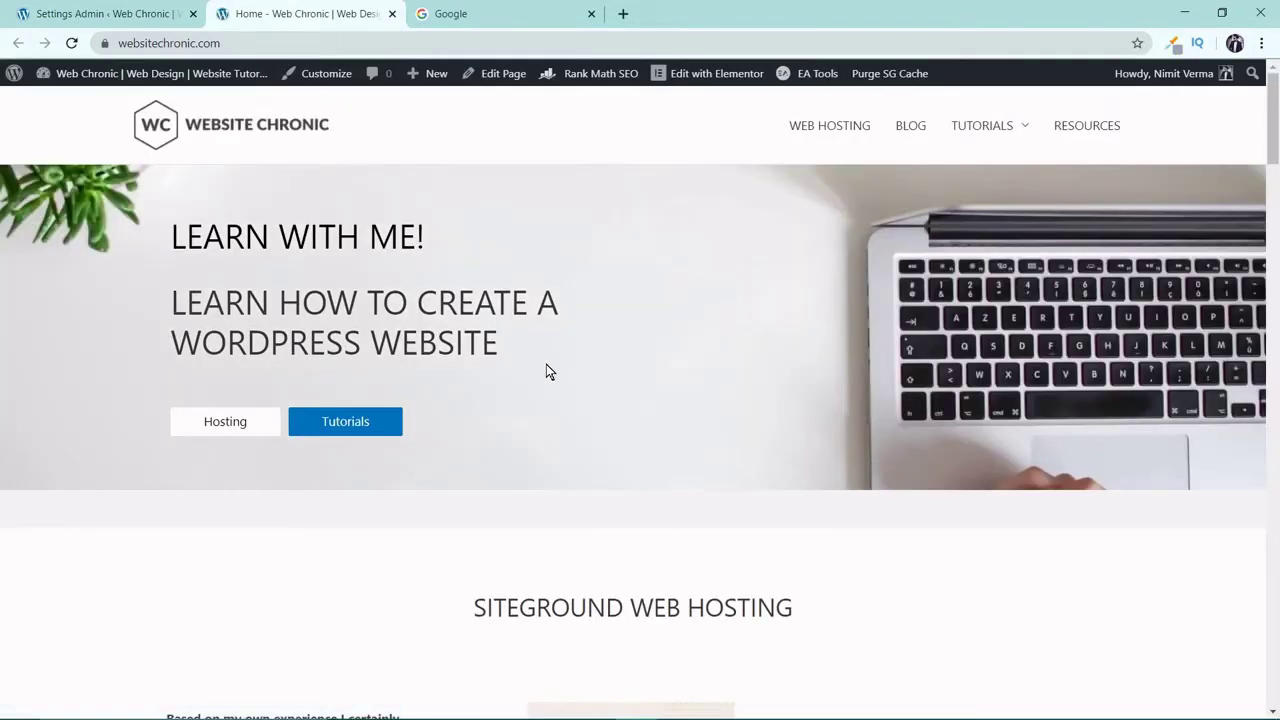
scroll(566, 381, "down", 5)
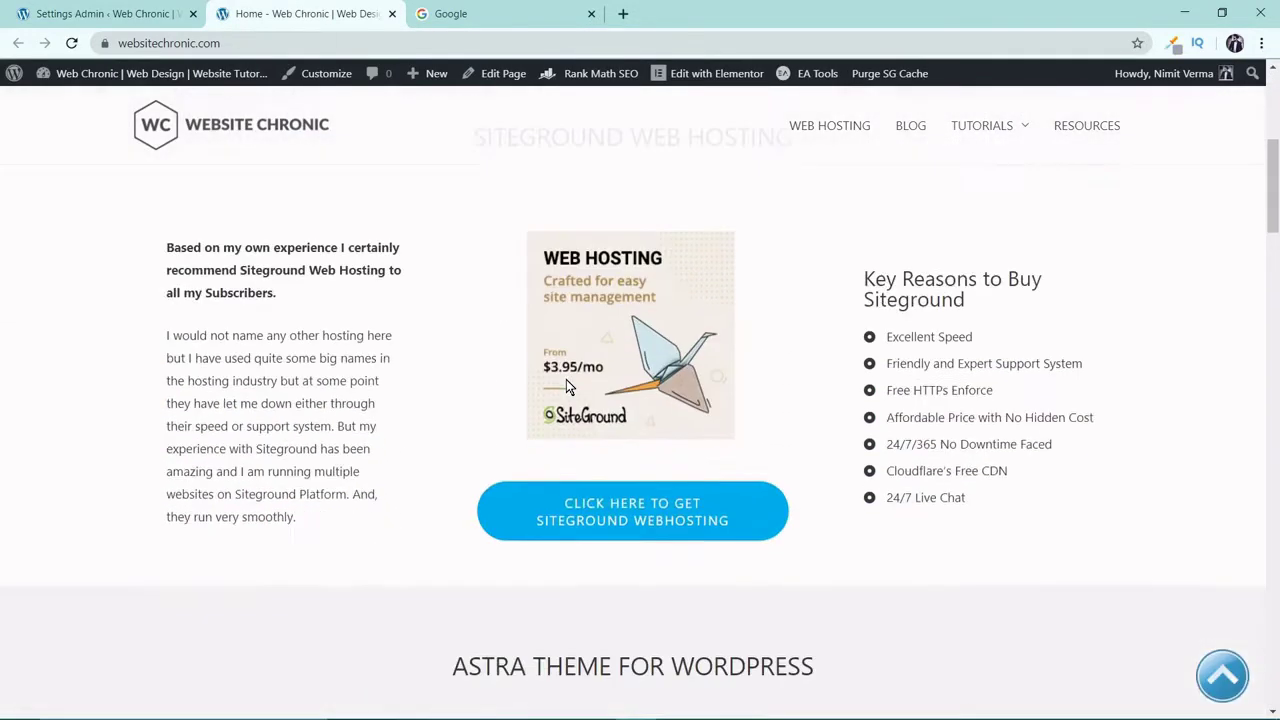
scroll(566, 381, "up", 4)
scroll(566, 386, "down", 4)
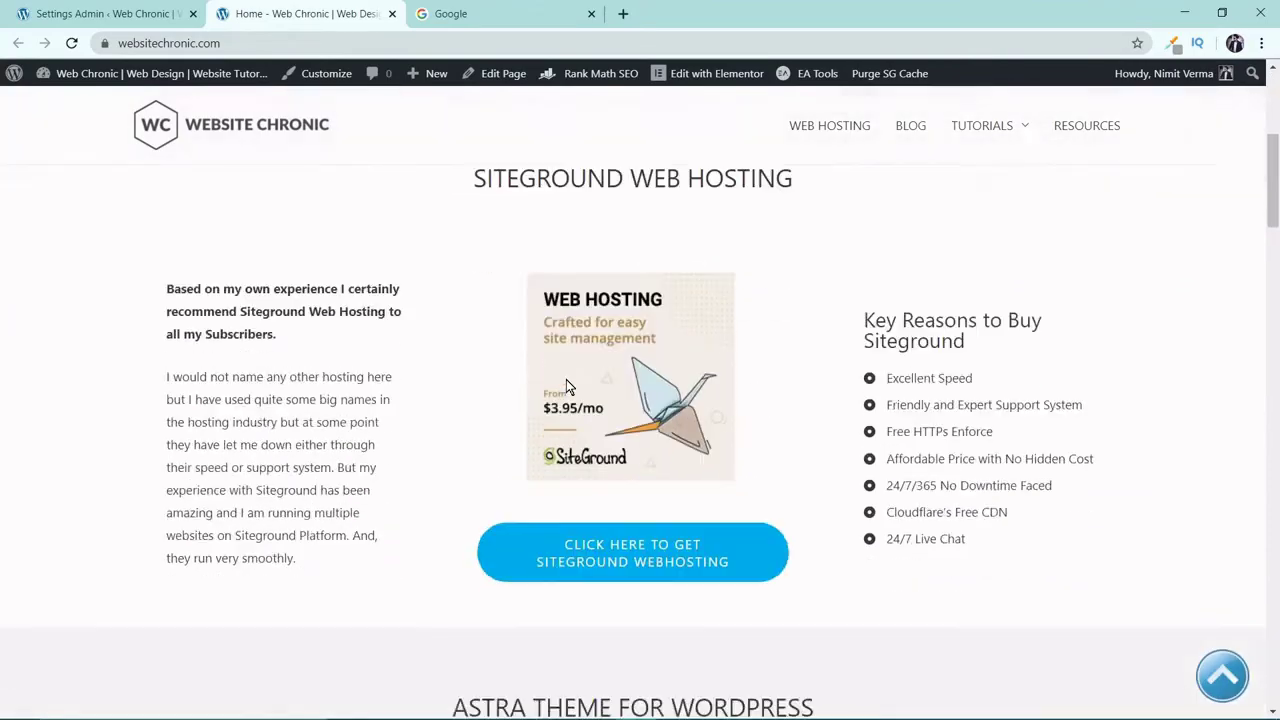
scroll(566, 386, "up", 2)
scroll(566, 386, "up", 3)
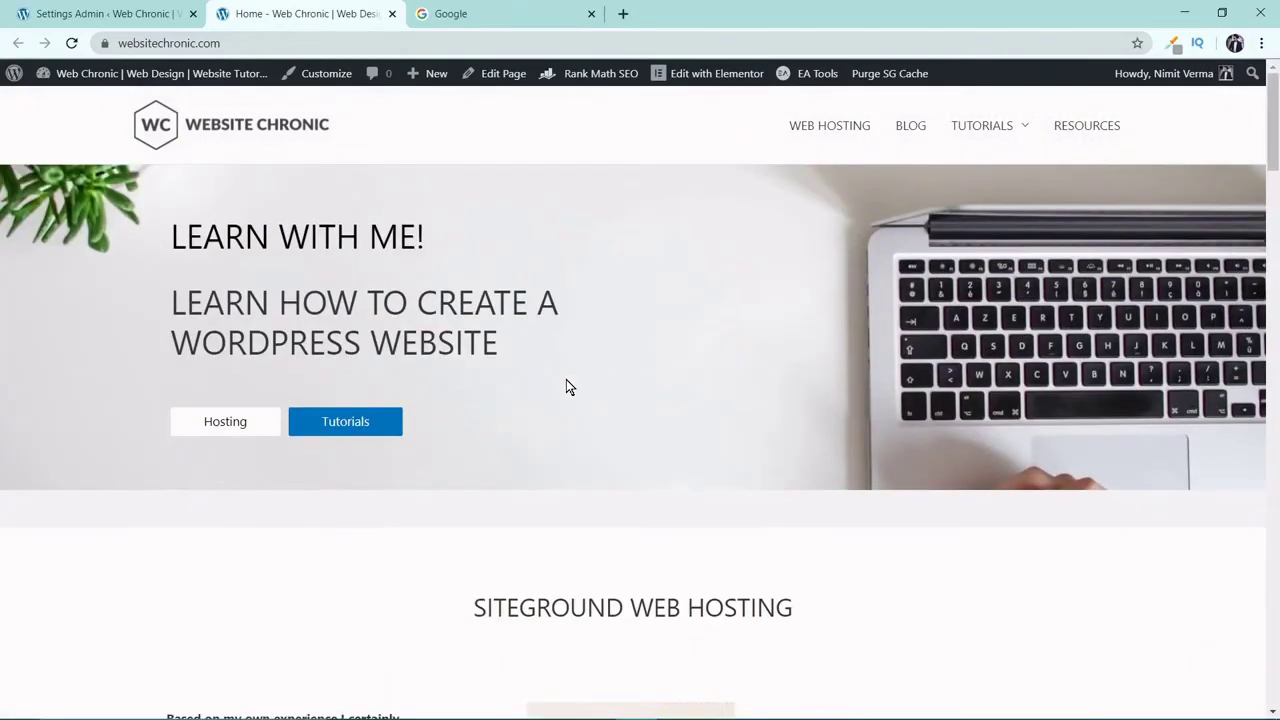
scroll(566, 387, "down", 8)
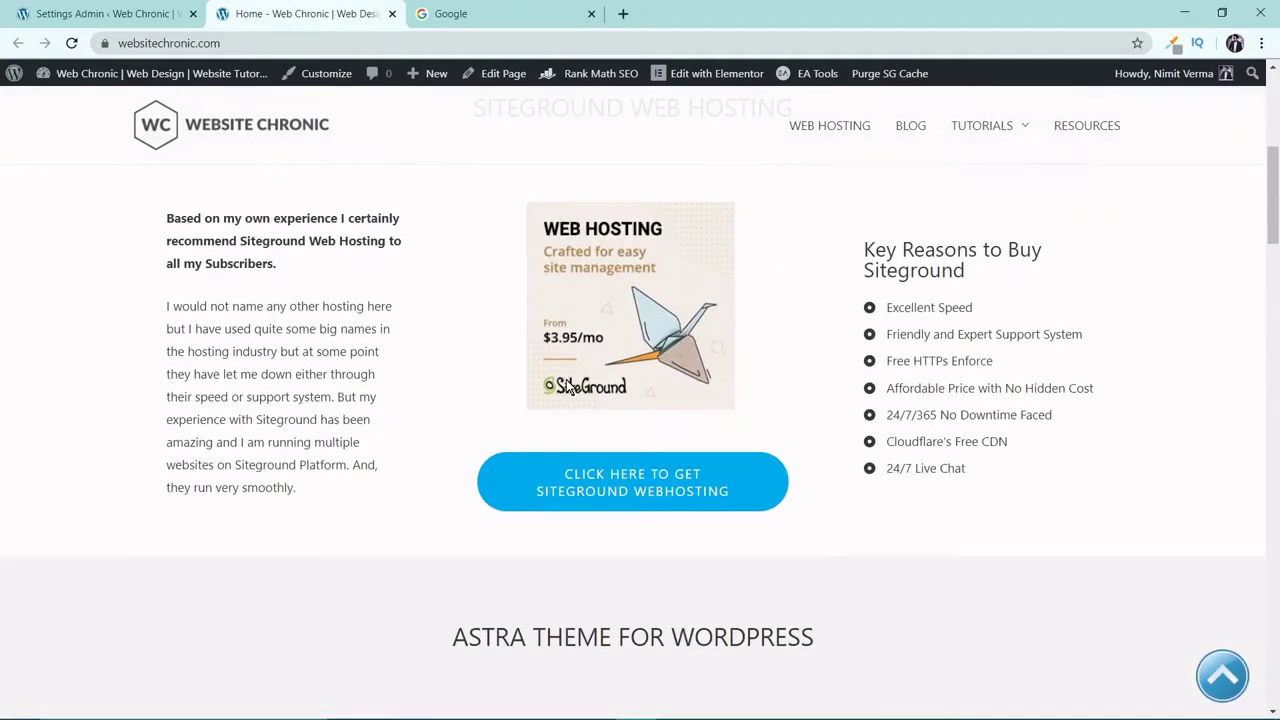
scroll(566, 387, "down", 3)
scroll(566, 387, "up", 11)
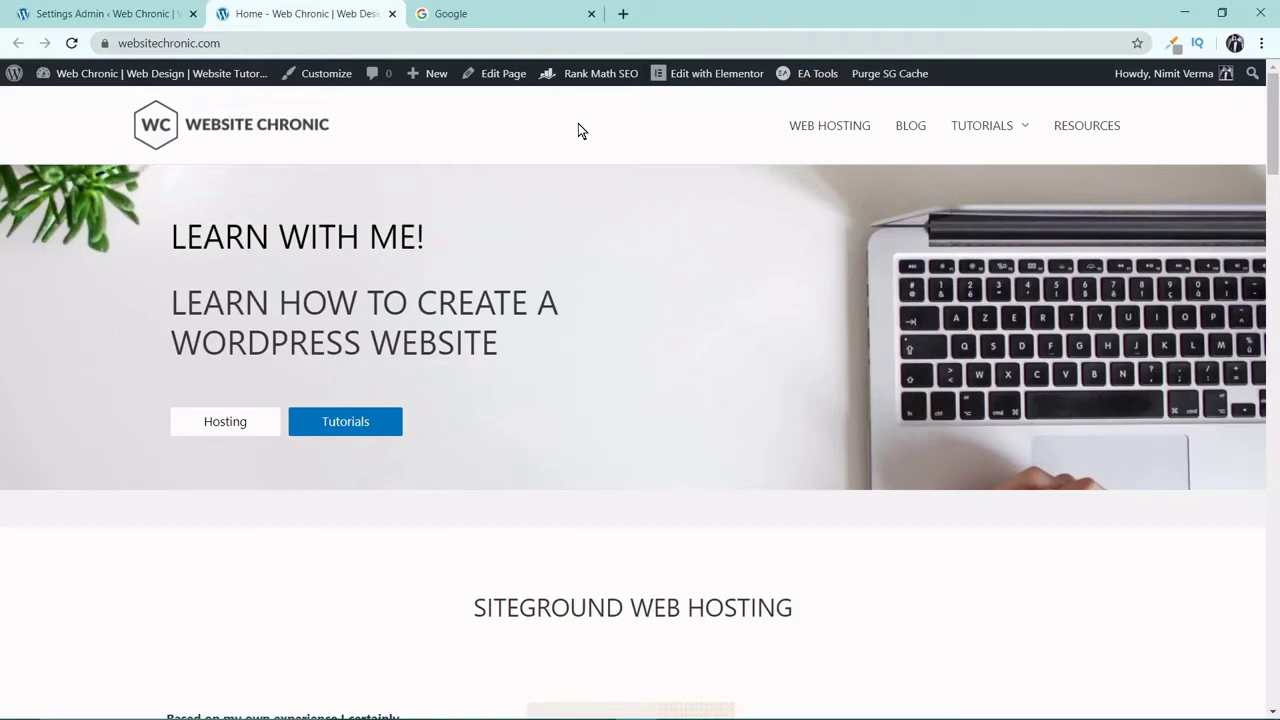
Inspect the home page header, copy its wrapper div's class name main-header-bar-wrap, and return to the myStickymenu settings
right_click(563, 114)
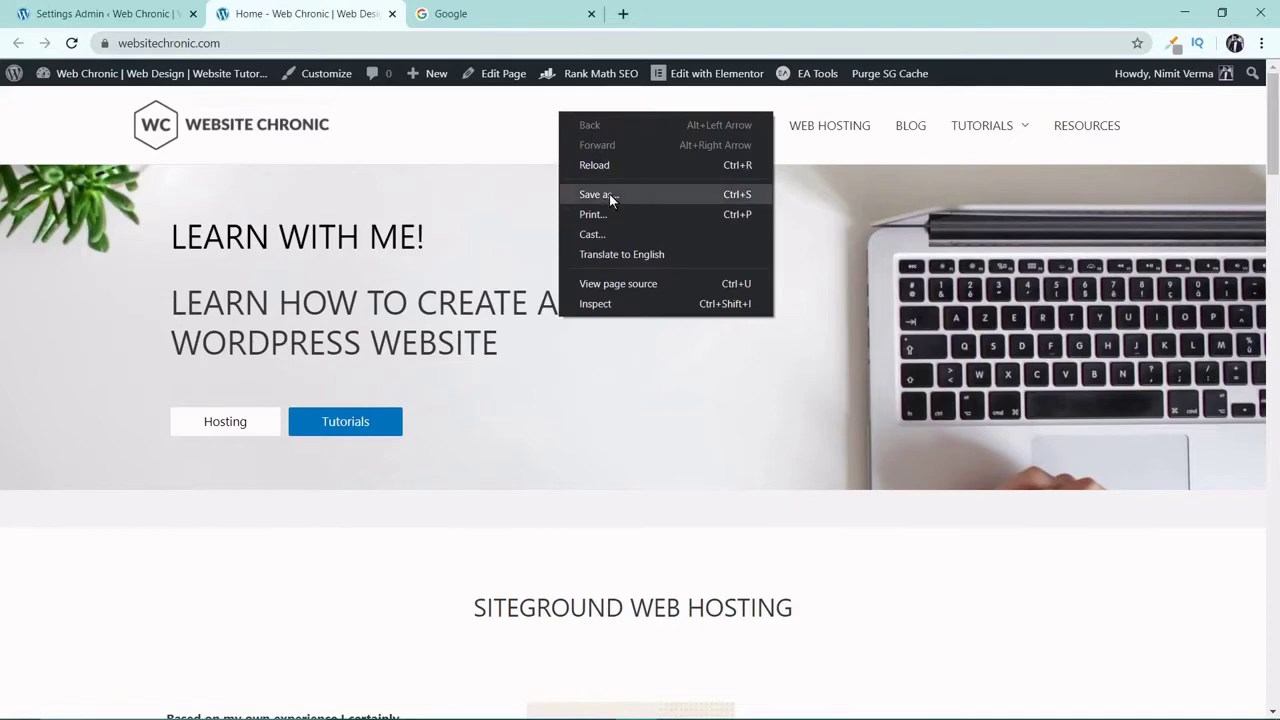
left_click(614, 302)
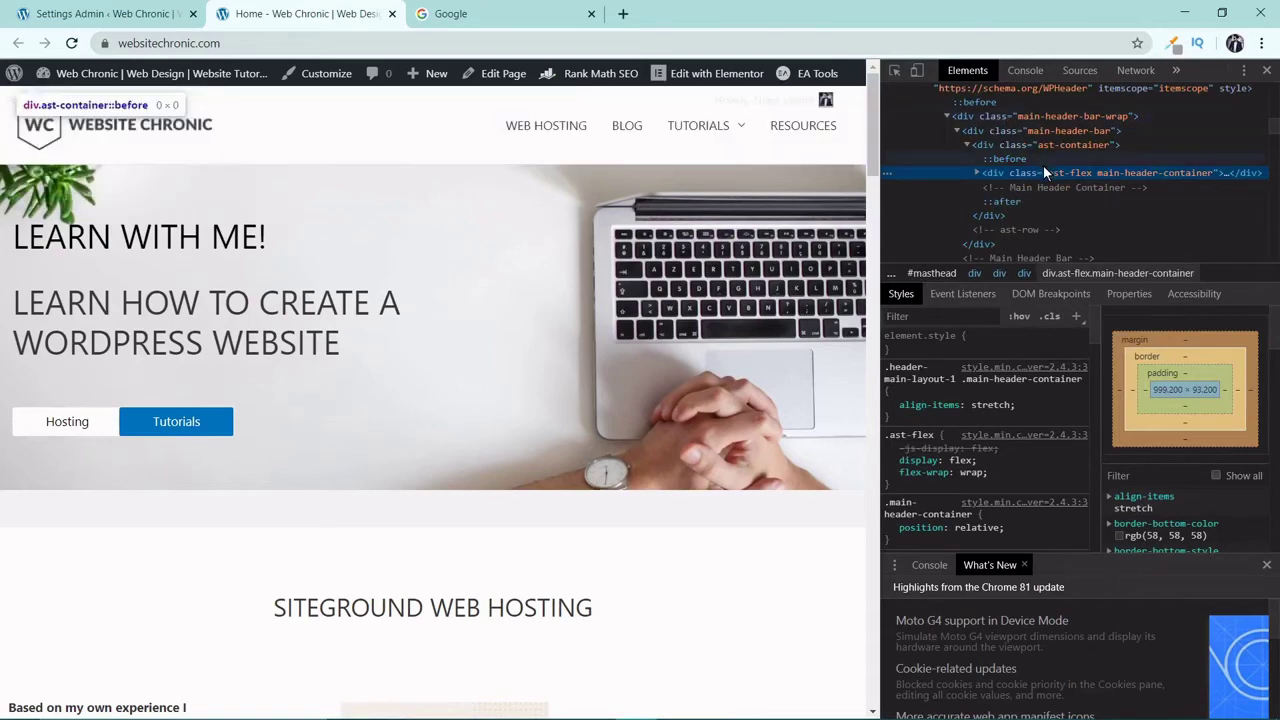
scroll(1043, 165, "up", 2)
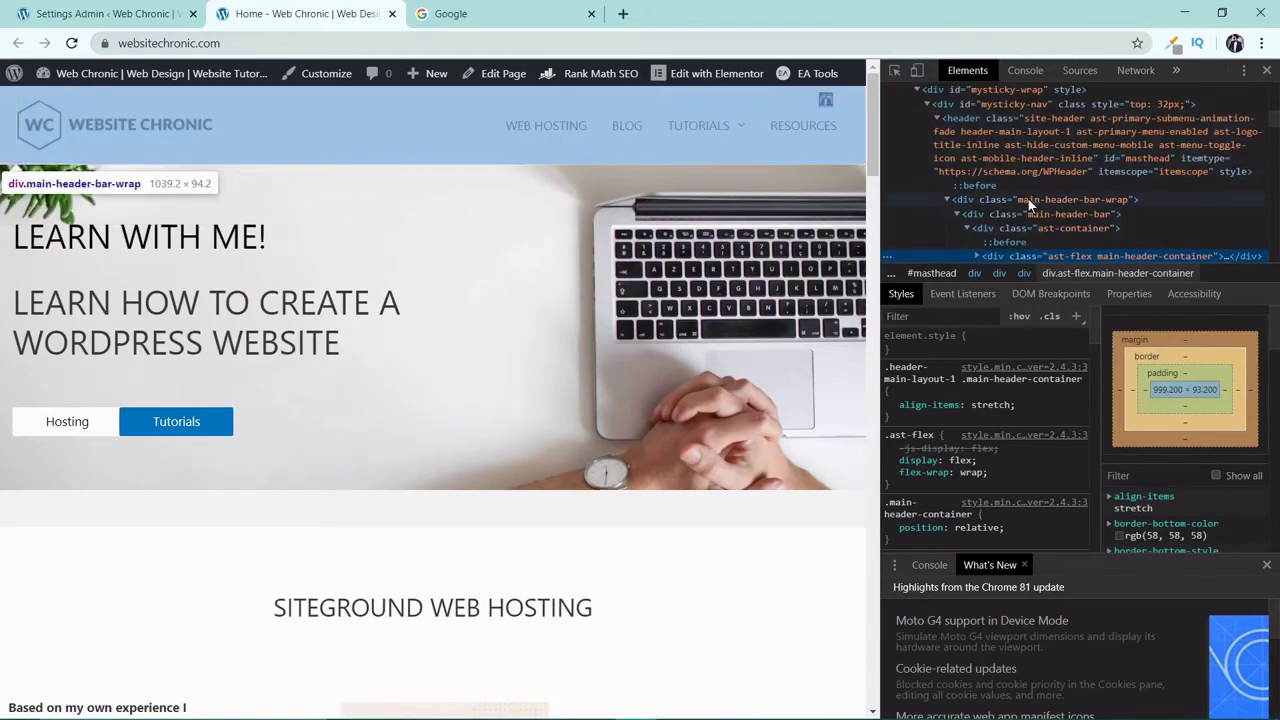
left_click(1030, 199)
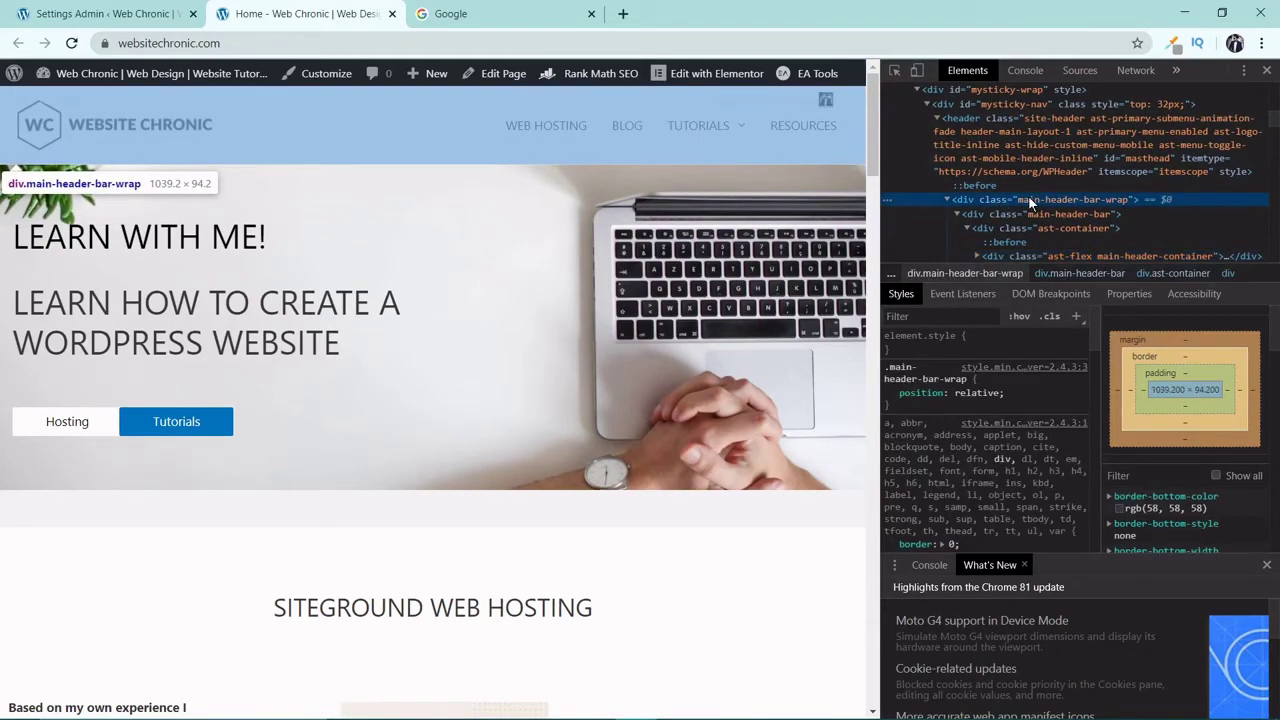
double_click(1023, 199)
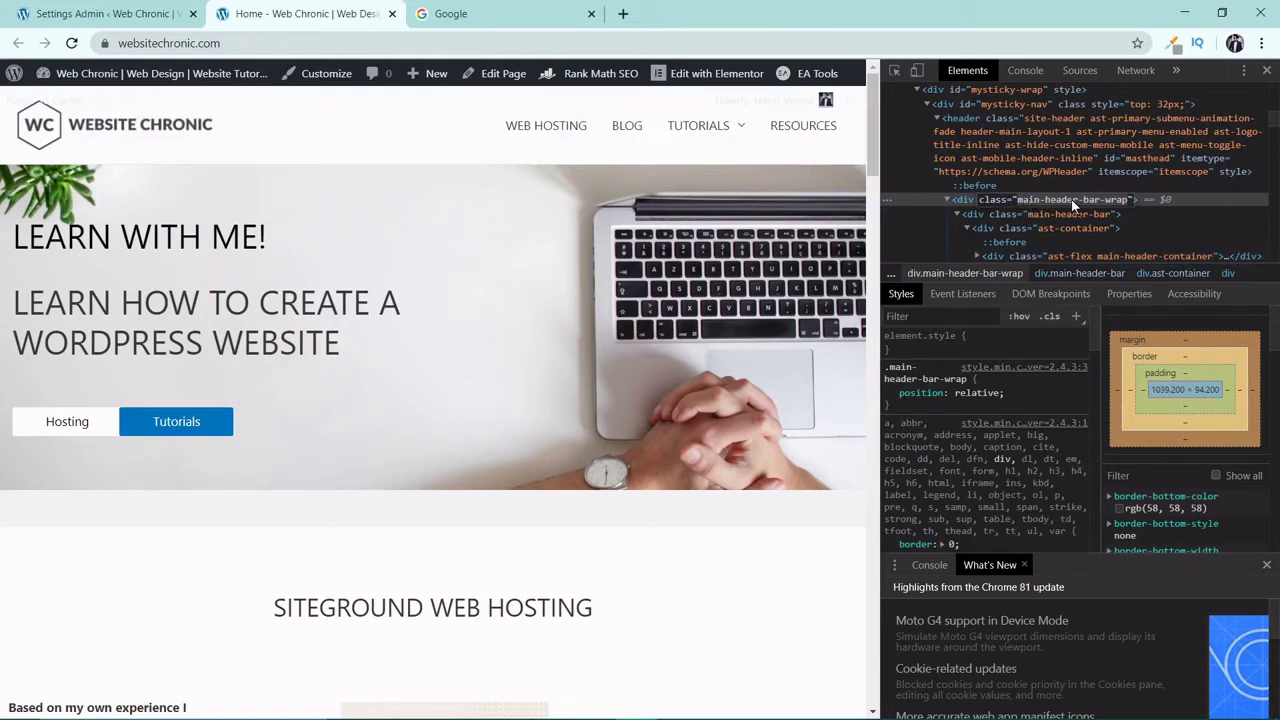
right_click(1071, 199)
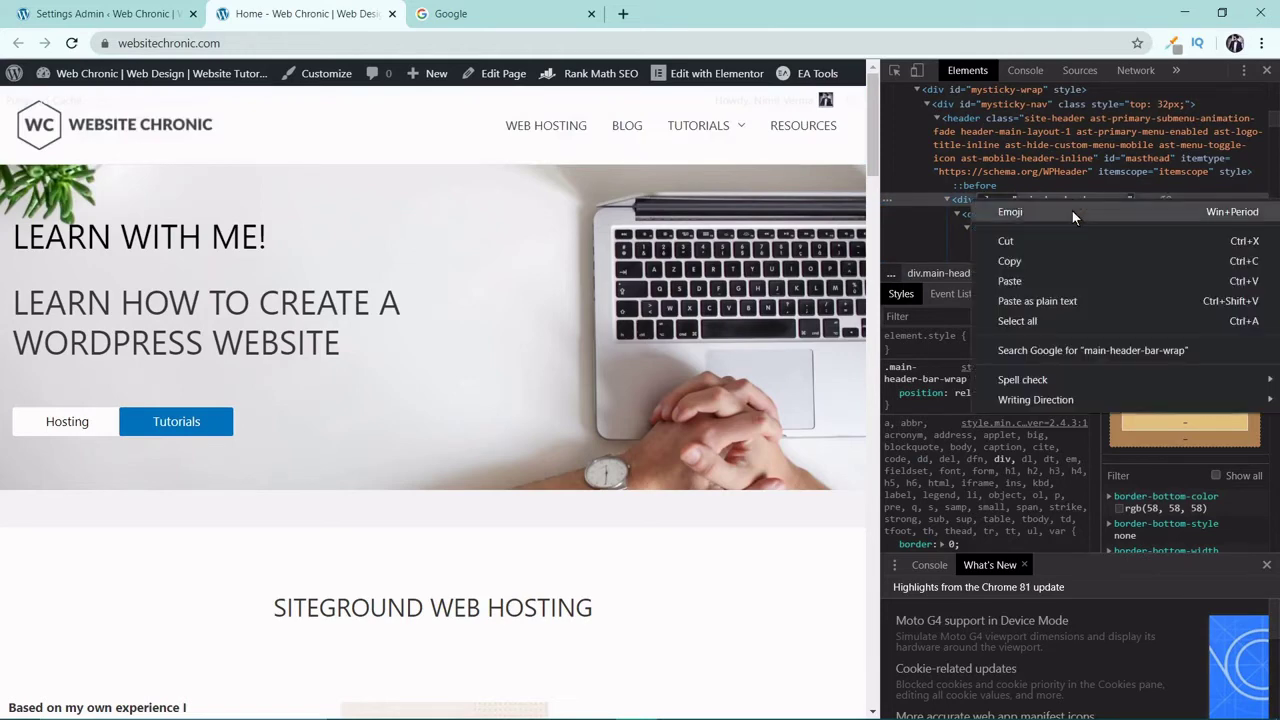
left_click(1058, 260)
left_click(110, 12)
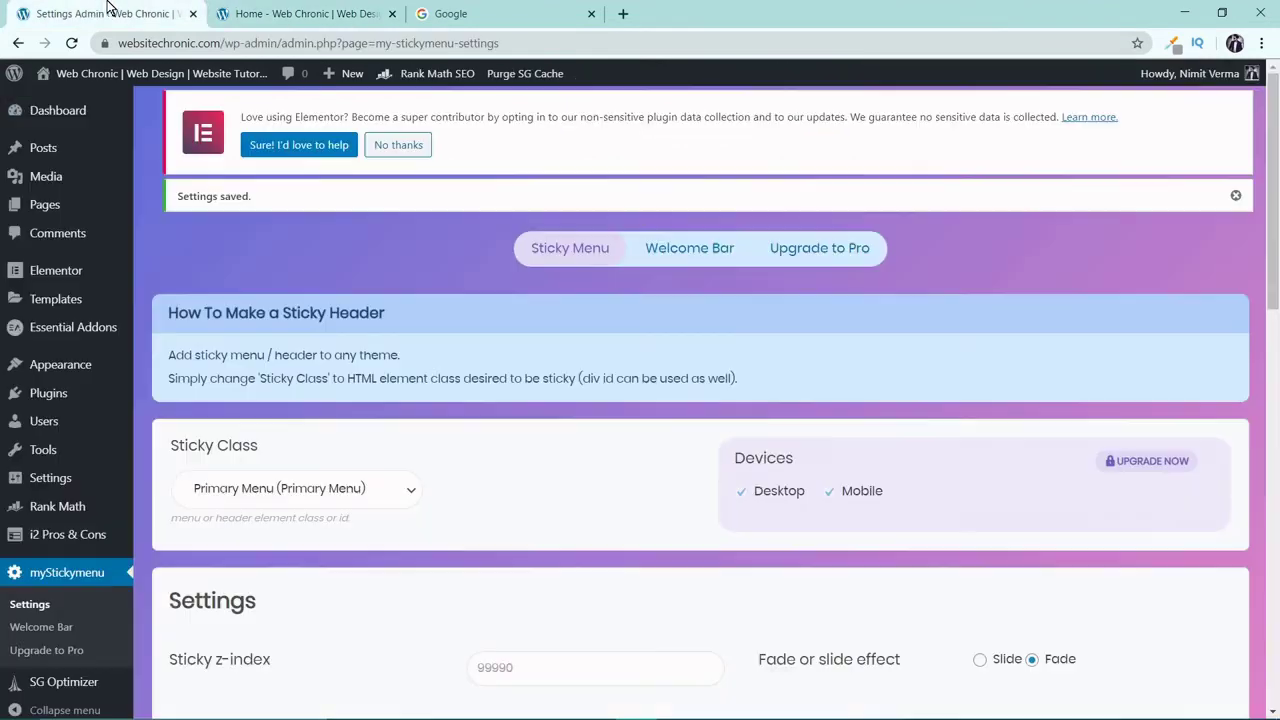
Set the Sticky Class to Other Class Or ID with the value .main-header-bar-wrap and save the plugin settings
scroll(589, 313, "down", 3)
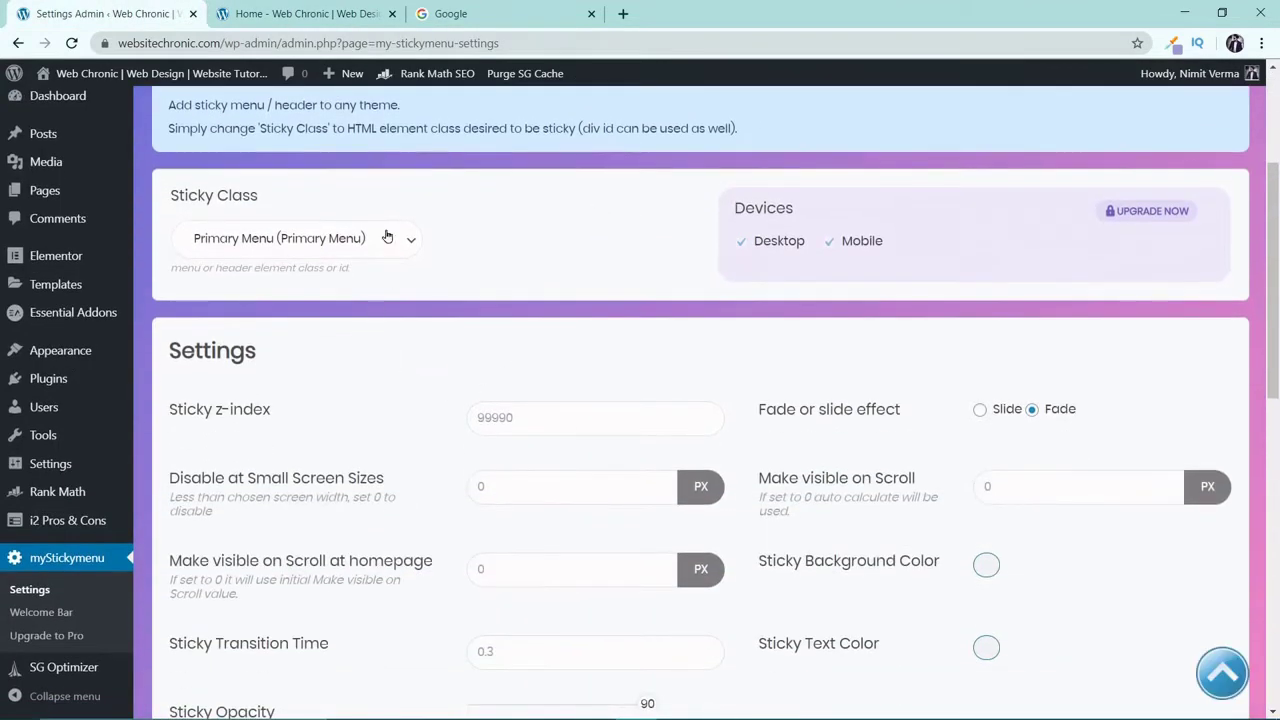
left_click(390, 240)
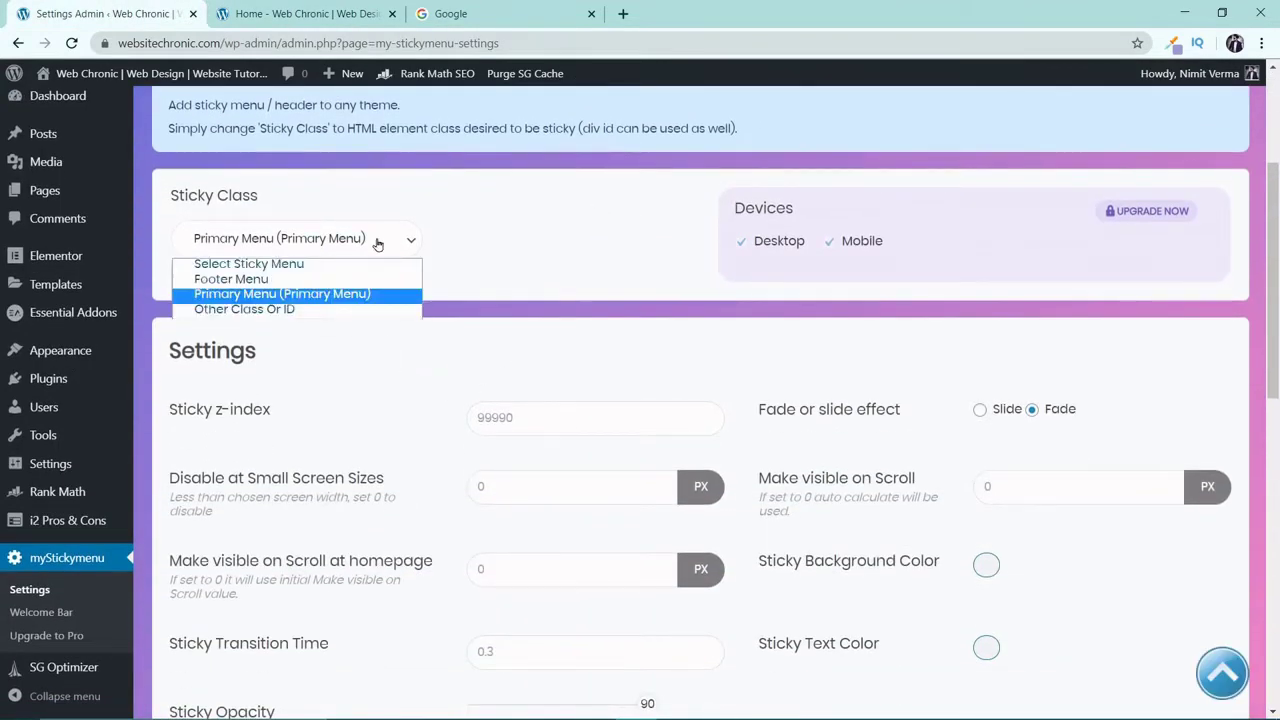
left_click(284, 312)
left_click(557, 237)
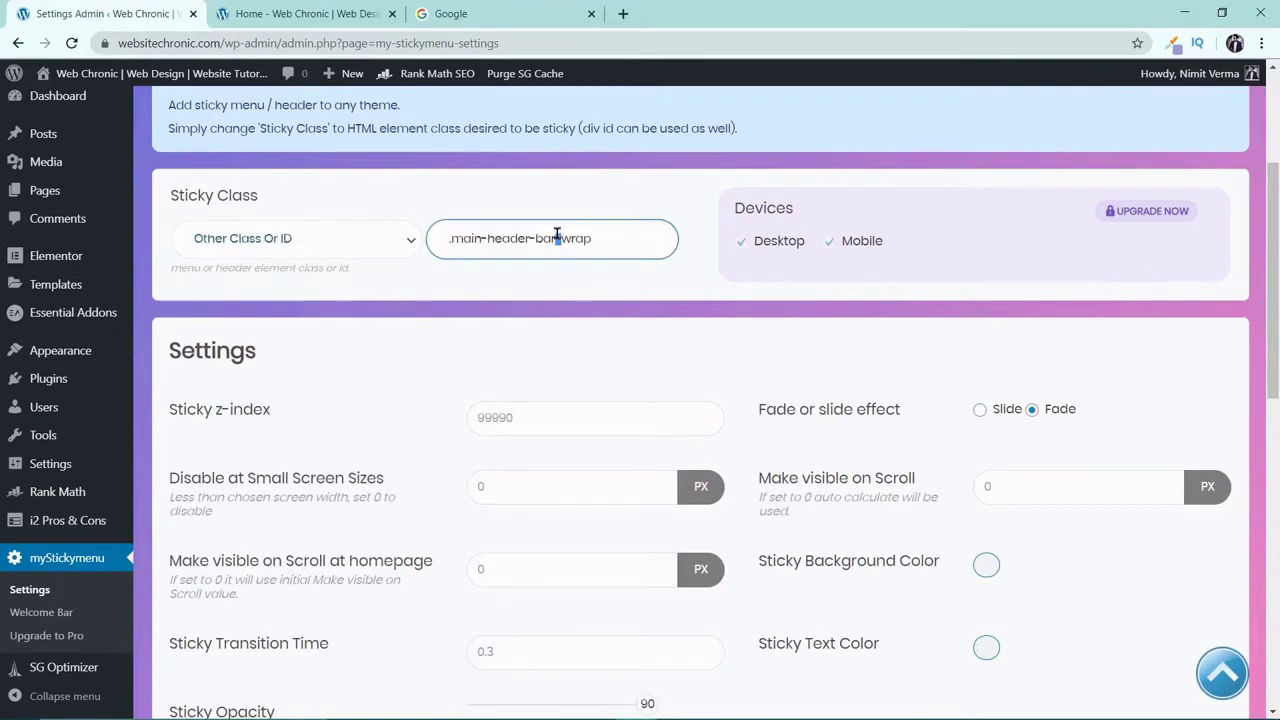
key("ctrl+a")
key("ctrl+v")
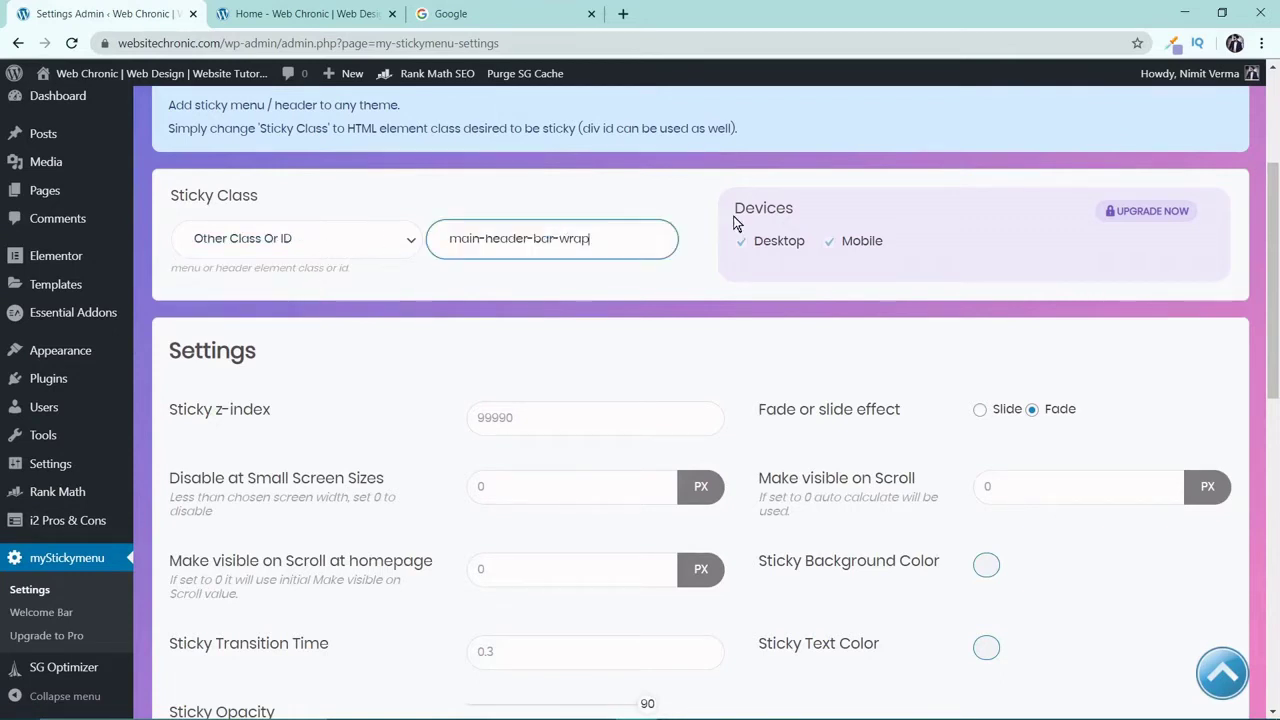
key("Home")
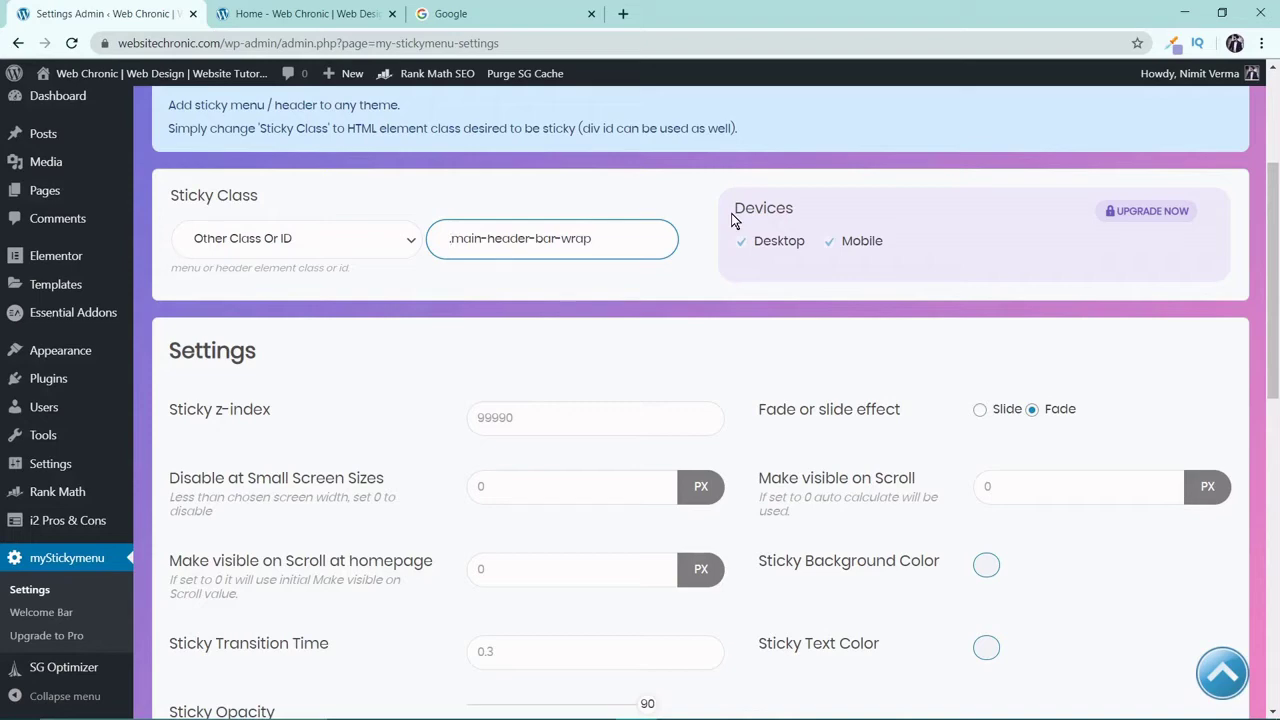
scroll(914, 317, "down", 8)
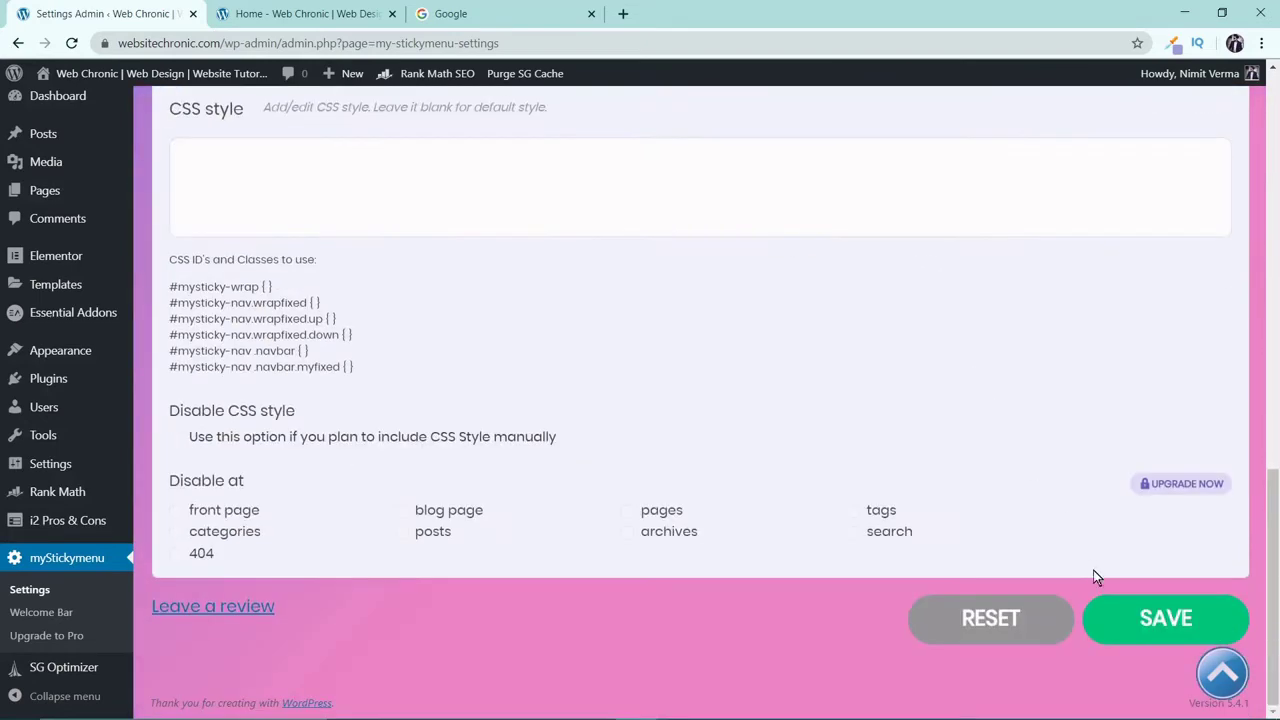
left_click(1136, 632)
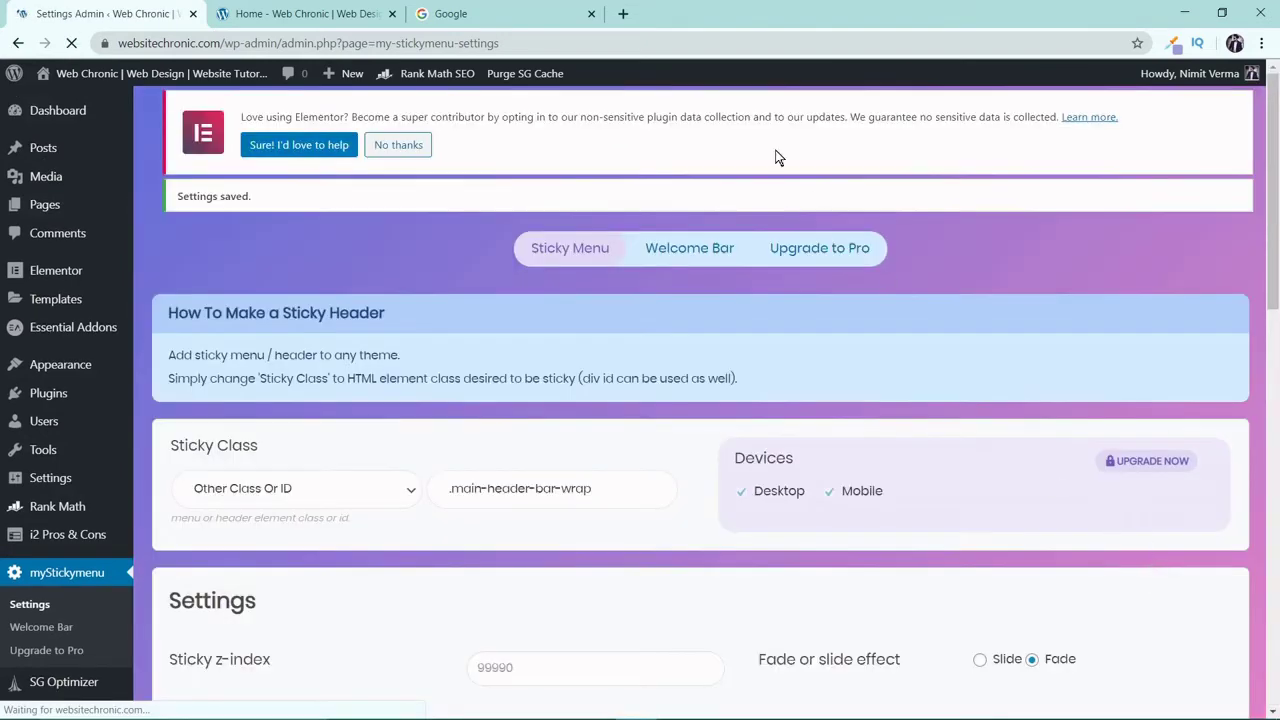
Return to the live home page, close the developer tools, reload, and check whether the header sticks
left_click(335, 13)
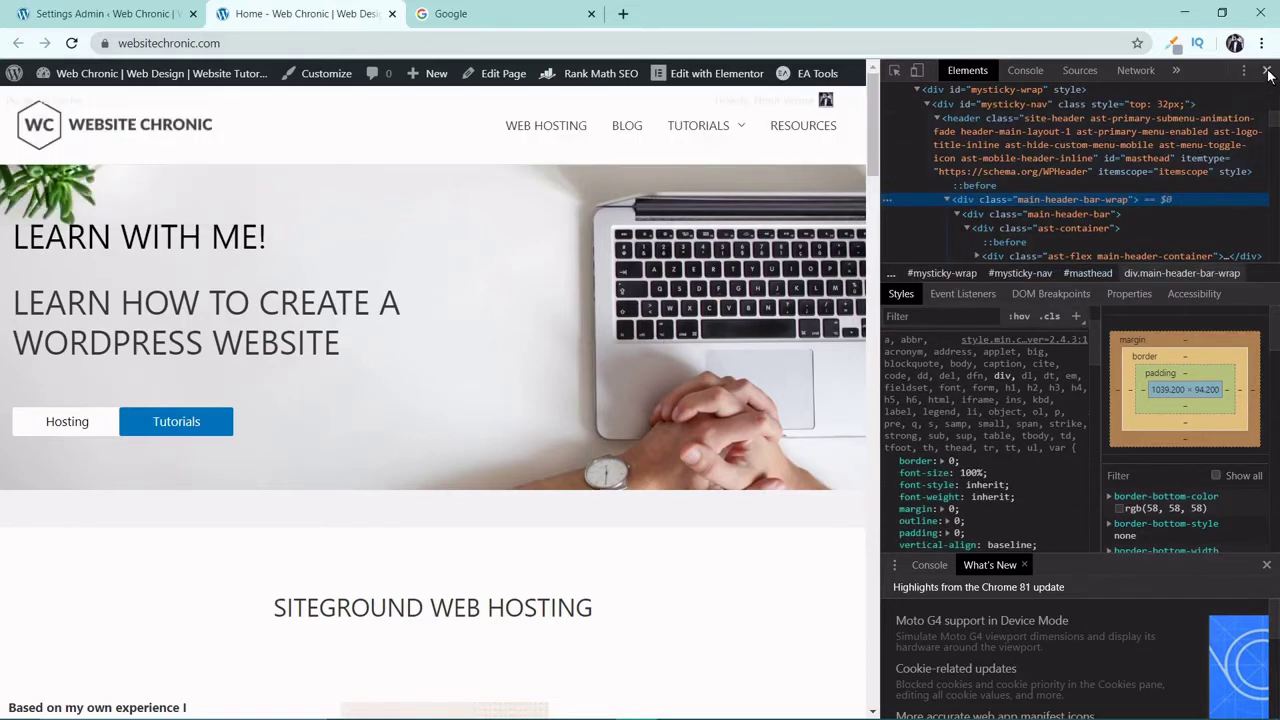
key("F12")
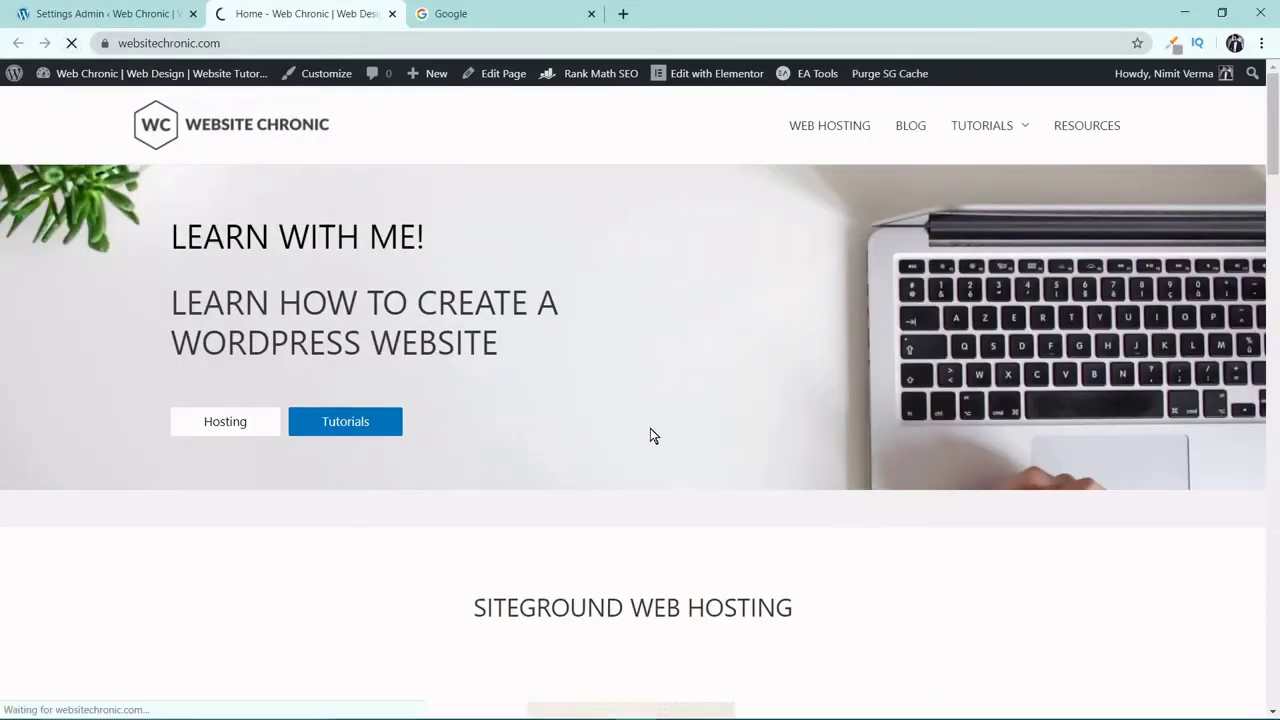
scroll(601, 402, "down", 15)
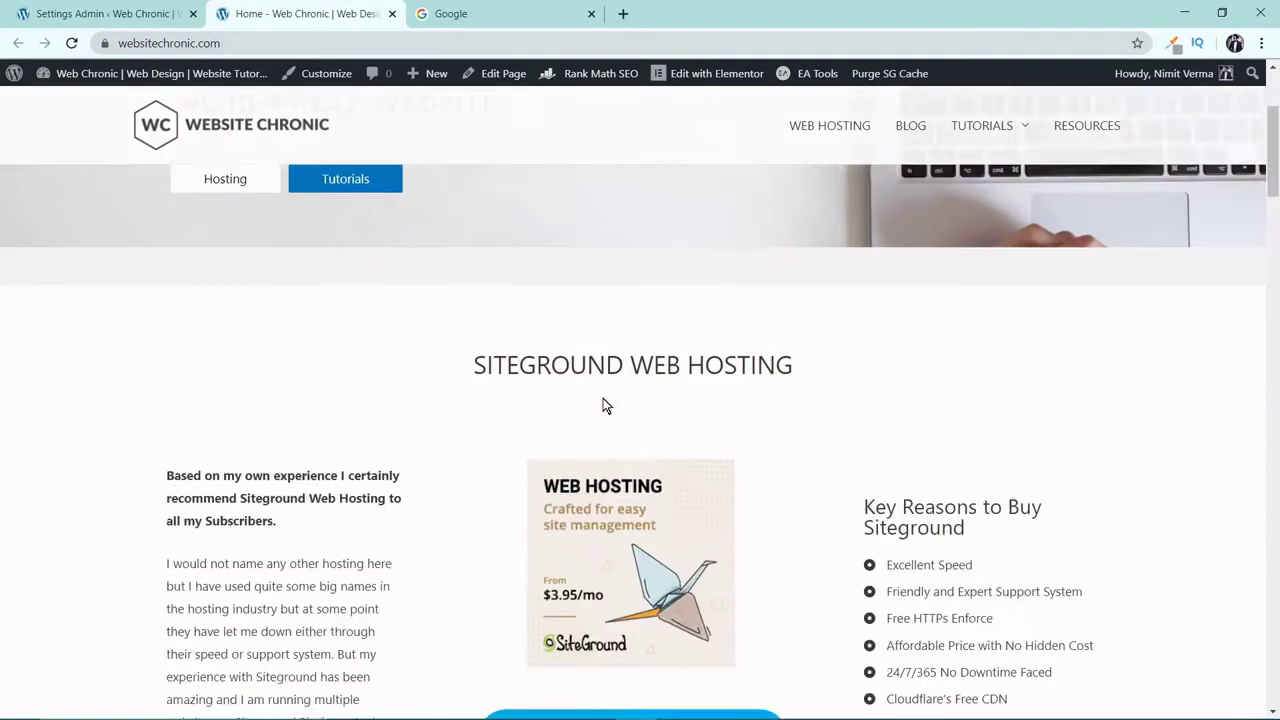
scroll(602, 399, "up", 15)
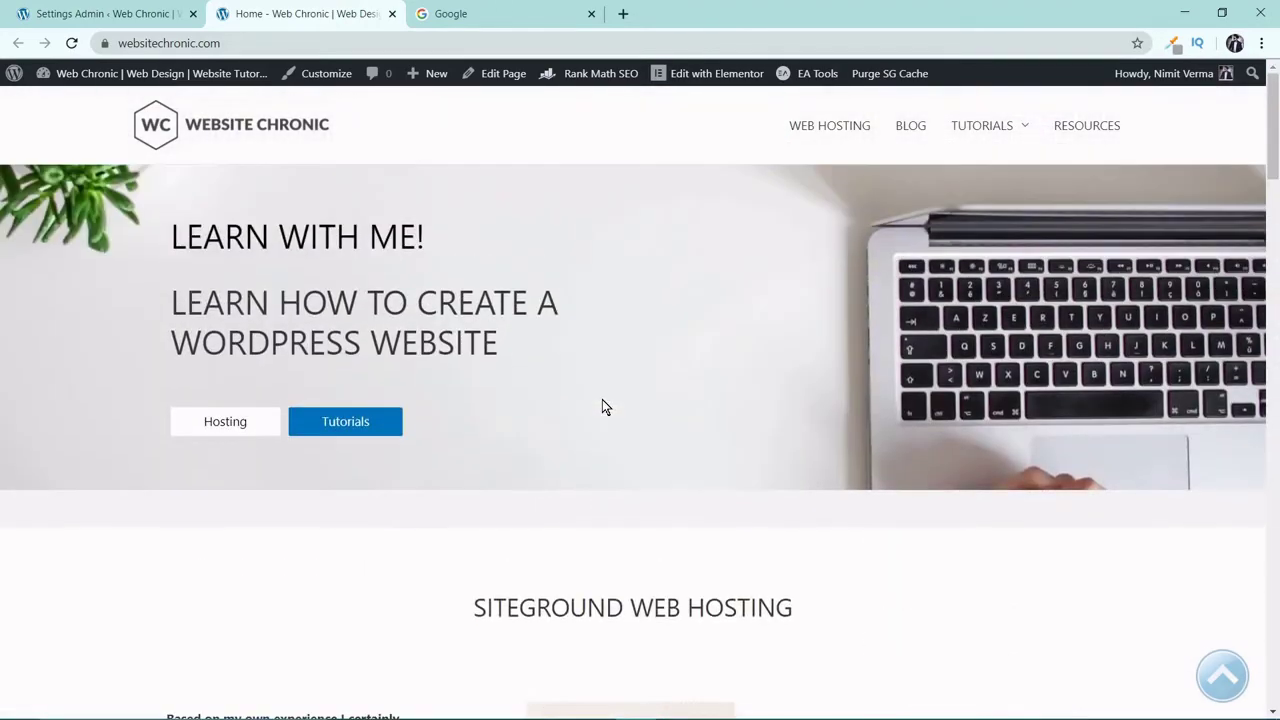
Set the sticky menu's fade or slide effect to Slide in the myStickymenu settings
left_click(100, 13)
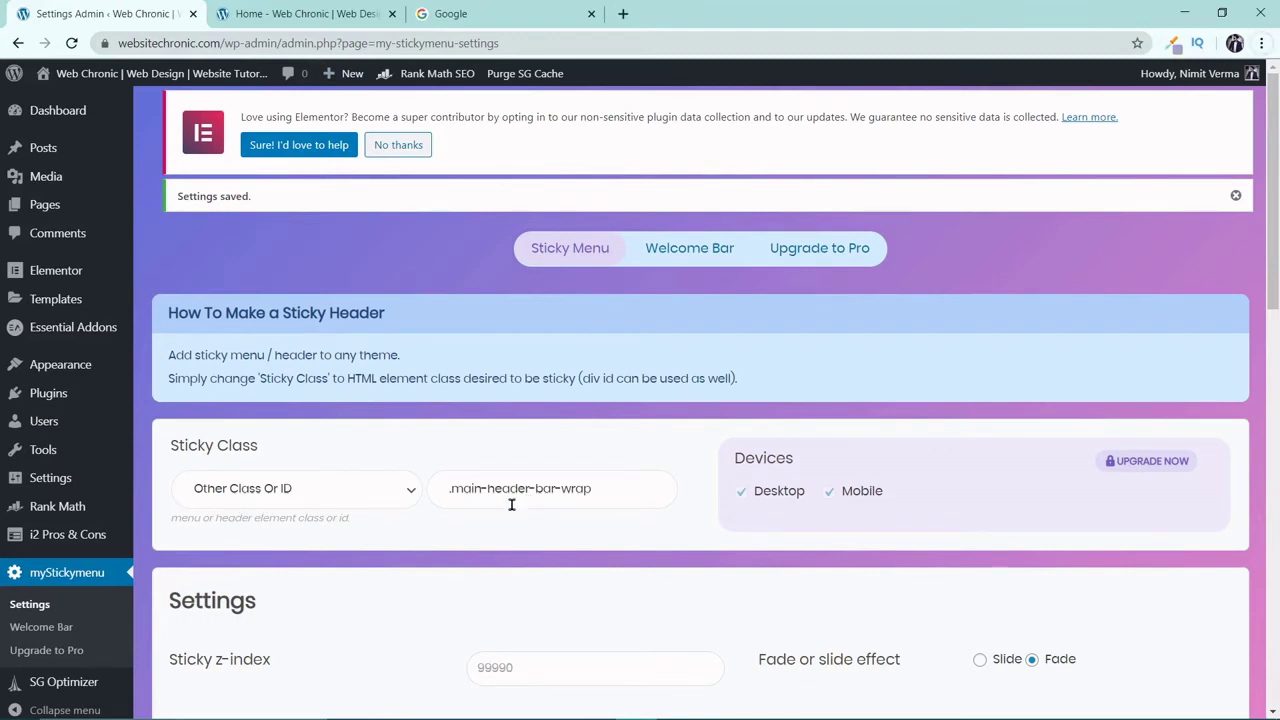
scroll(511, 505, "down", 3)
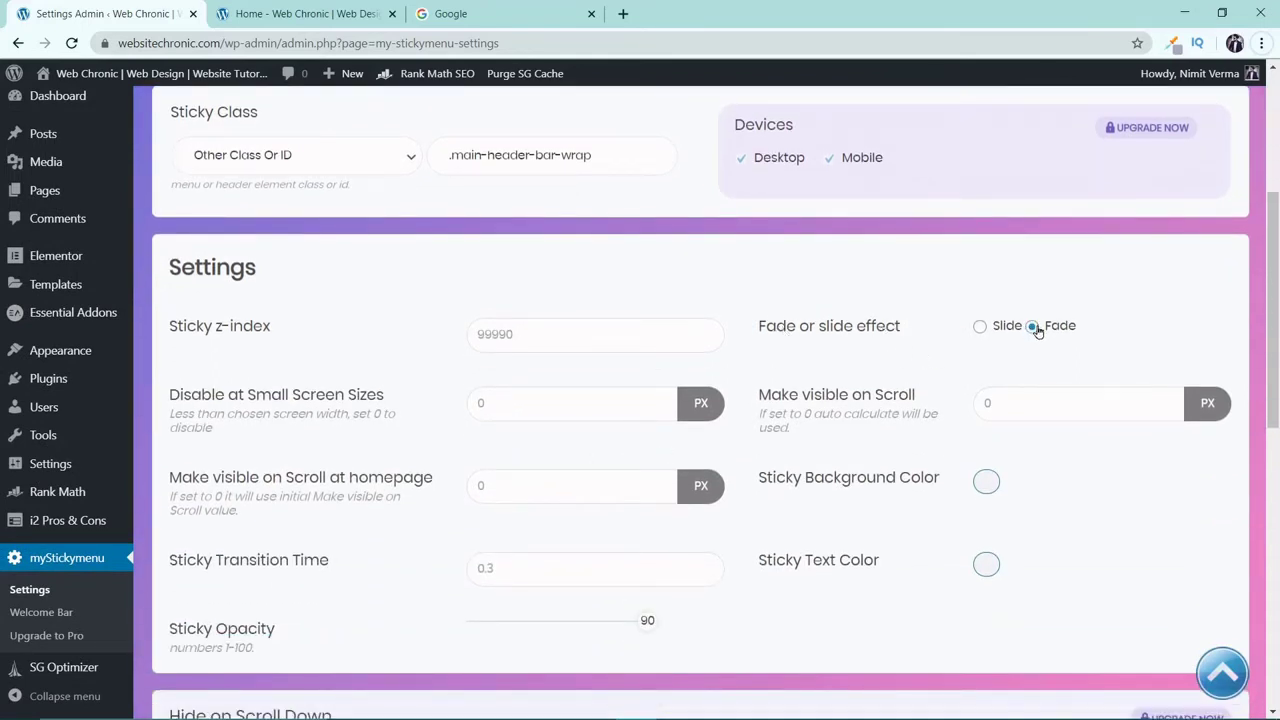
scroll(742, 393, "down", 2)
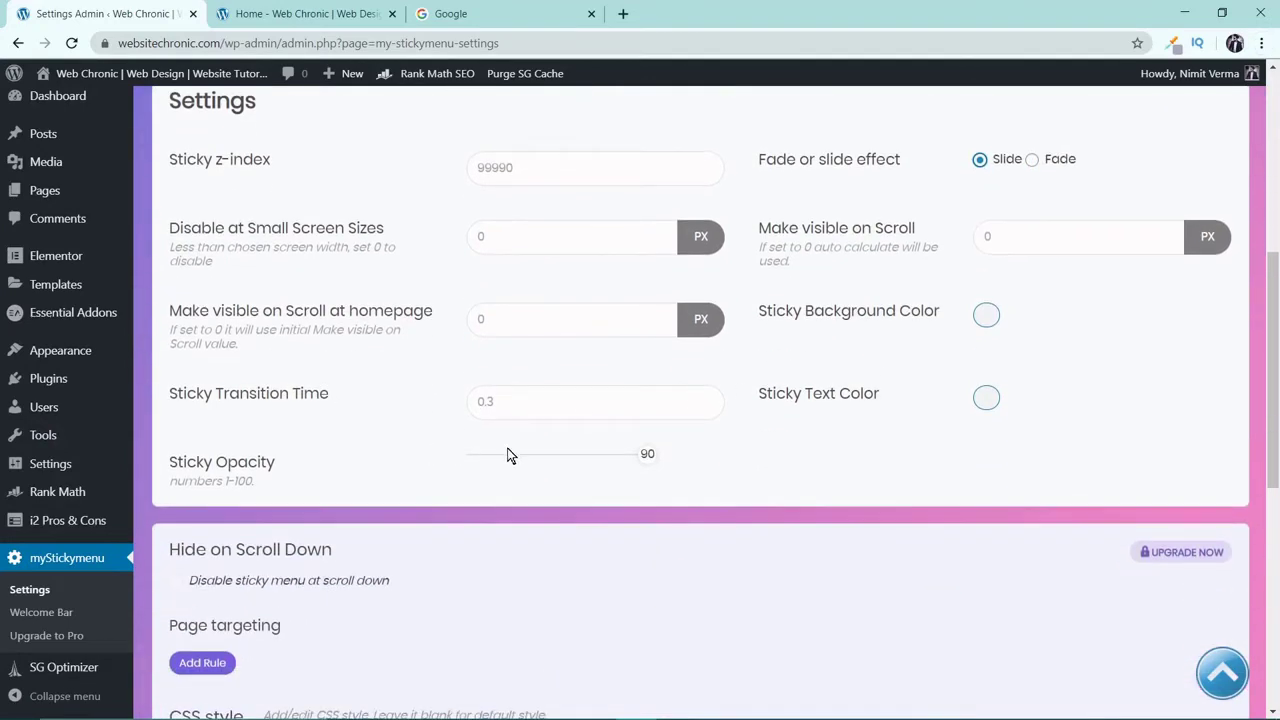
Examine how transparent the sticky header is over the live home page content
left_click(314, 14)
scroll(578, 335, "up", 3)
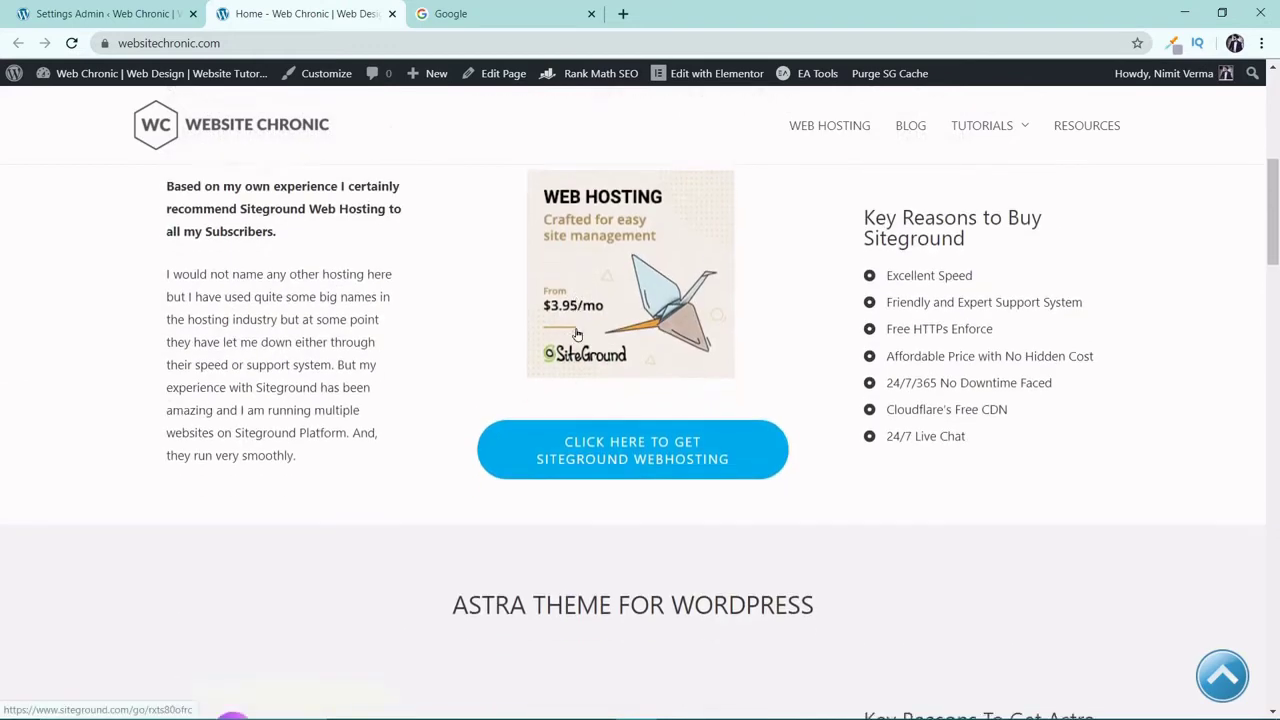
scroll(577, 335, "down", 2)
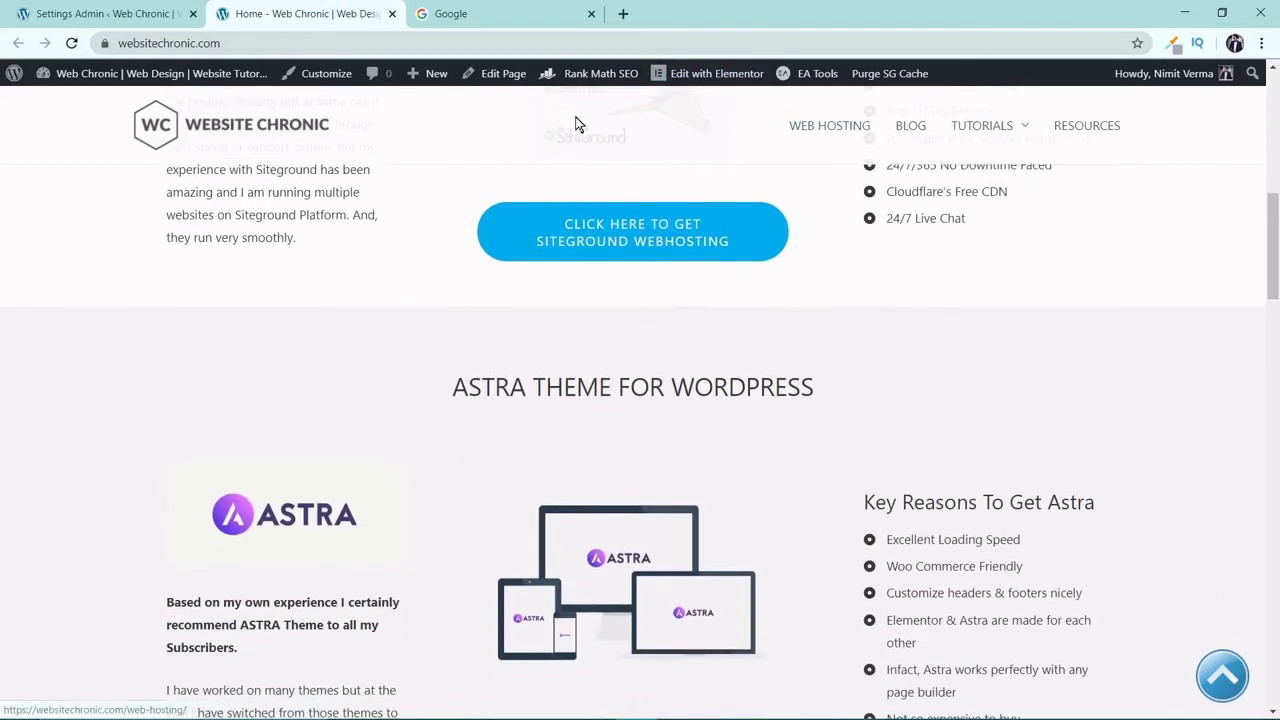
Increase the Sticky Opacity in the myStickymenu settings and save them
left_click(90, 12)
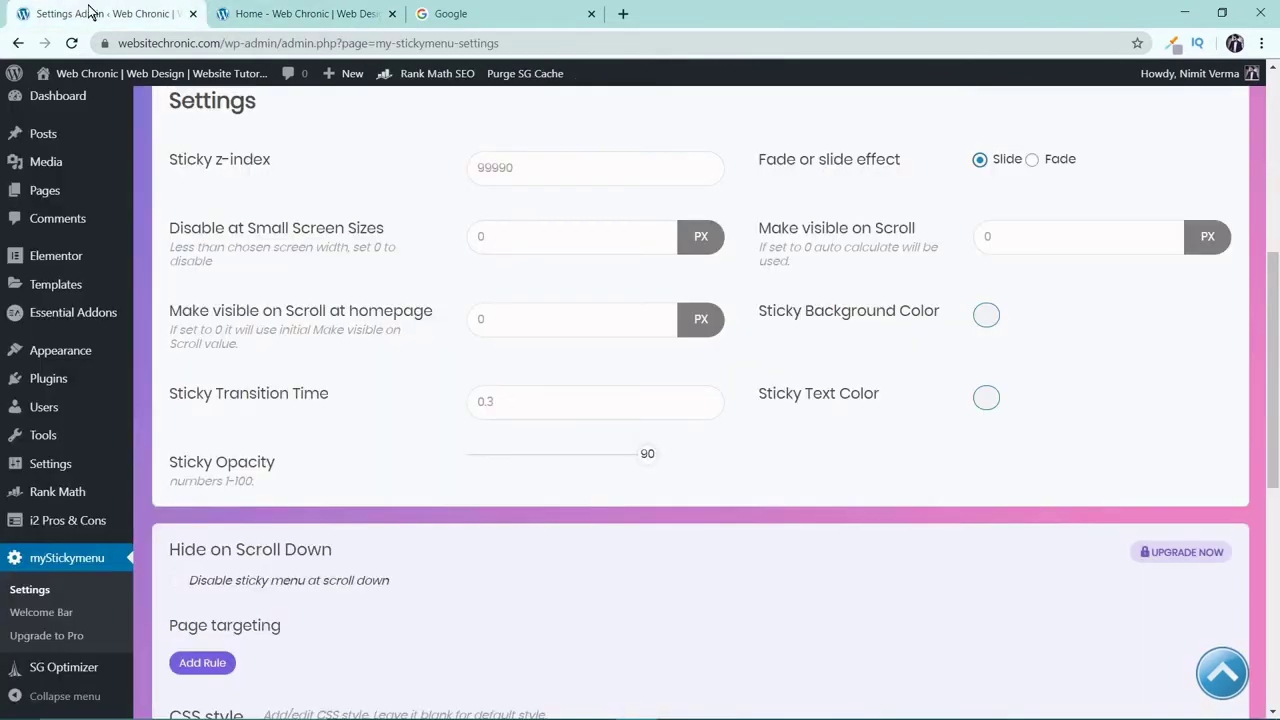
left_click(664, 456)
scroll(920, 520, "down", 7)
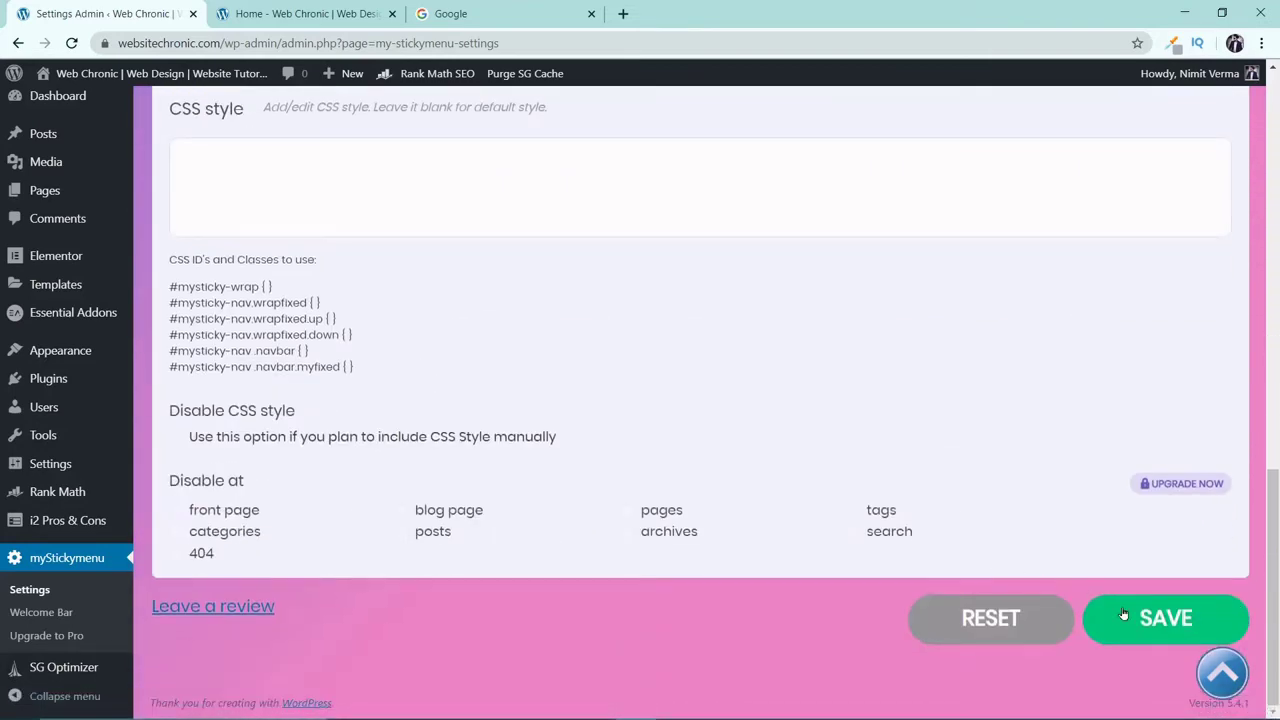
left_click(1124, 615)
Reload the live home page and examine the sticky header's slide effect and opacity over the page content
left_click(336, 8)
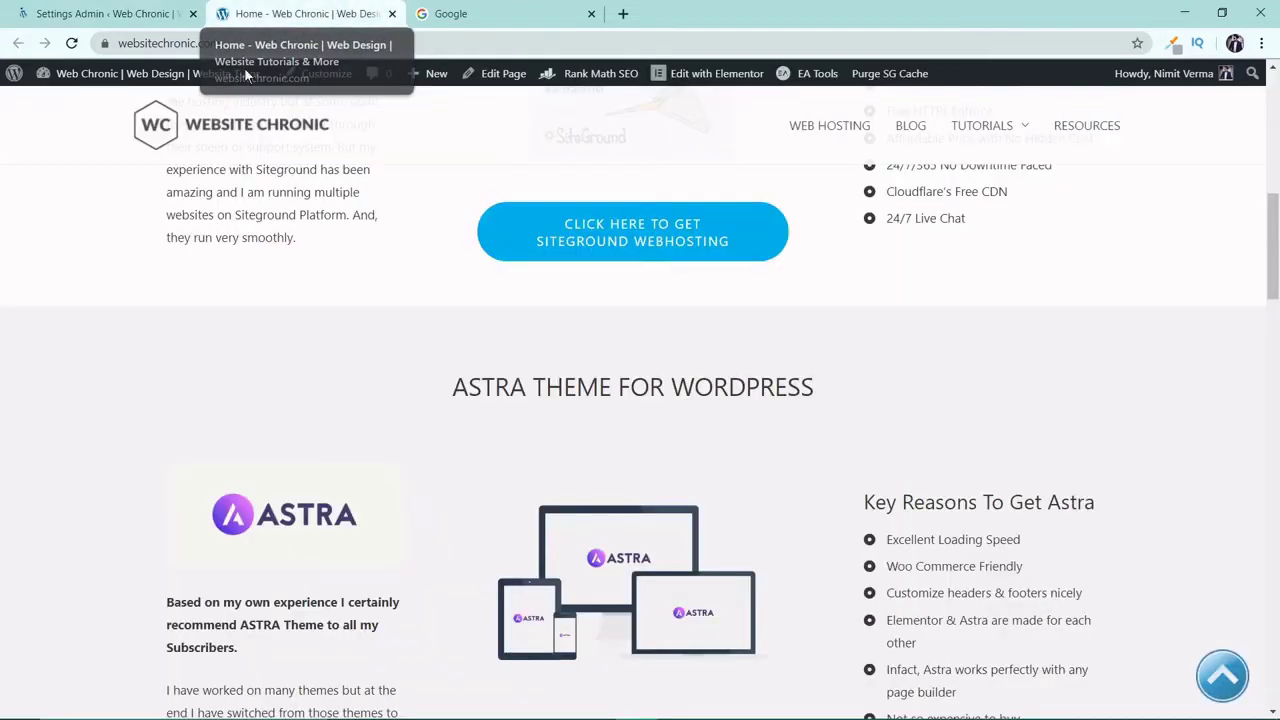
left_click(70, 42)
scroll(982, 210, "up", 10)
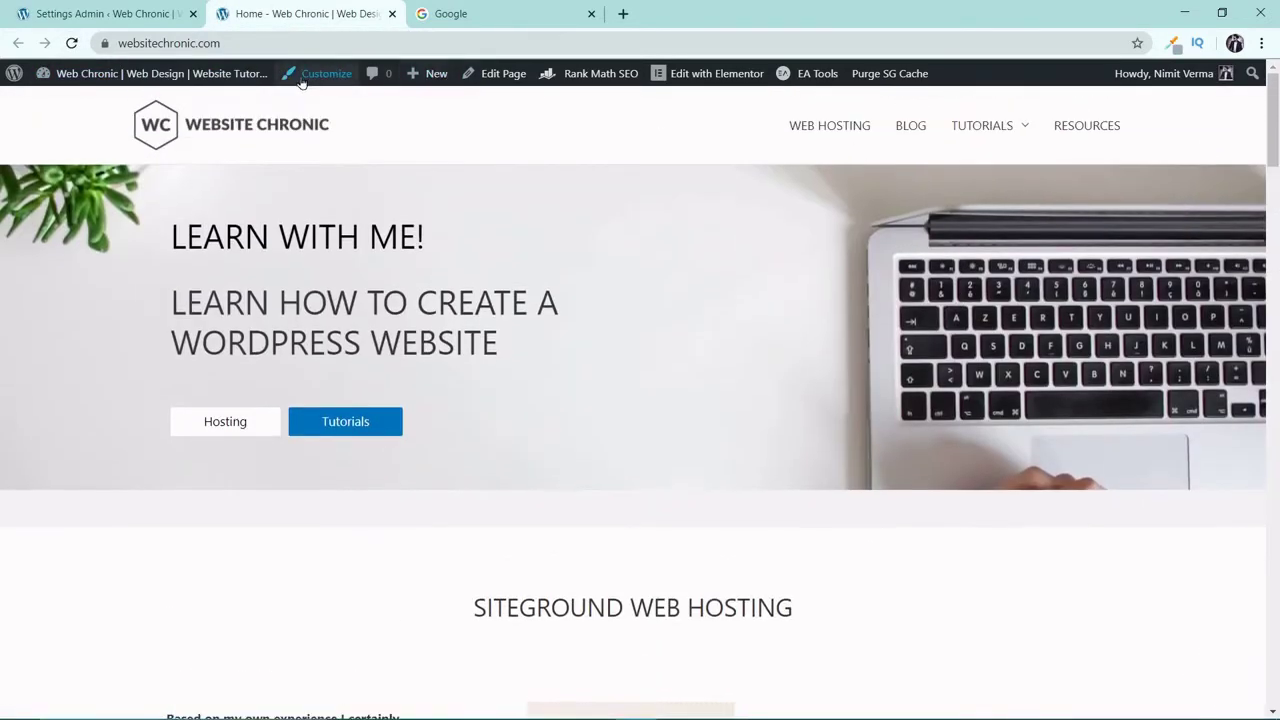
scroll(659, 252, "down", 5)
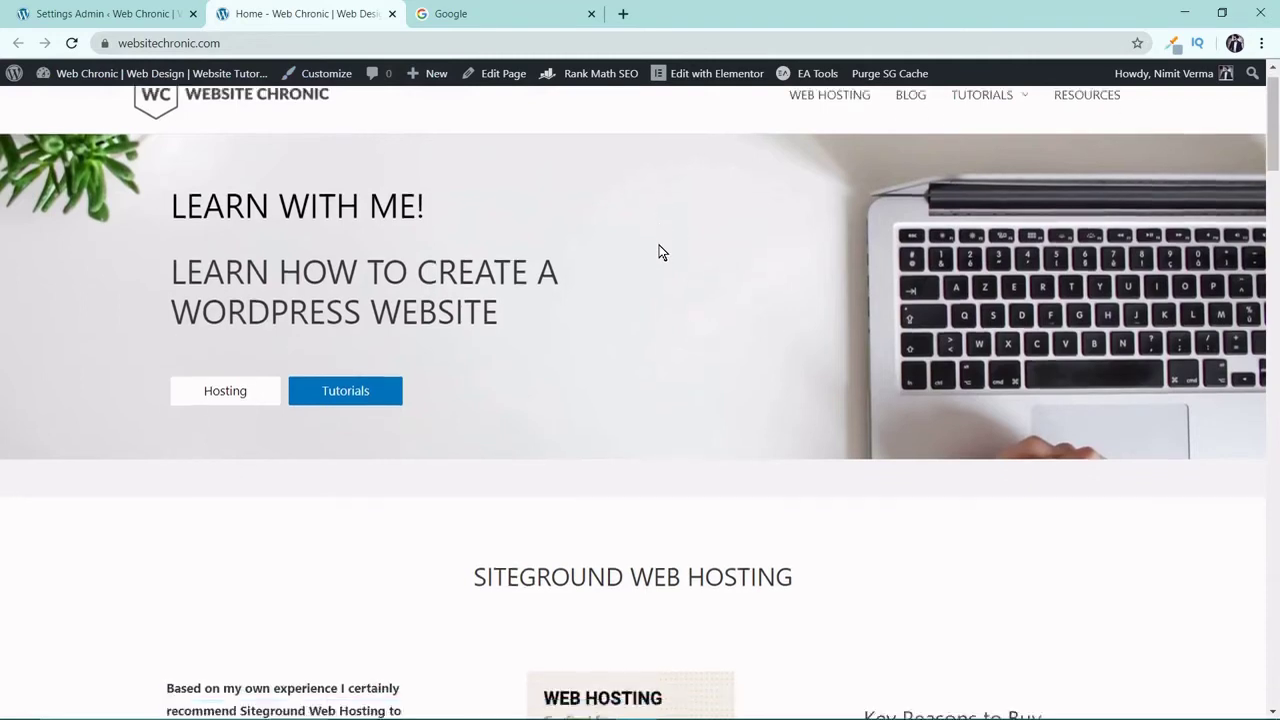
scroll(659, 252, "down", 1)
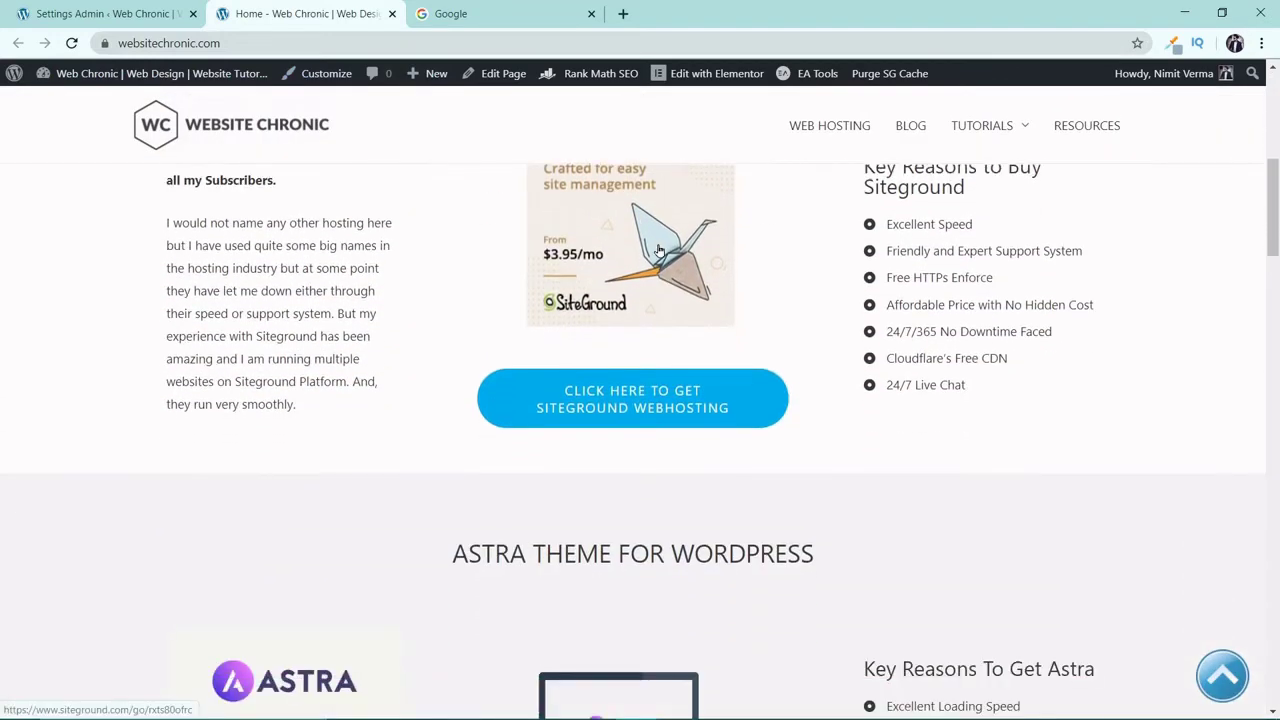
scroll(659, 252, "down", 5)
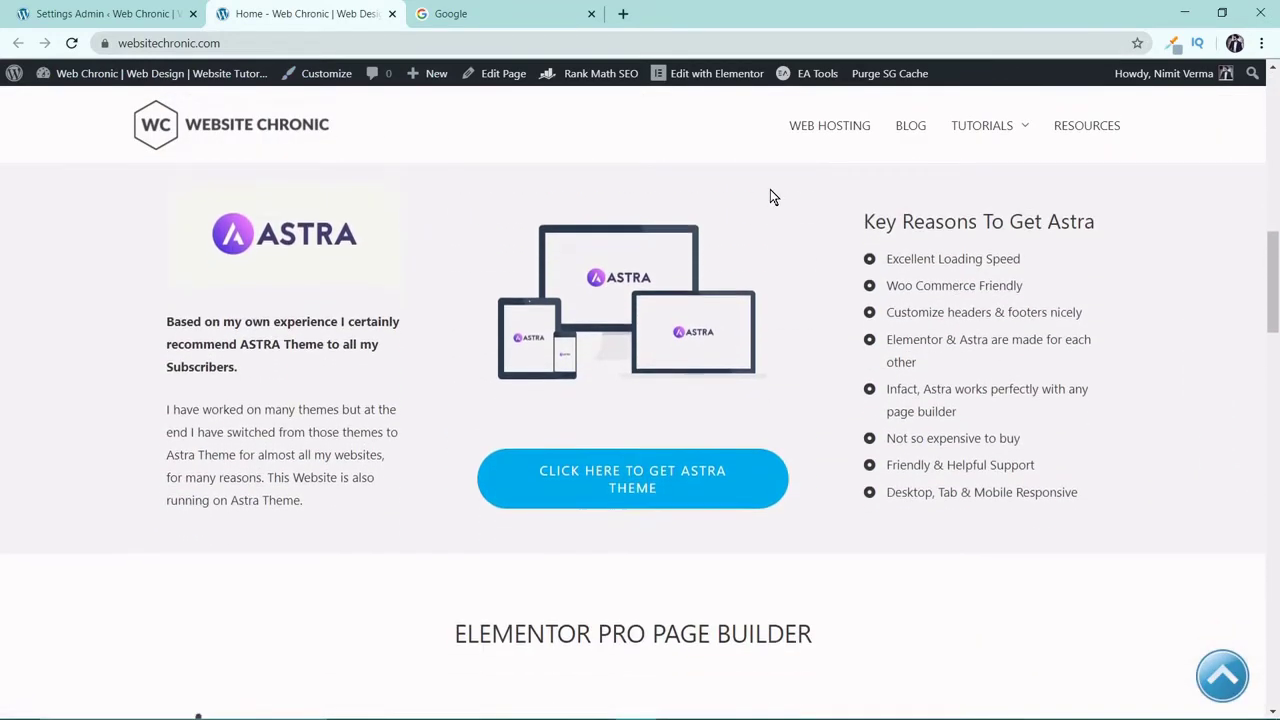
scroll(451, 153, "down", 2)
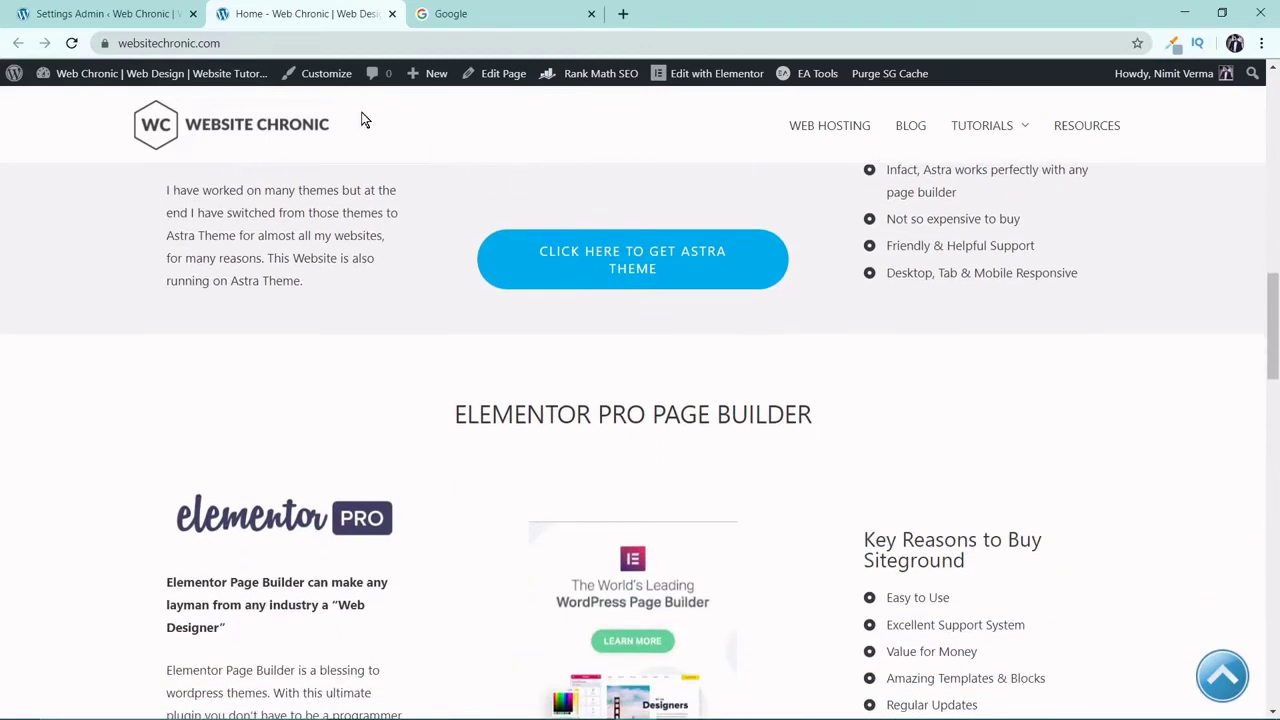
Enable the Welcome Bar in the myStickymenu settings, keeping its default design, and save
left_click(110, 13)
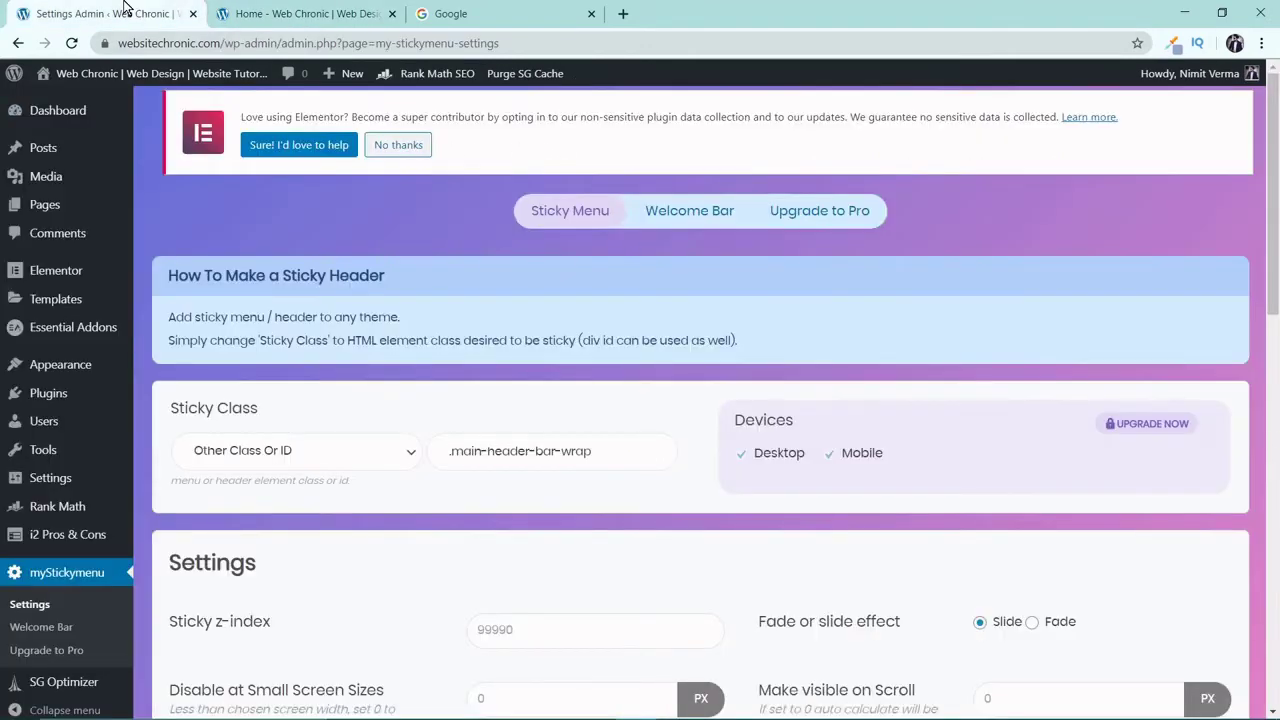
left_click(696, 214)
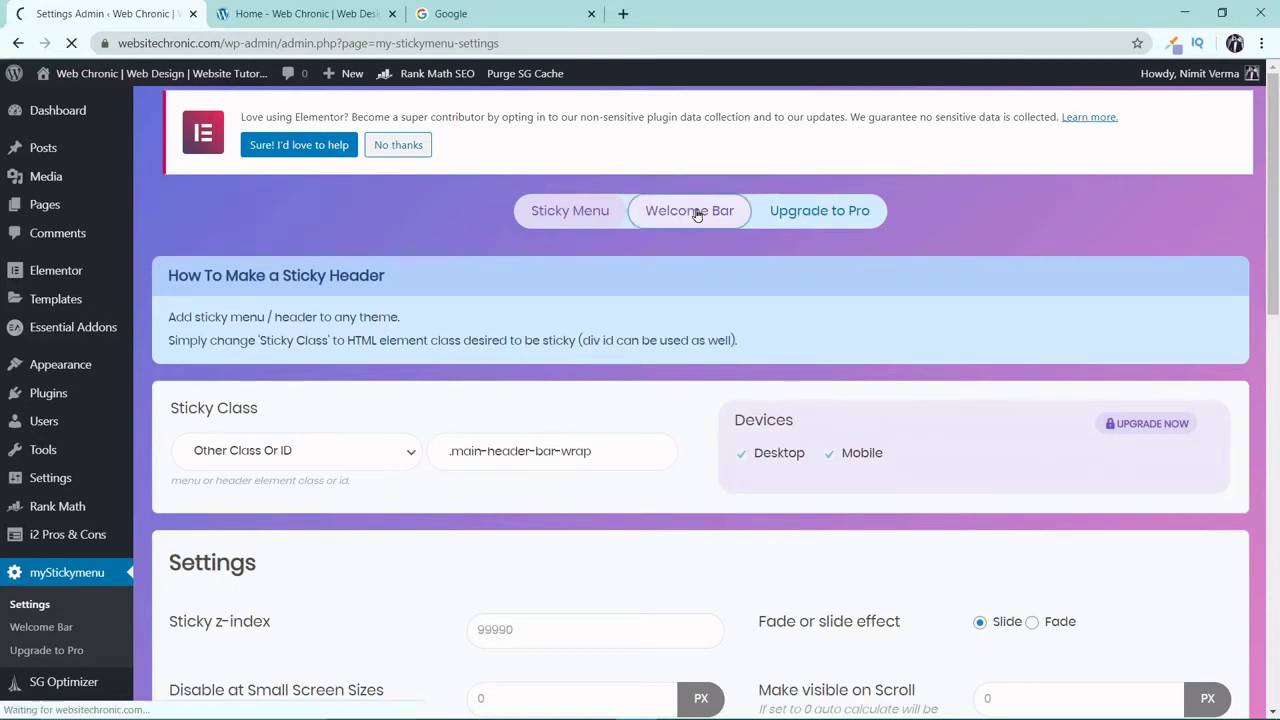
scroll(699, 217, "down", 2)
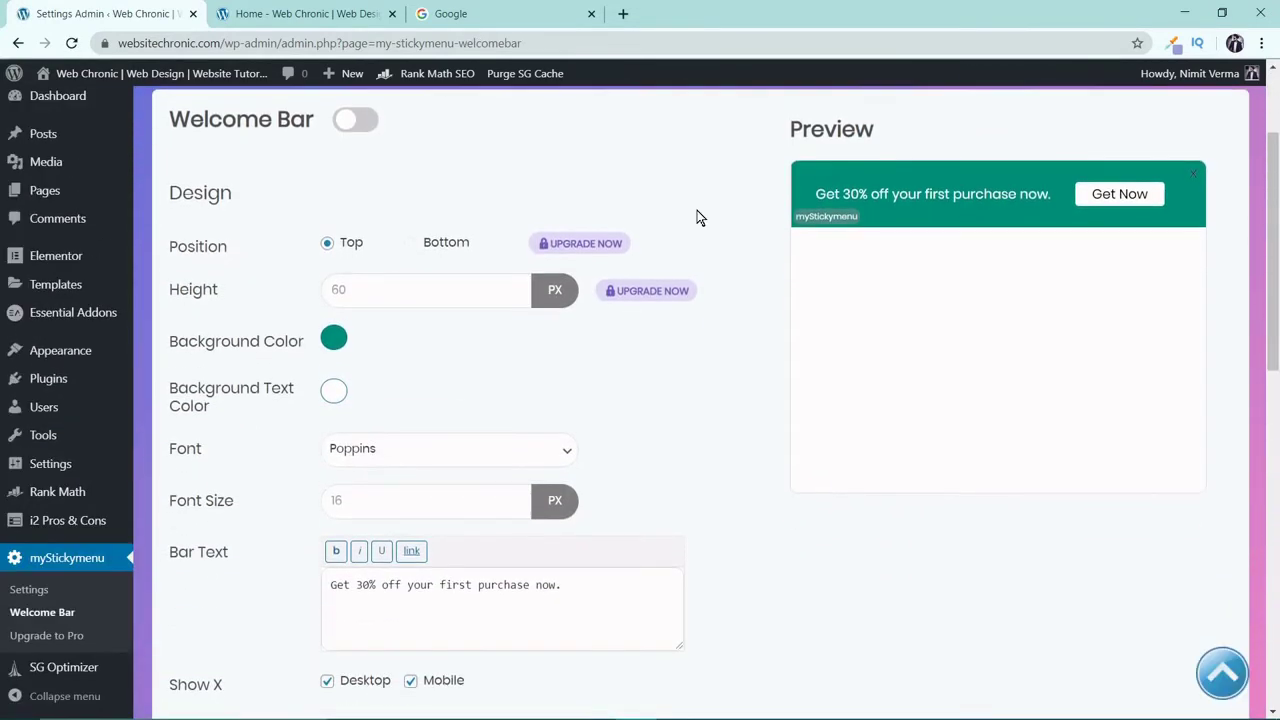
left_click(354, 121)
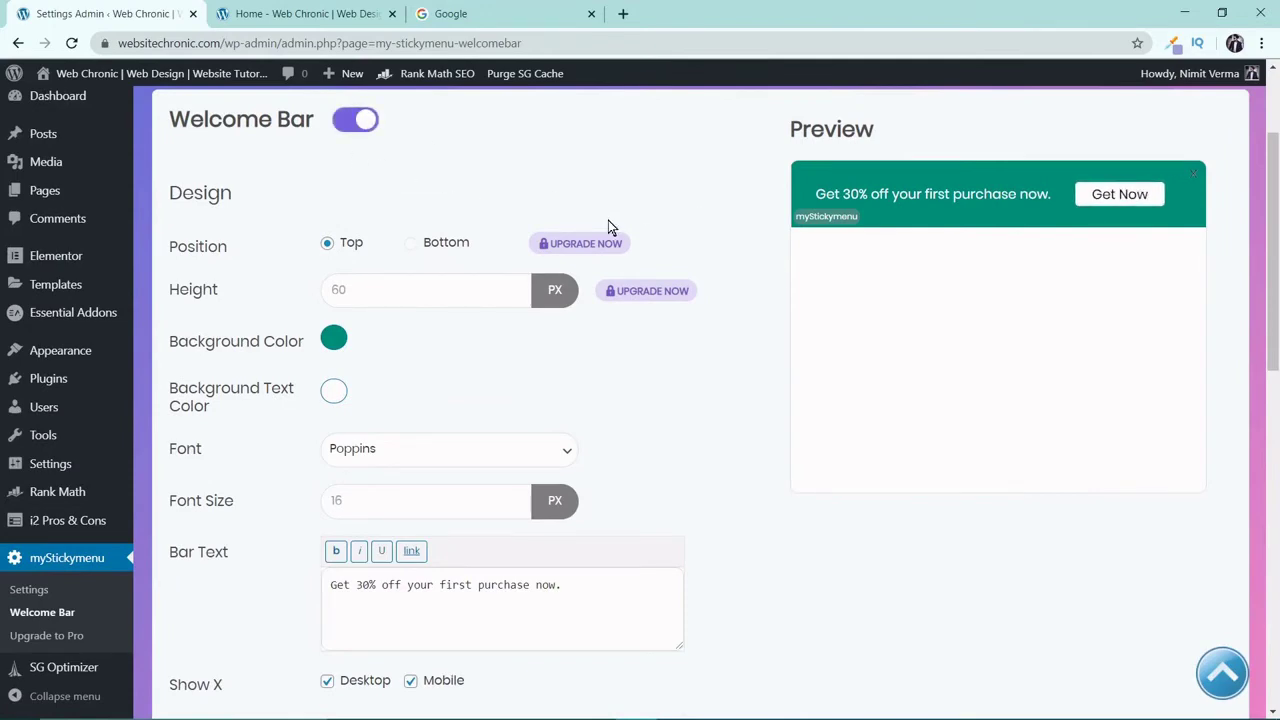
scroll(1238, 419, "down", 10)
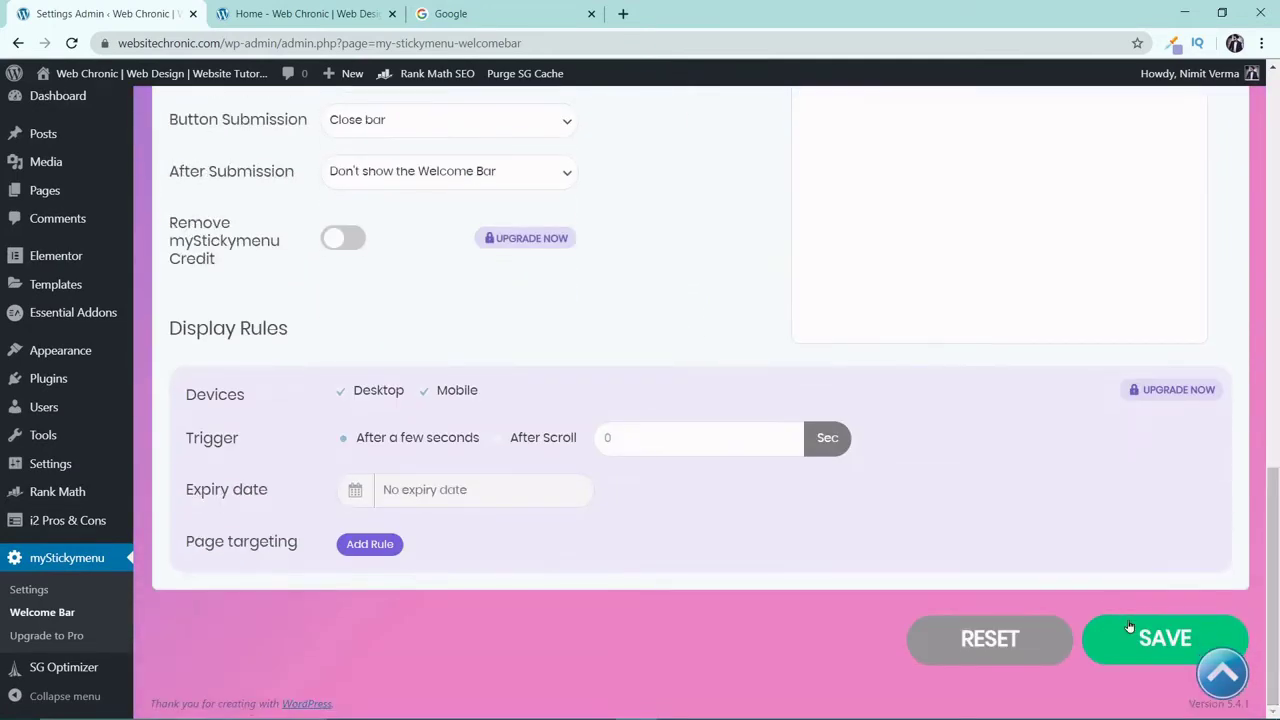
left_click(1129, 626)
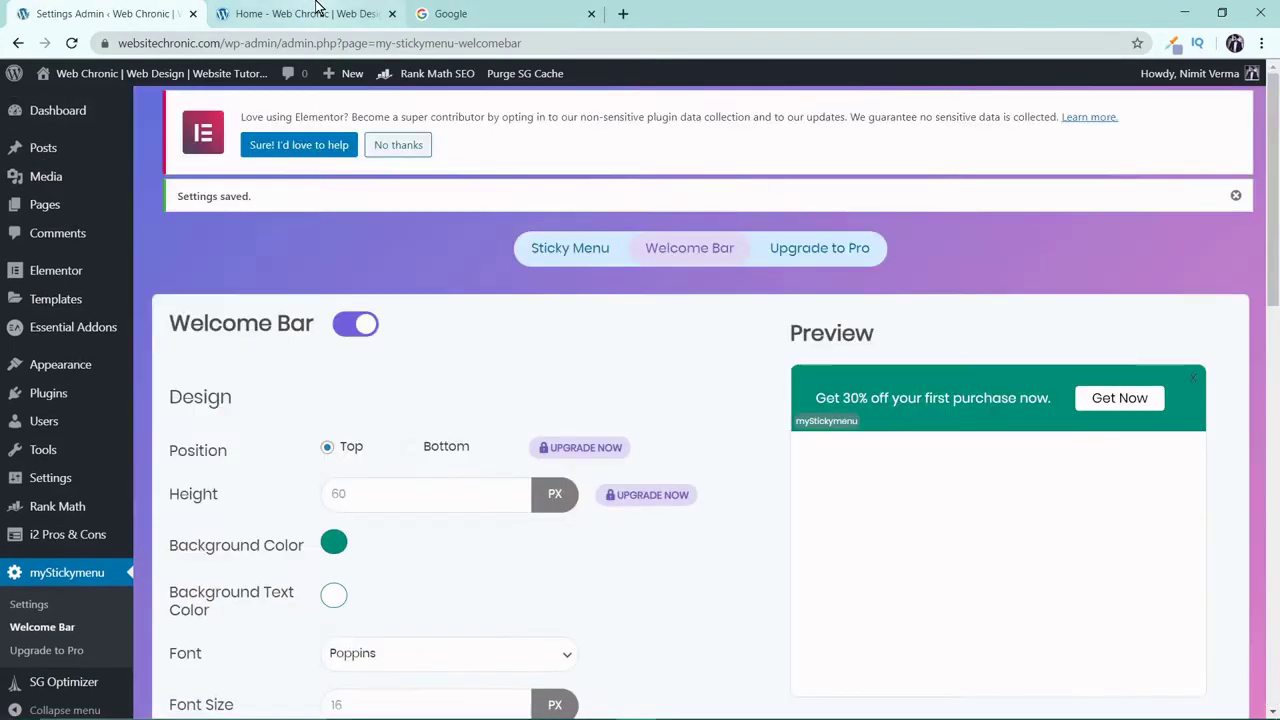
Reload the live home page and examine the welcome bar above the header
left_click(330, 13)
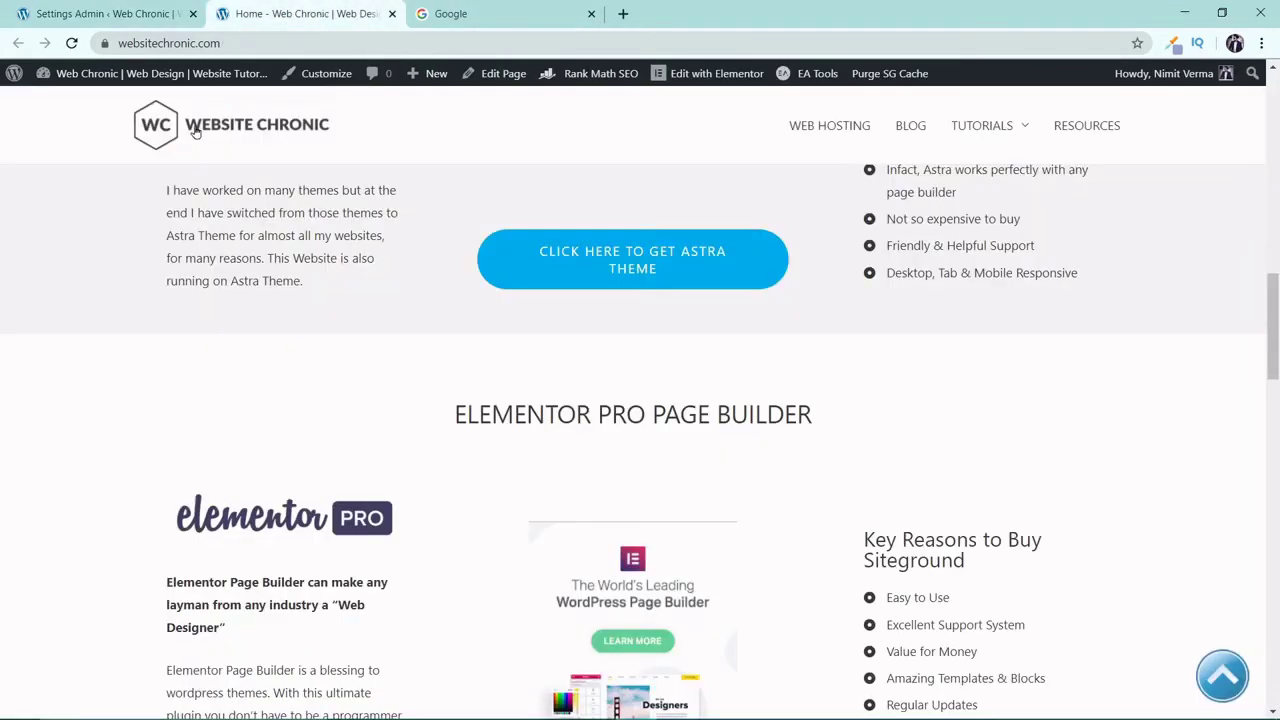
left_click(72, 44)
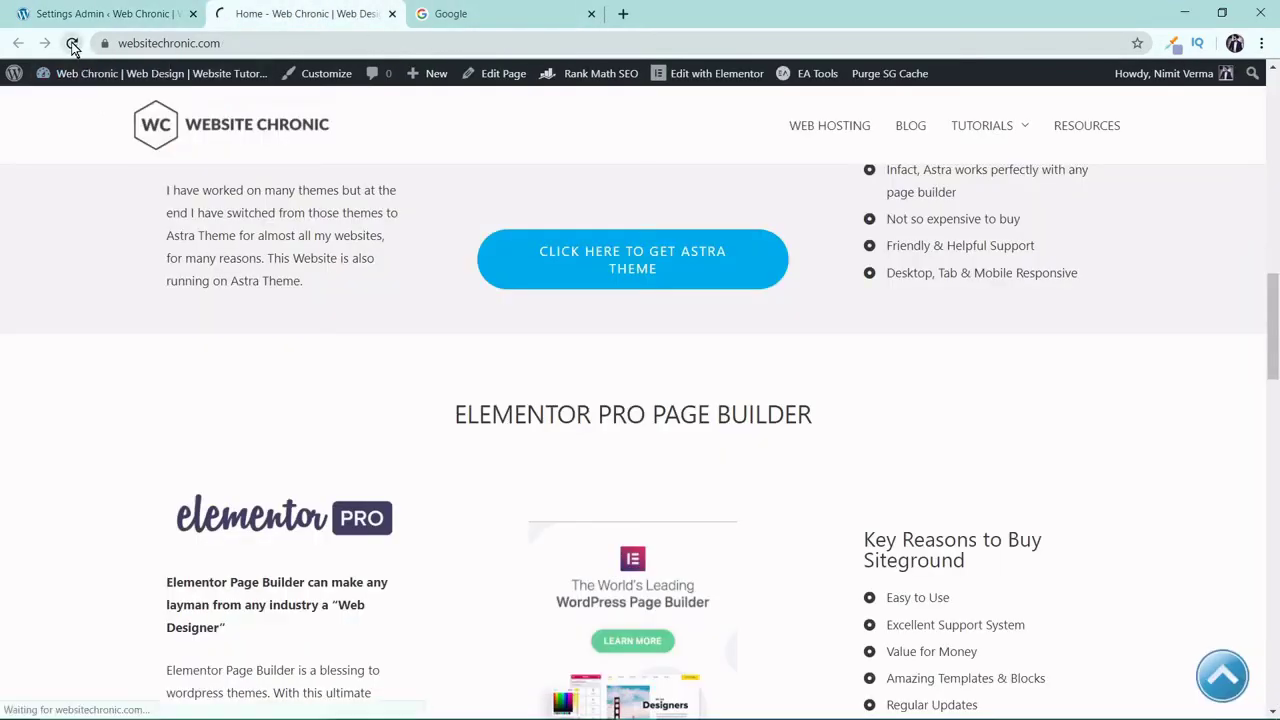
scroll(985, 269, "up", 15)
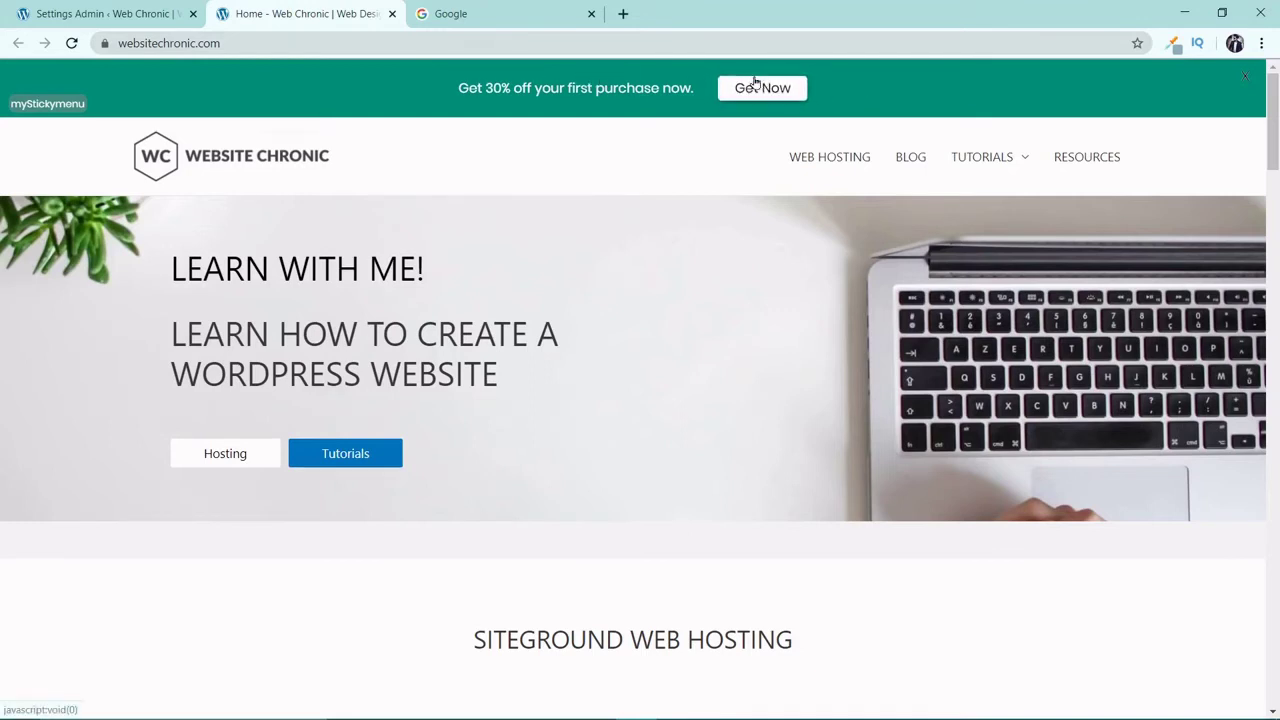
Return to the myStickymenu Welcome Bar settings and set the bar's background color to the preset red #dd3333
left_click(137, 8)
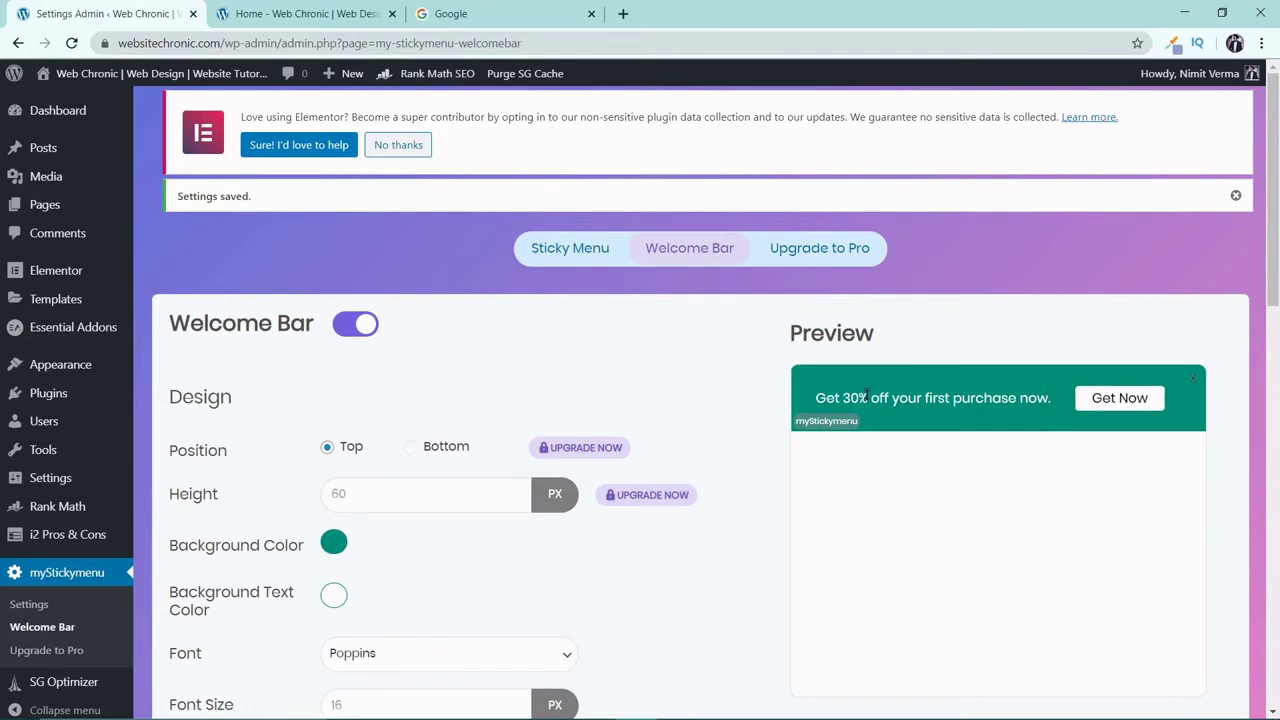
scroll(399, 170, "down", 3)
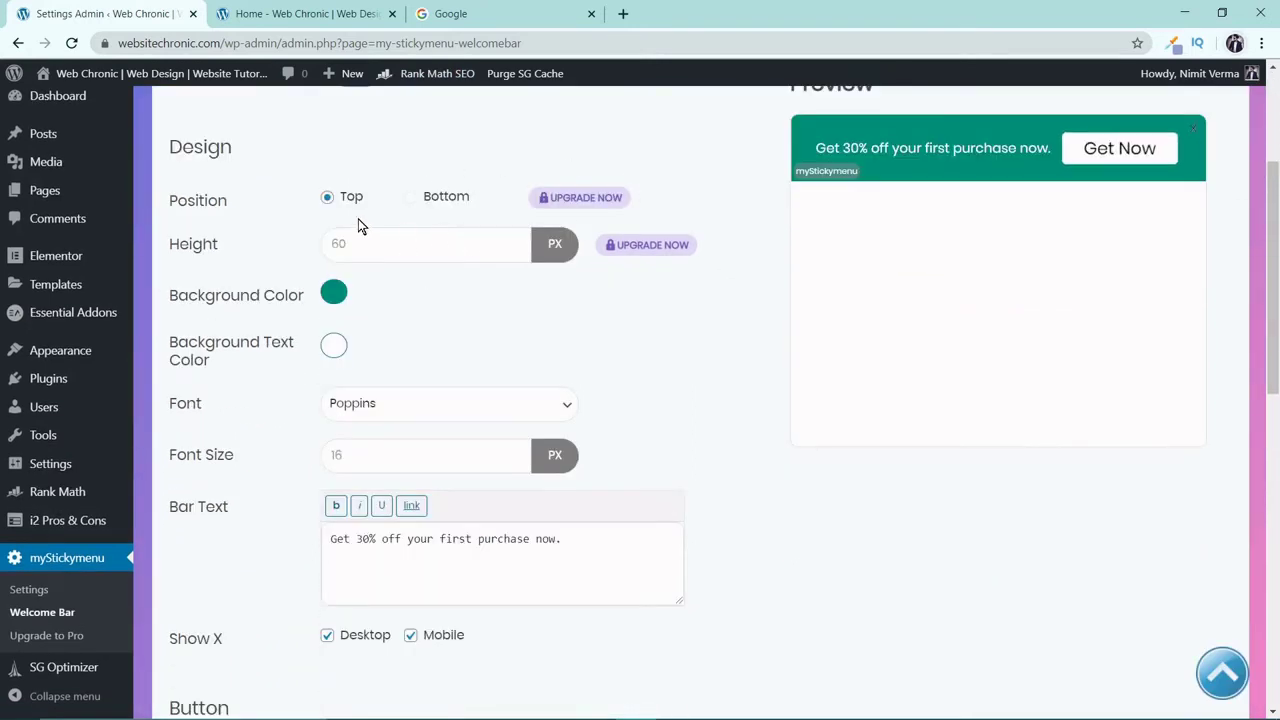
left_click(335, 294)
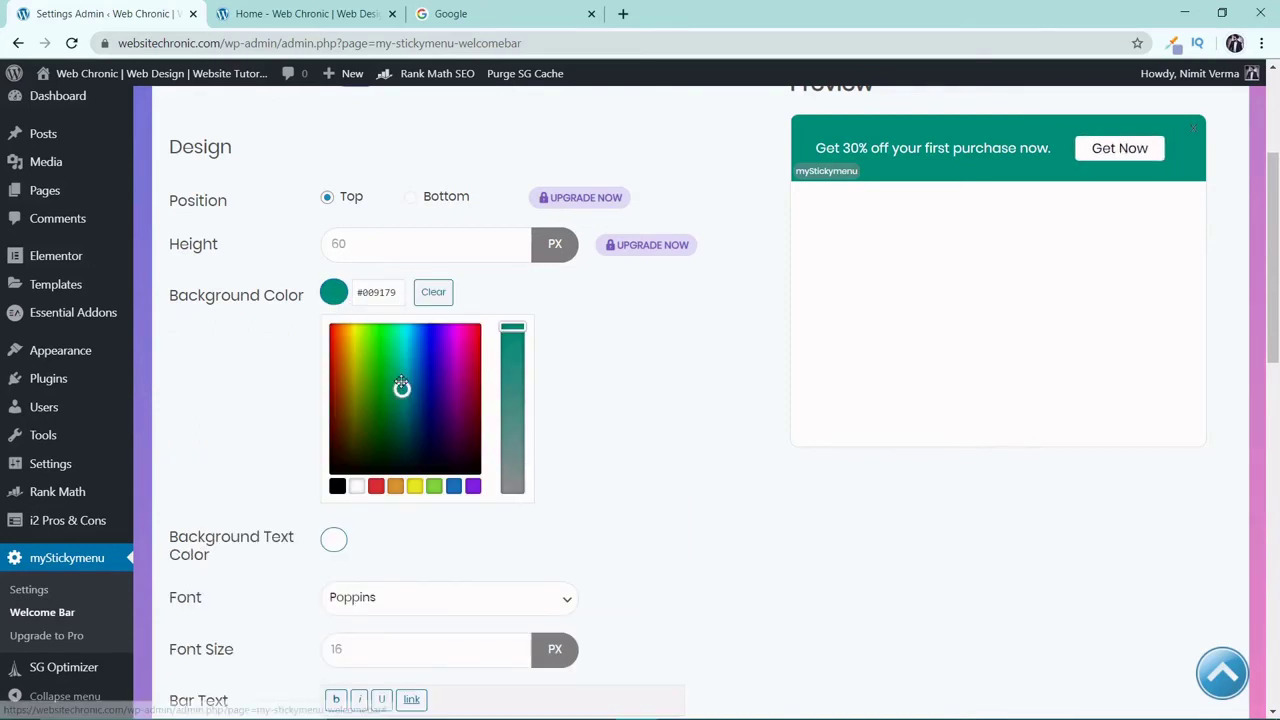
left_click(373, 489)
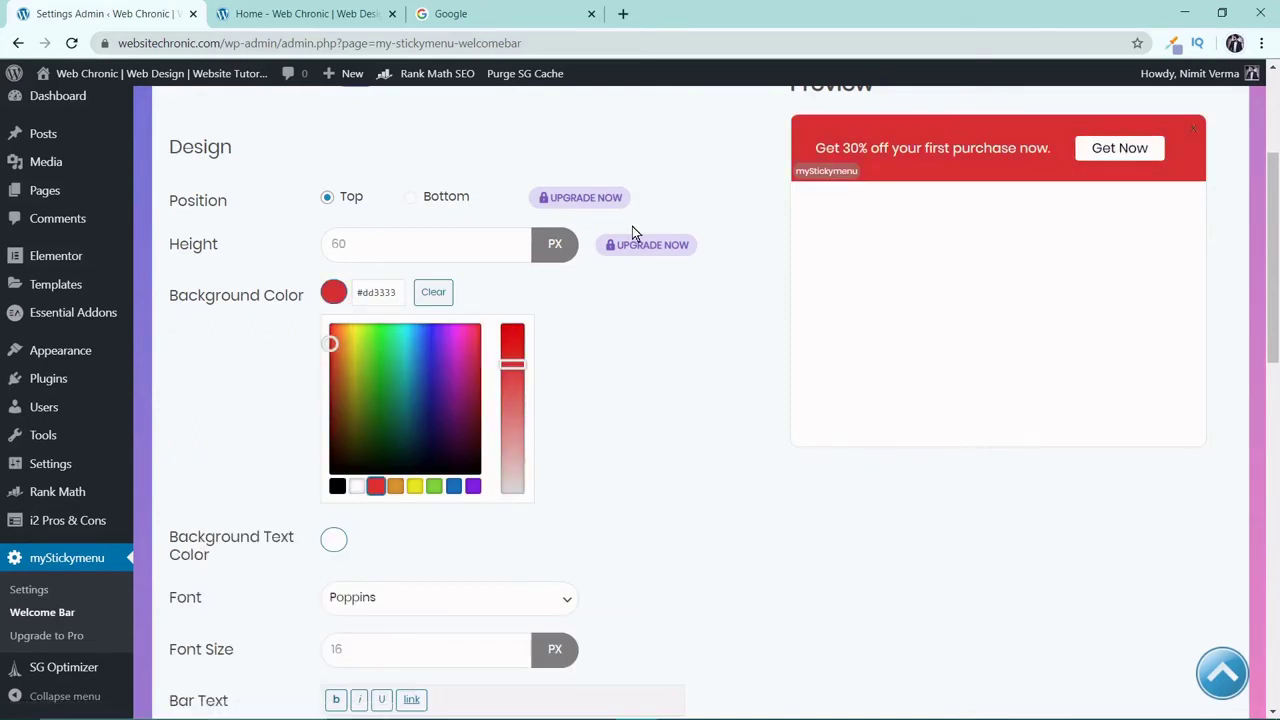
Open youtube.com in the browser tab that shows Google
left_click(512, 14)
left_click(516, 42)
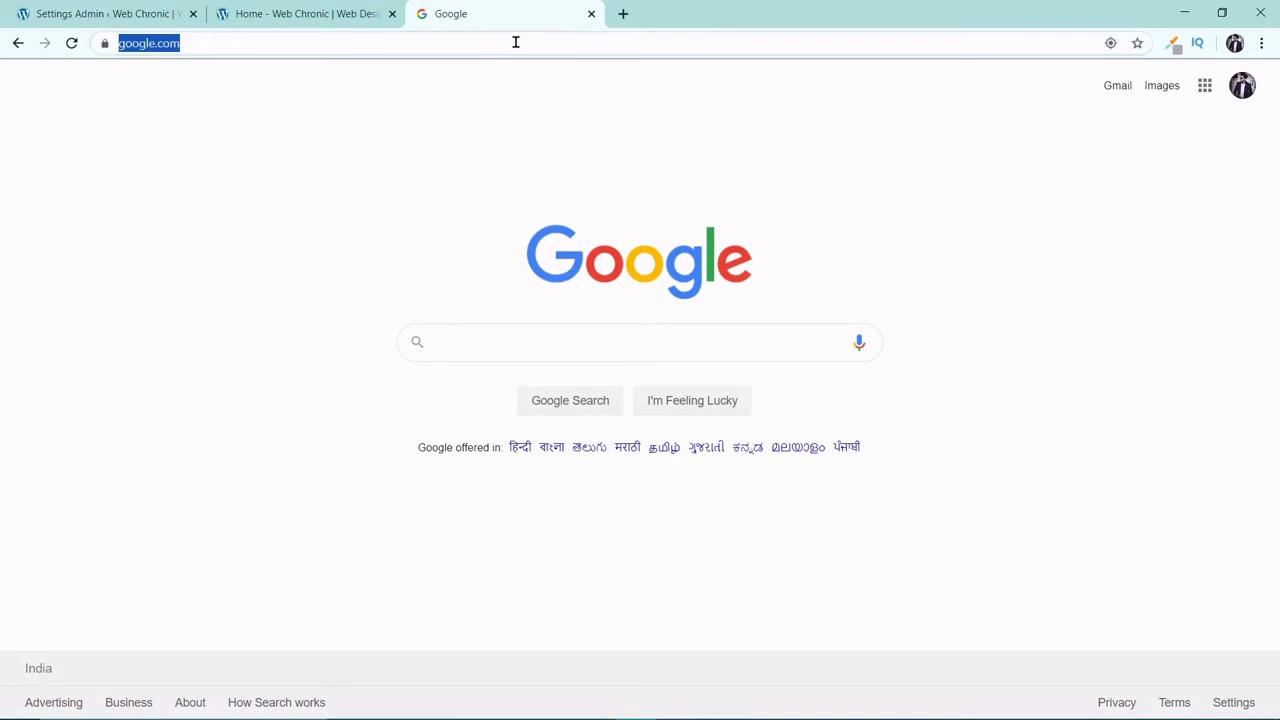
type("youtub")
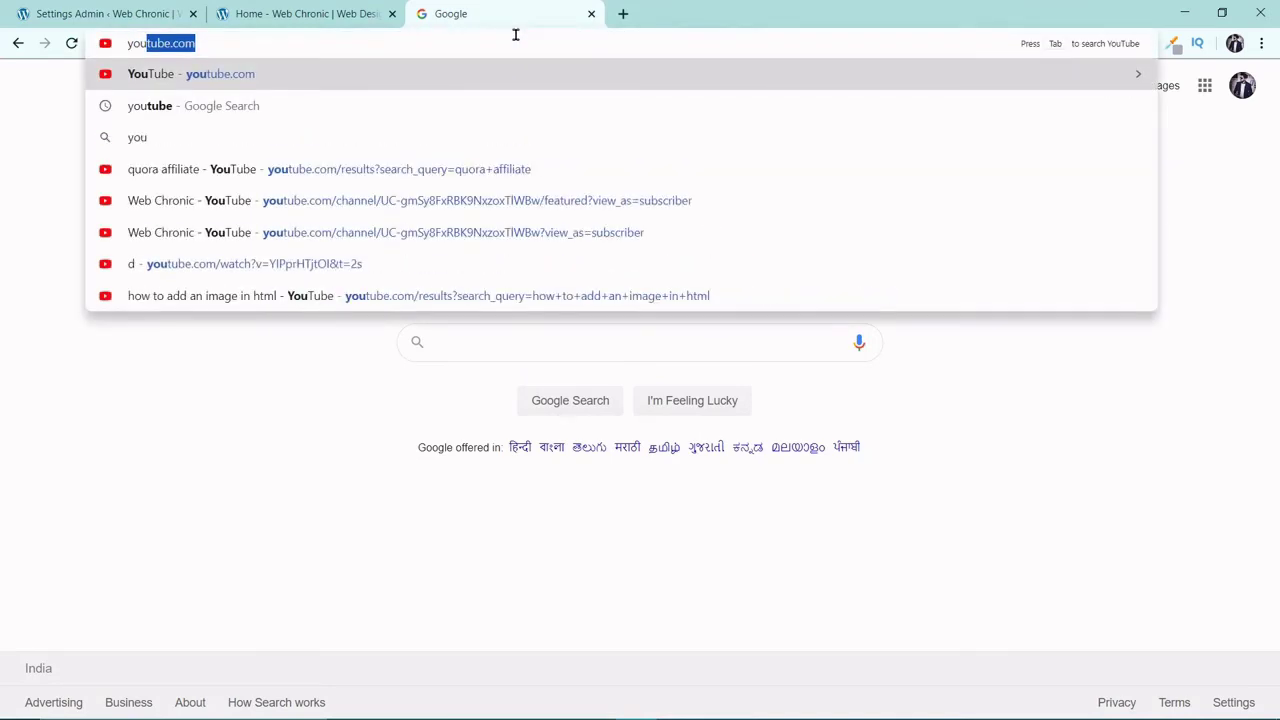
key("Return")
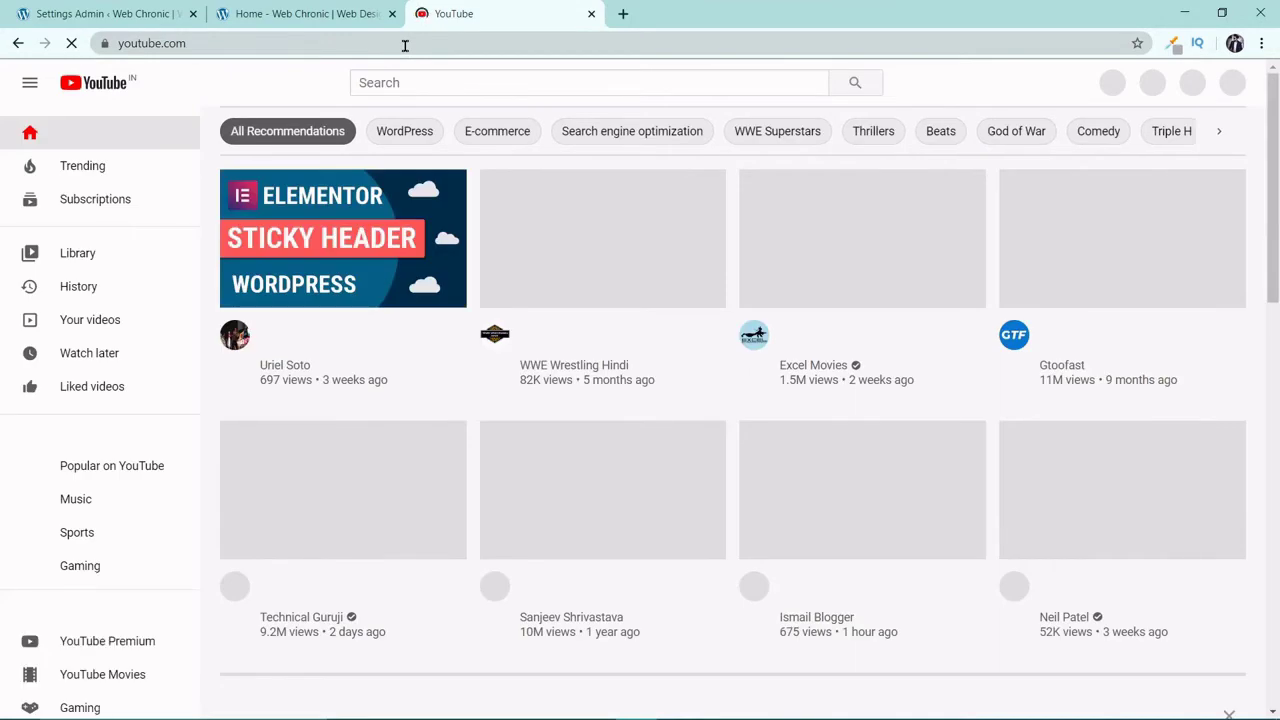
Sample the red of the YouTube logo with the color picker extension and copy its hex code ff0000
left_click(1173, 43)
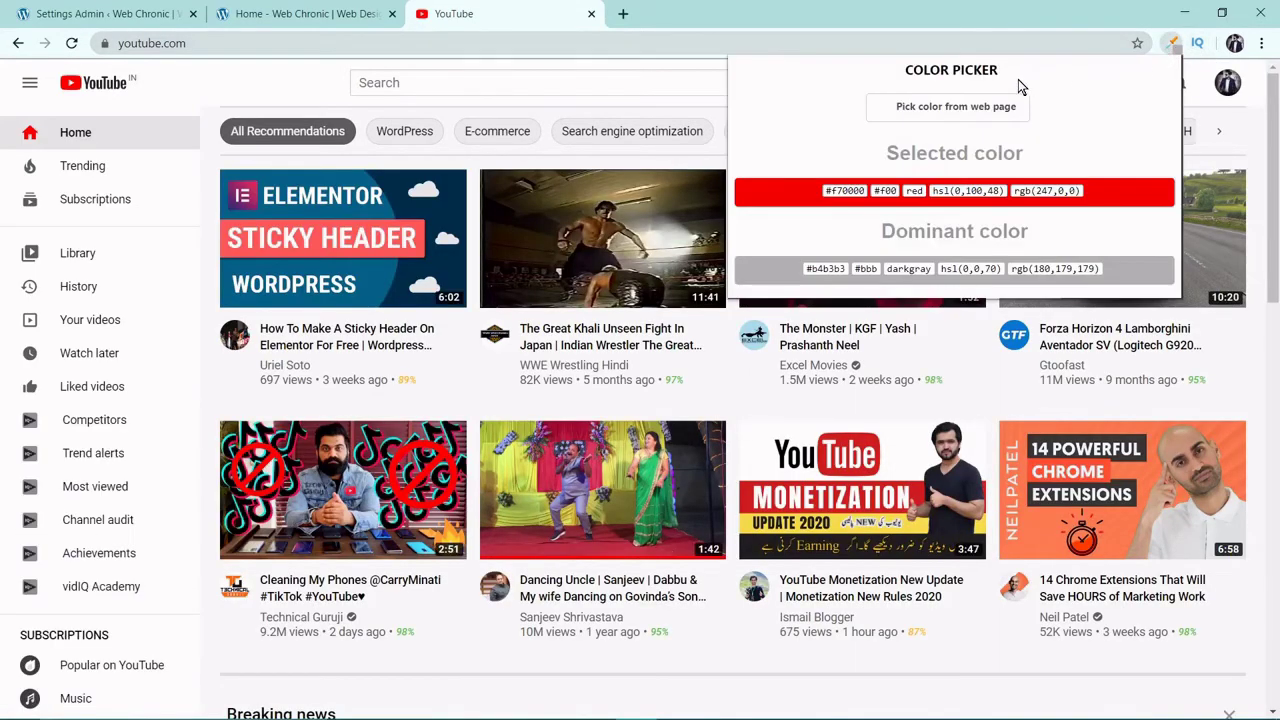
left_click(951, 107)
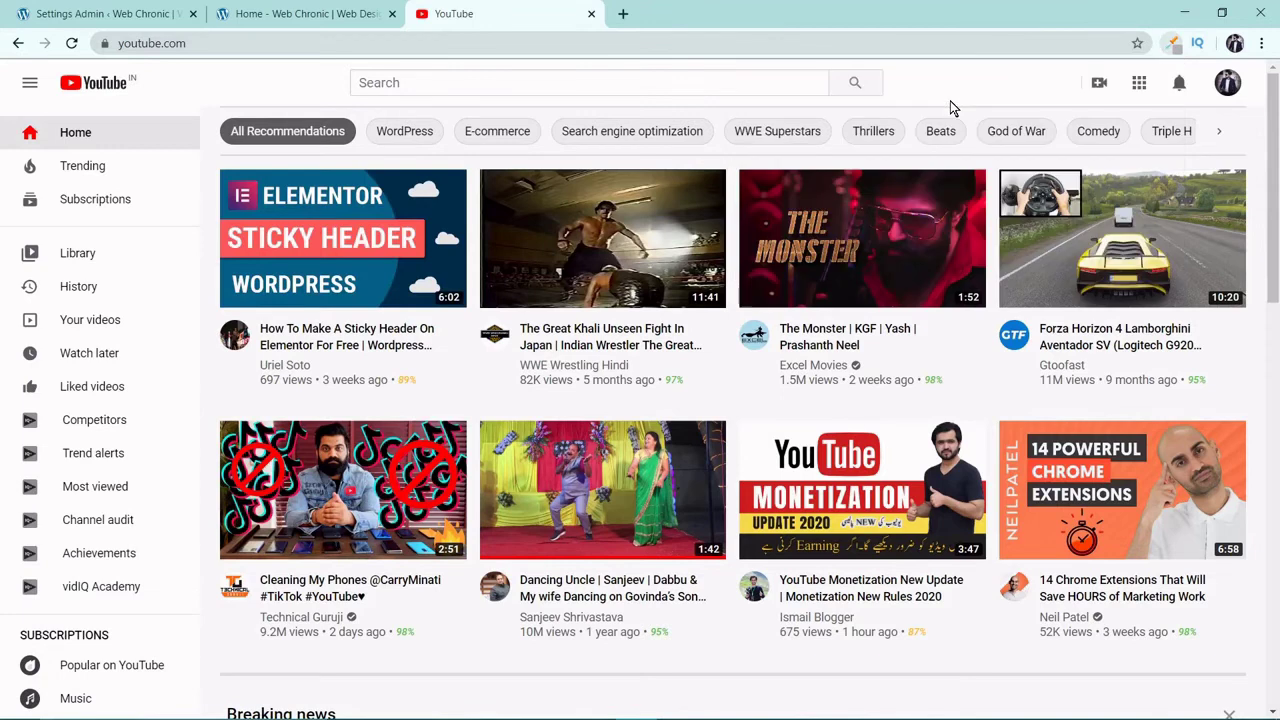
left_click(74, 88)
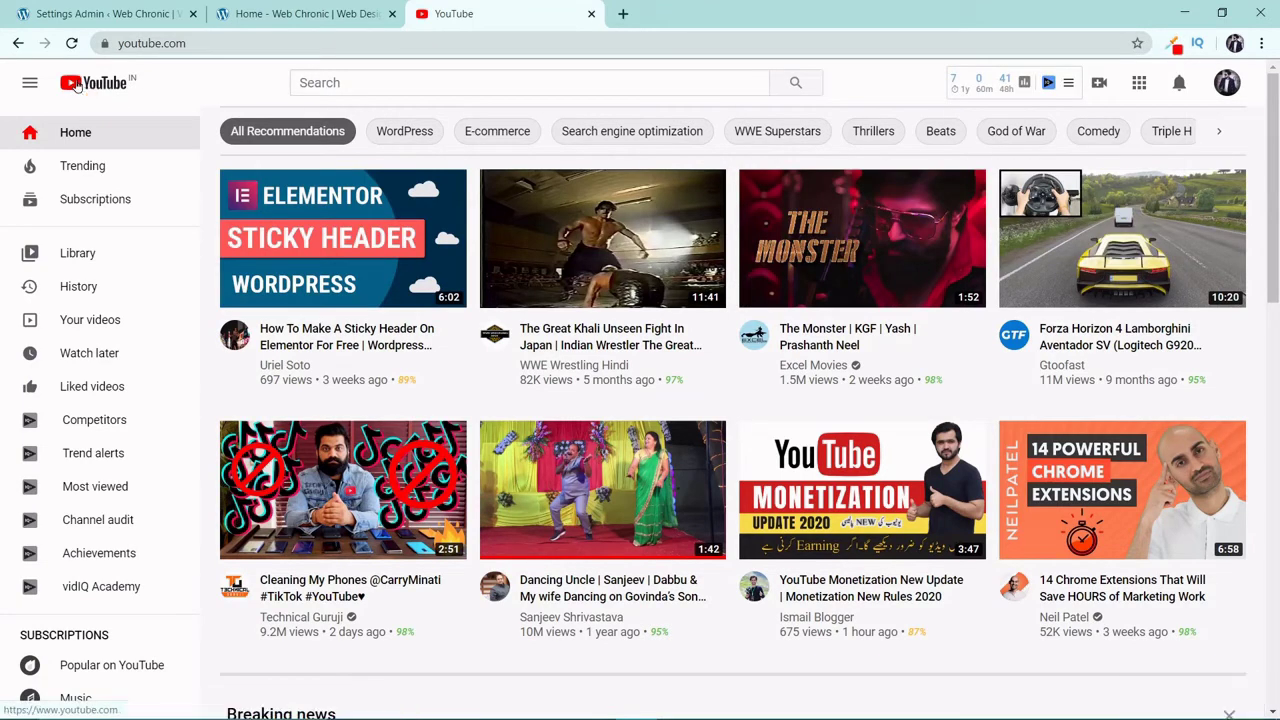
left_click(1175, 45)
double_click(845, 190)
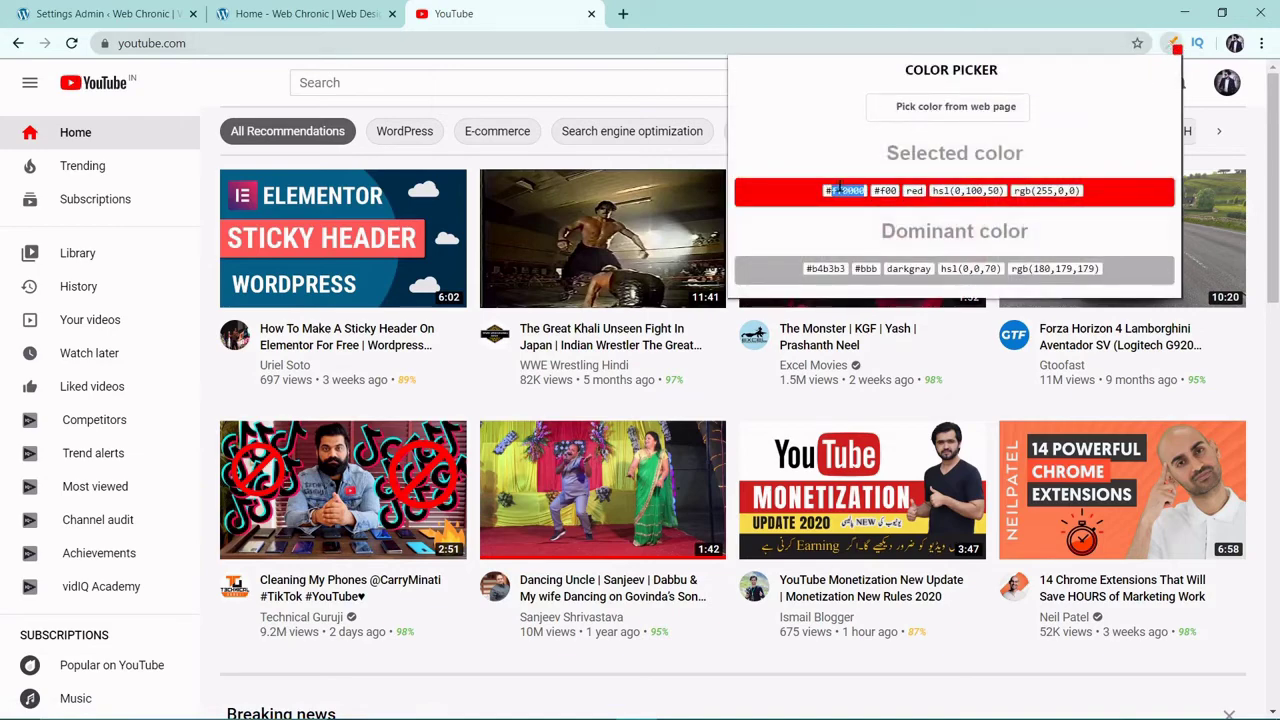
right_click(840, 190)
left_click(875, 199)
Back in the myStickymenu settings, set the Welcome Bar's background color to the copied hex code #ff0000
left_click(210, 10)
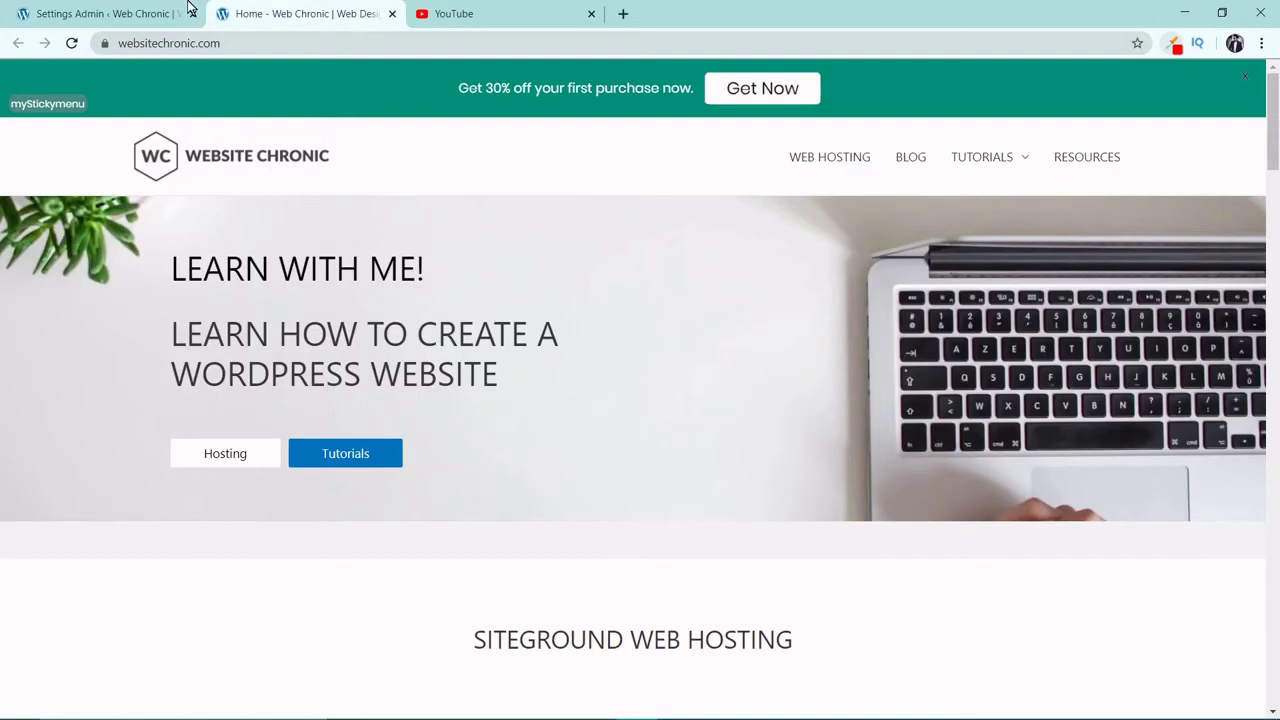
left_click(188, 10)
double_click(385, 286)
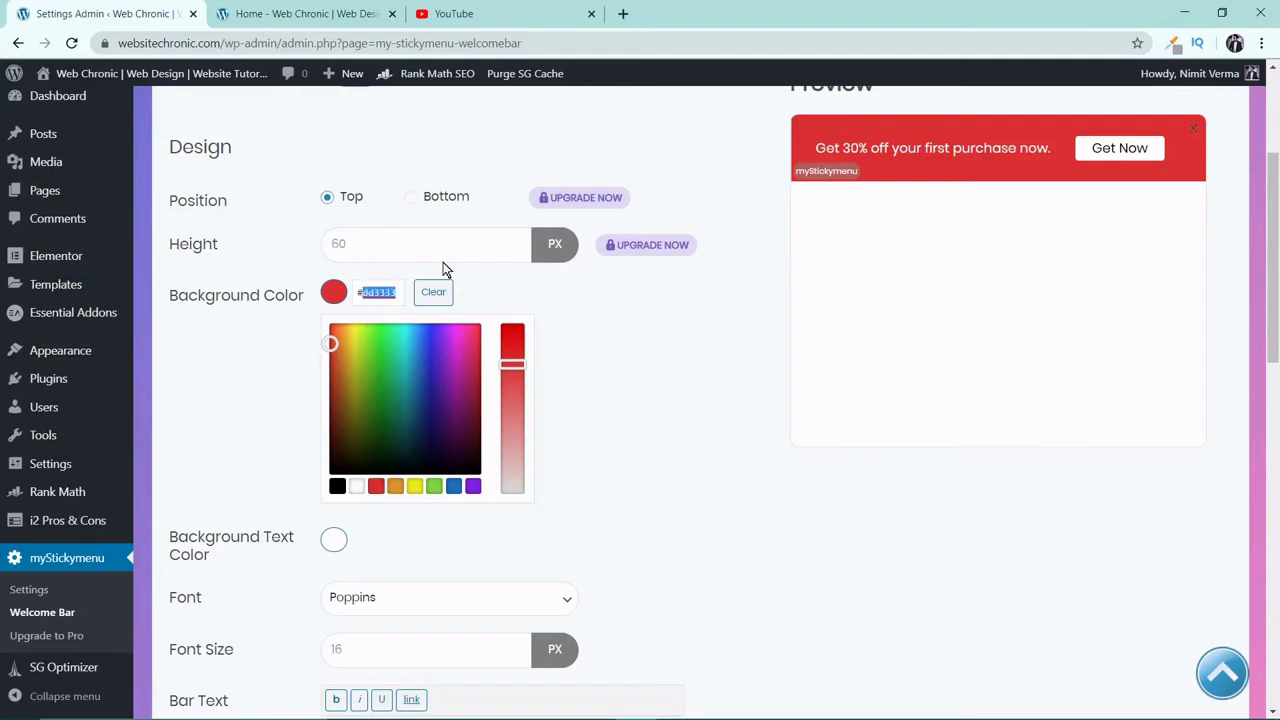
key("ctrl+v")
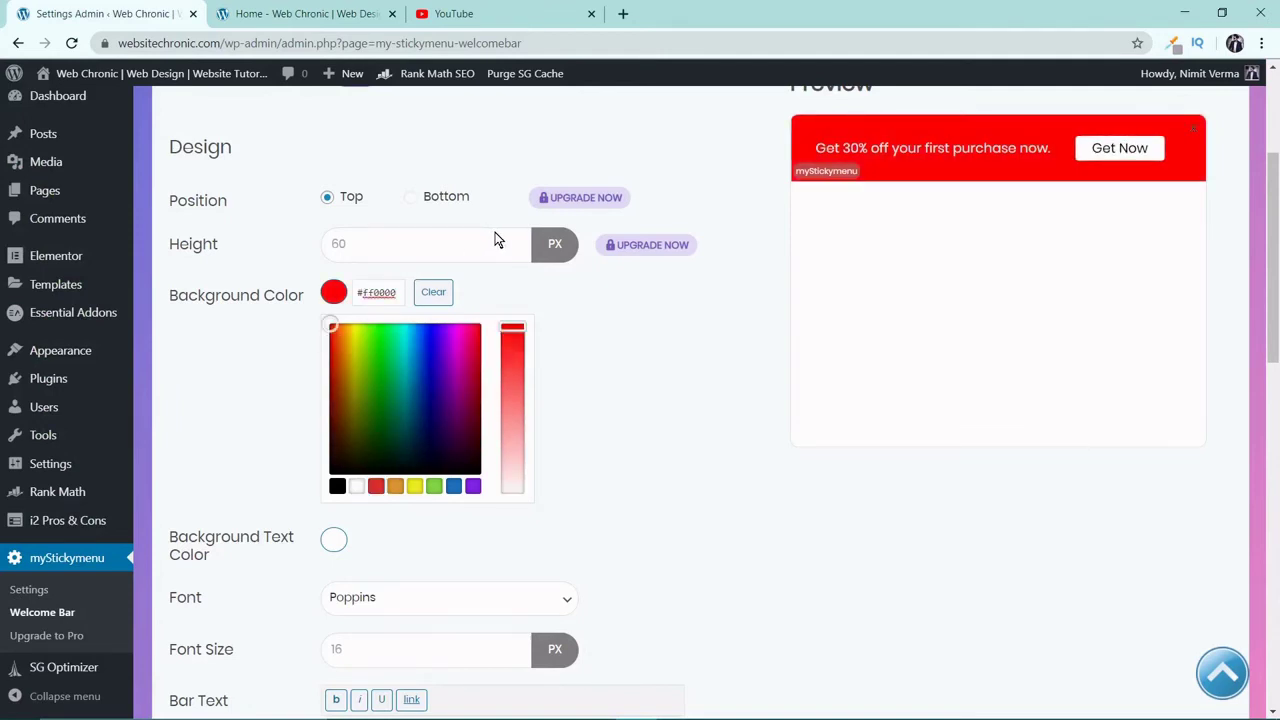
left_click(466, 289)
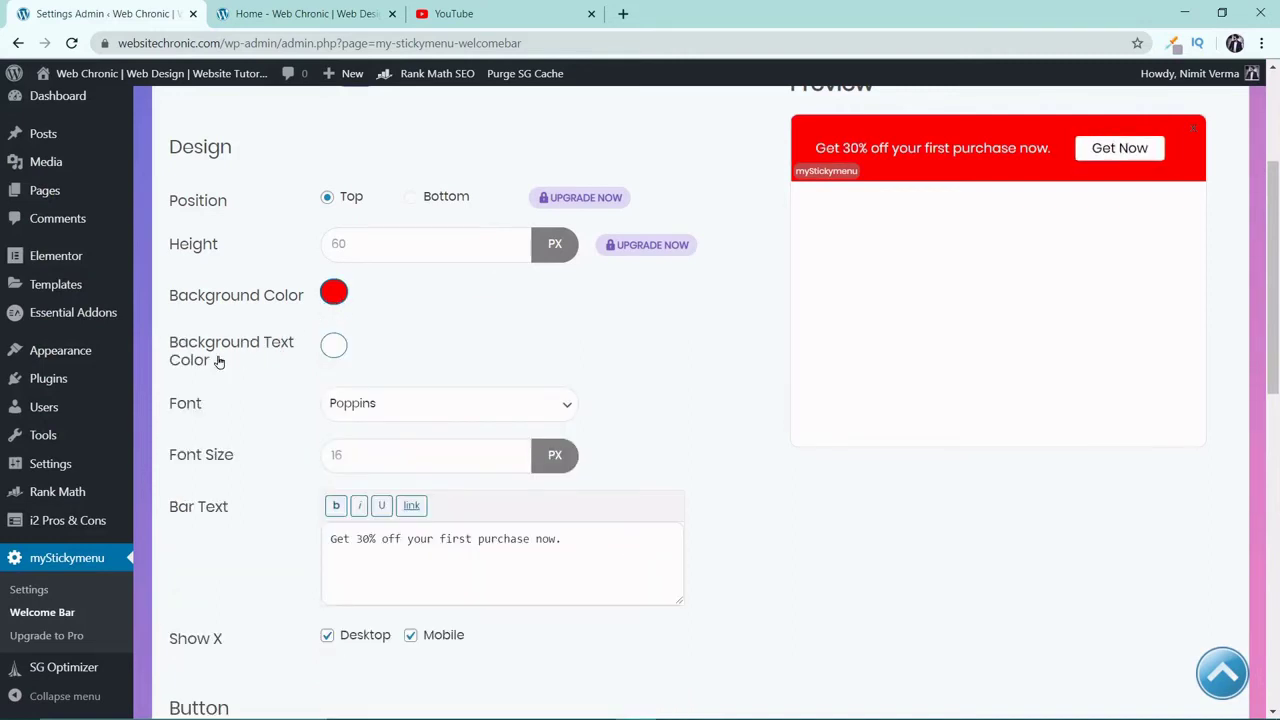
Set the Welcome Bar's background text color to the preset white #ffffff
left_click(334, 347)
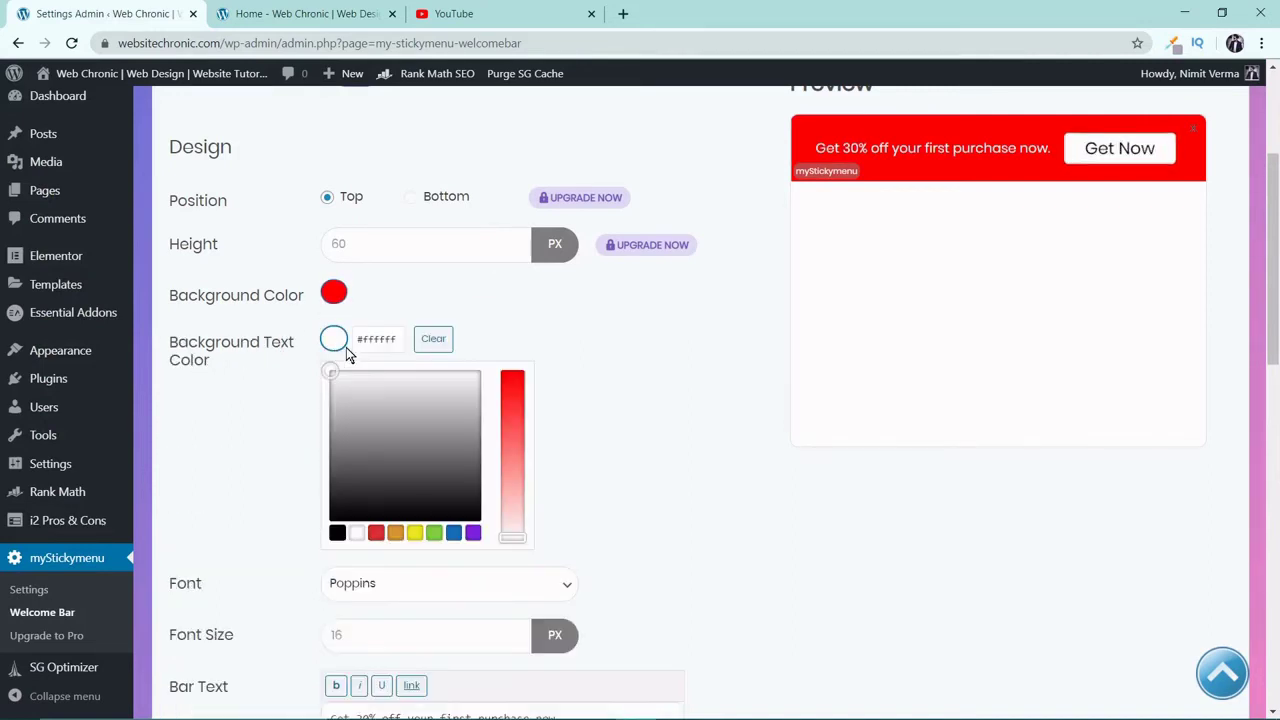
left_click(357, 532)
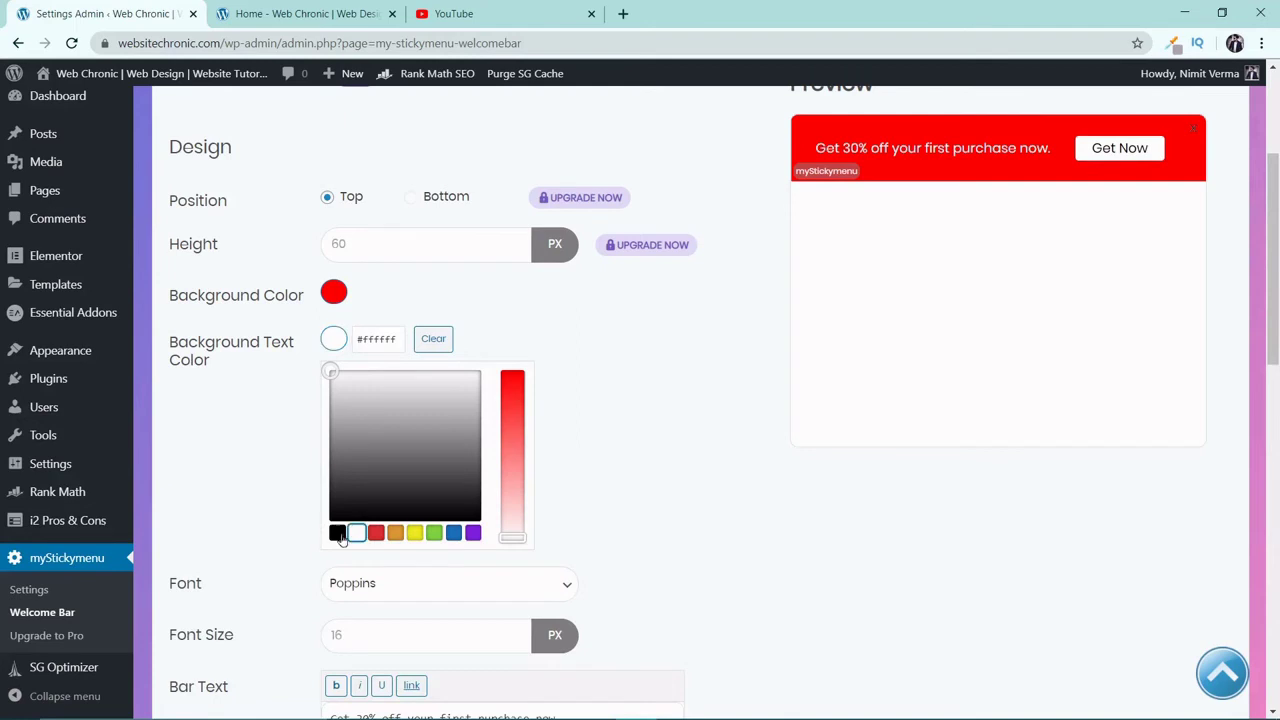
left_click(336, 534)
left_click(357, 532)
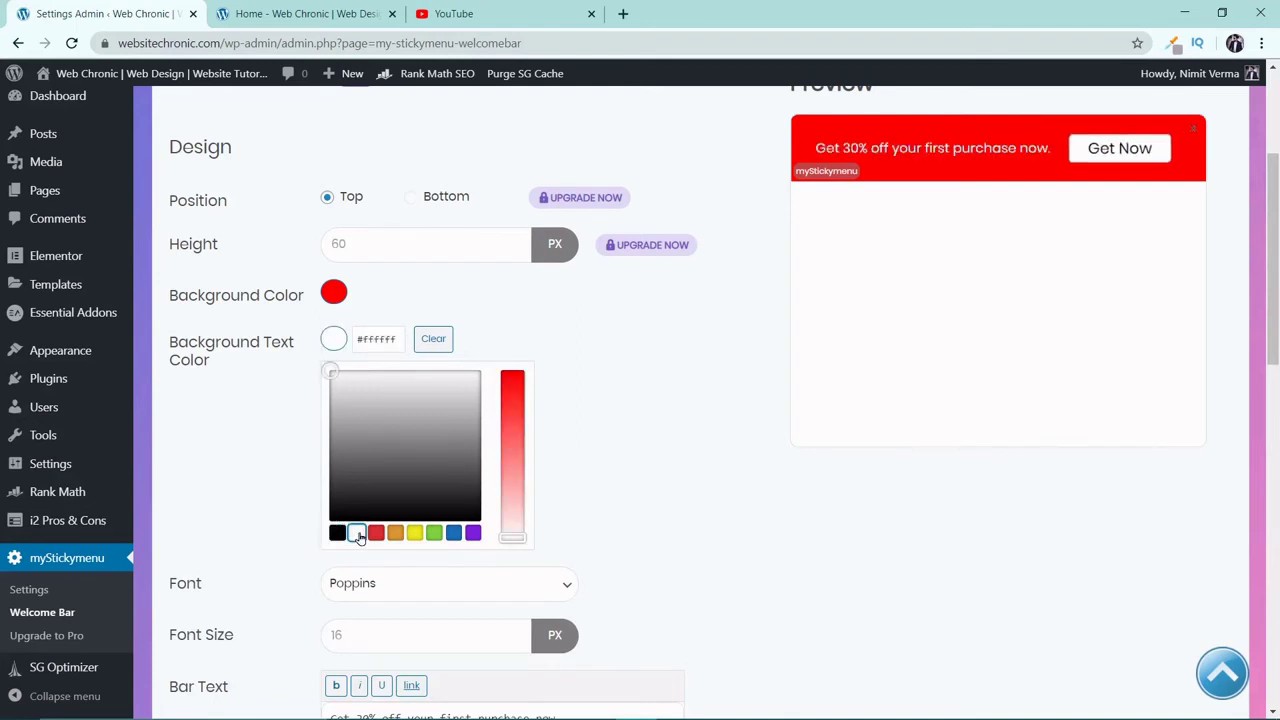
left_click(730, 400)
scroll(690, 385, "down", 1)
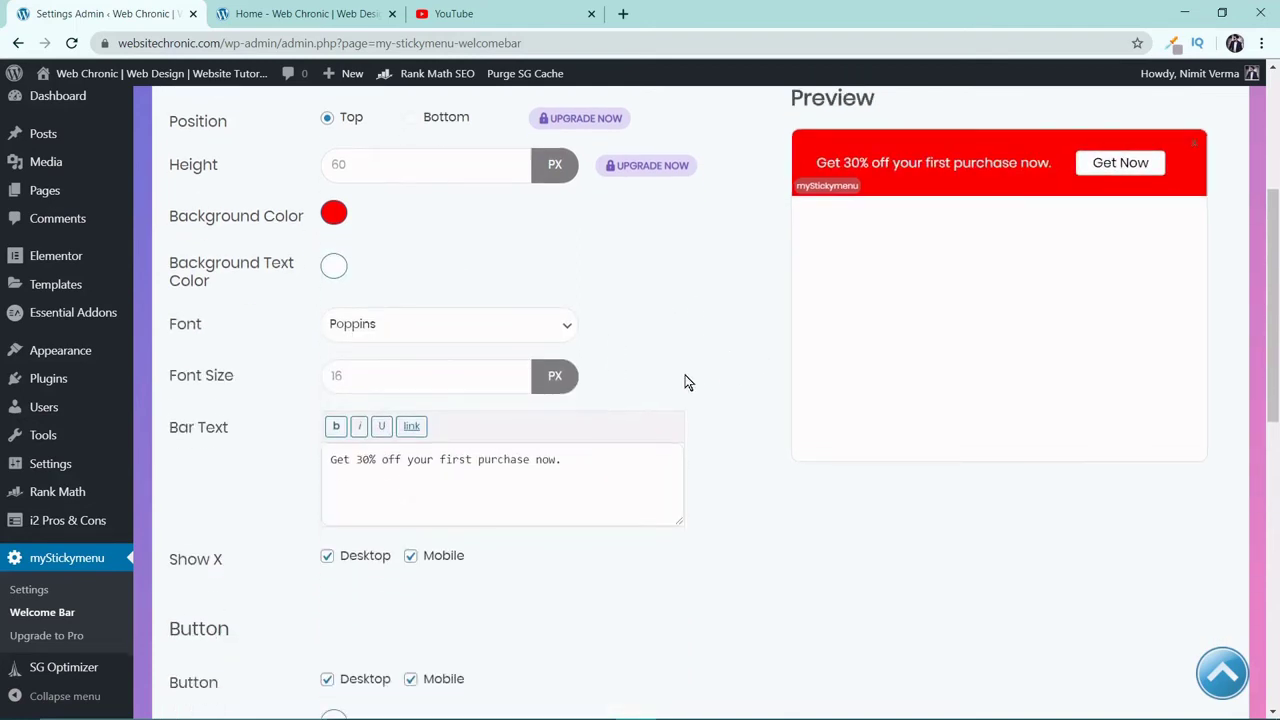
left_click(386, 329)
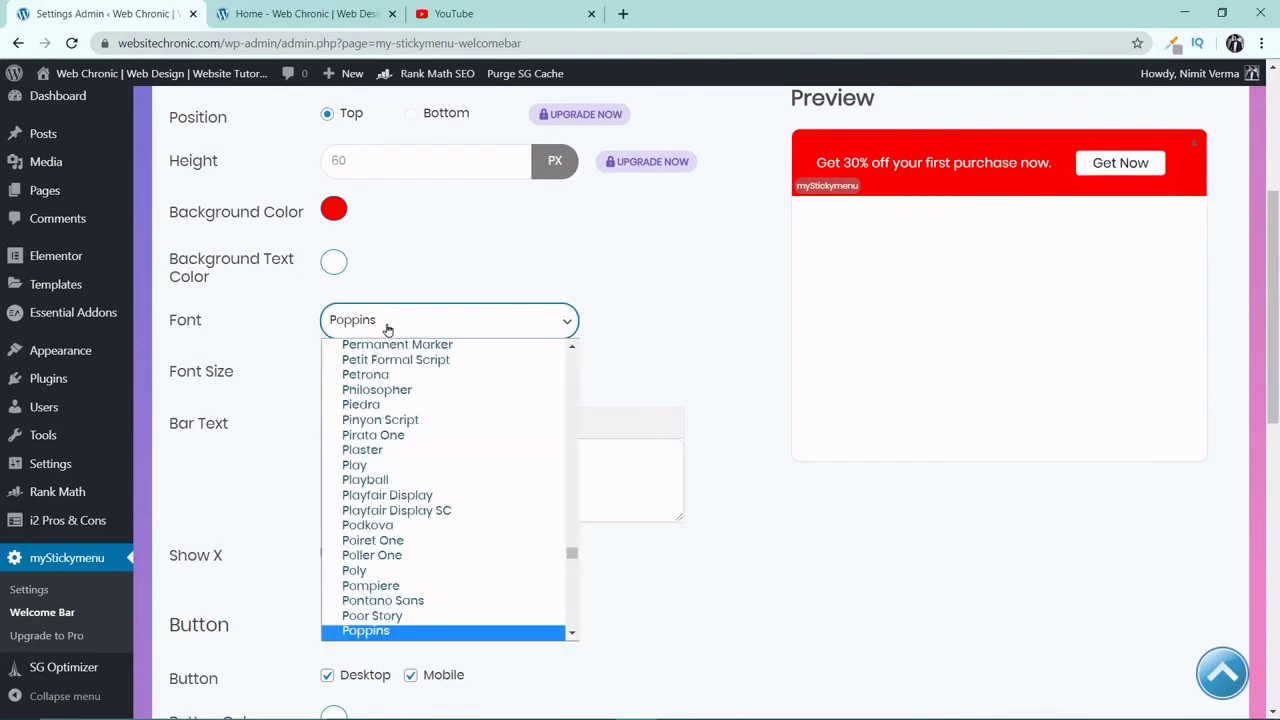
left_click(389, 330)
left_click(729, 317)
Replace the Welcome Bar's text with "Lets Connect On YouTube"
scroll(660, 318, "down", 1)
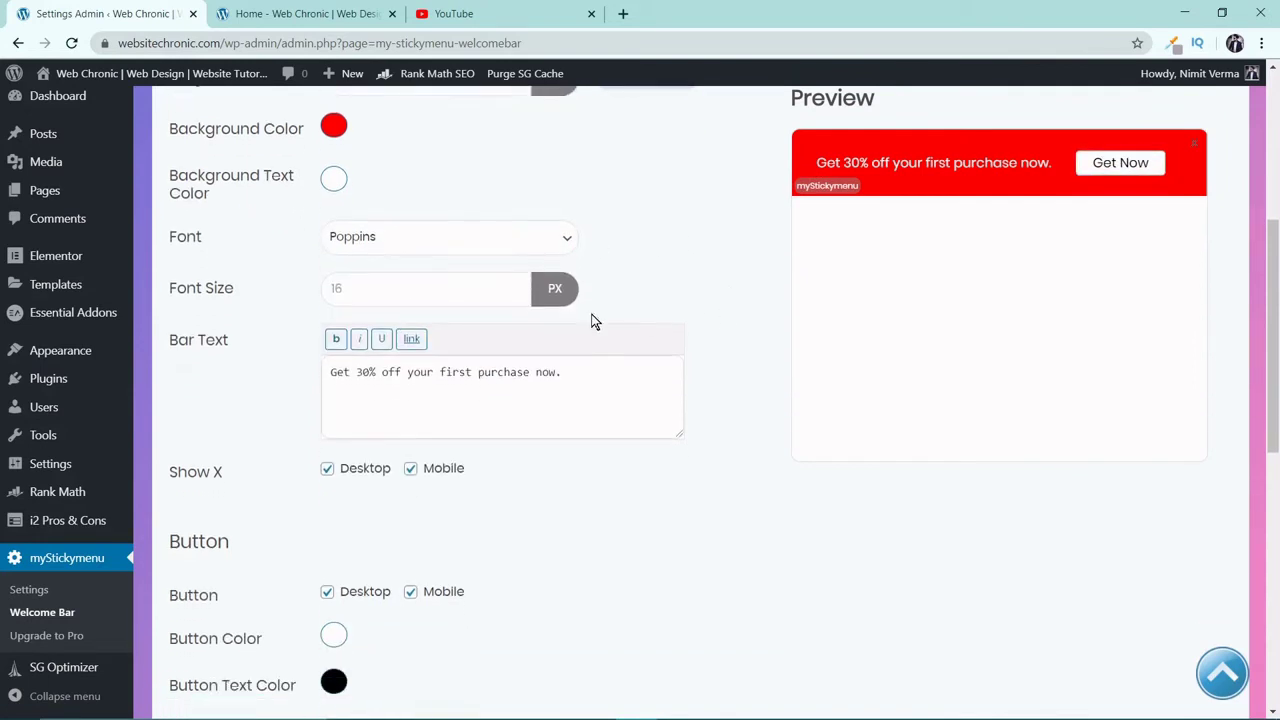
left_click_drag(577, 371, 314, 388)
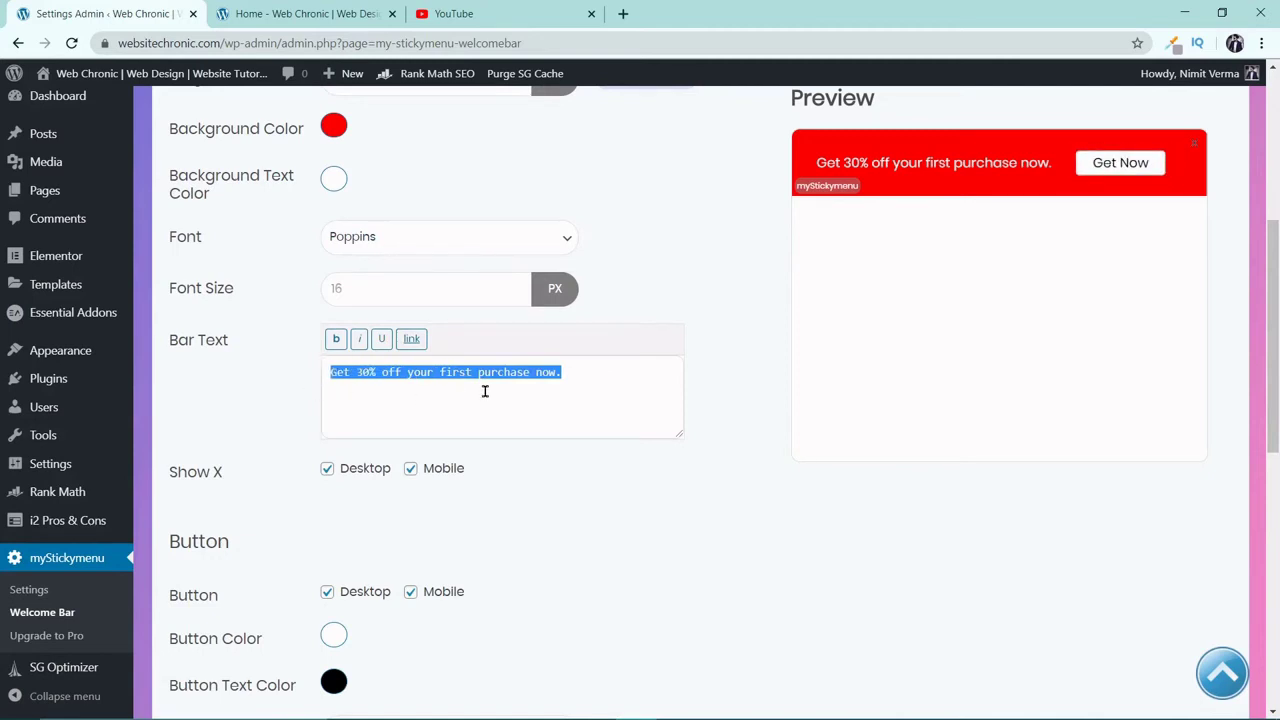
type("Le")
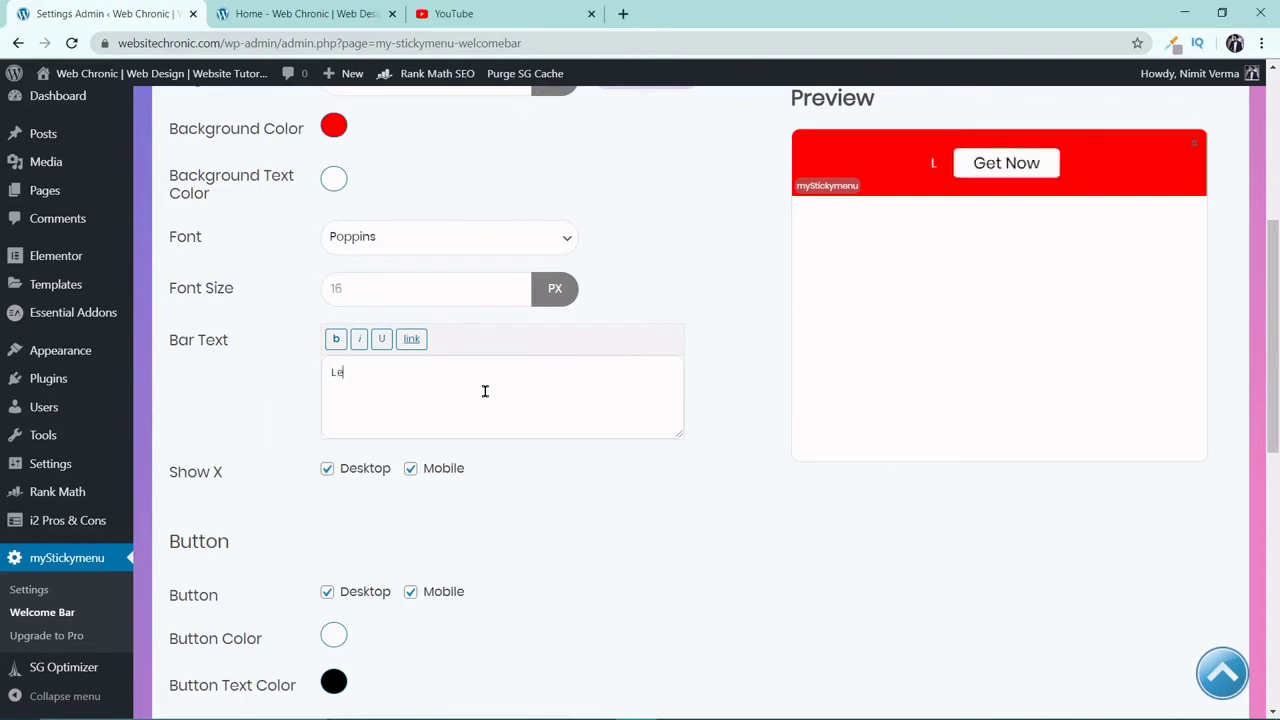
type("ts Connec")
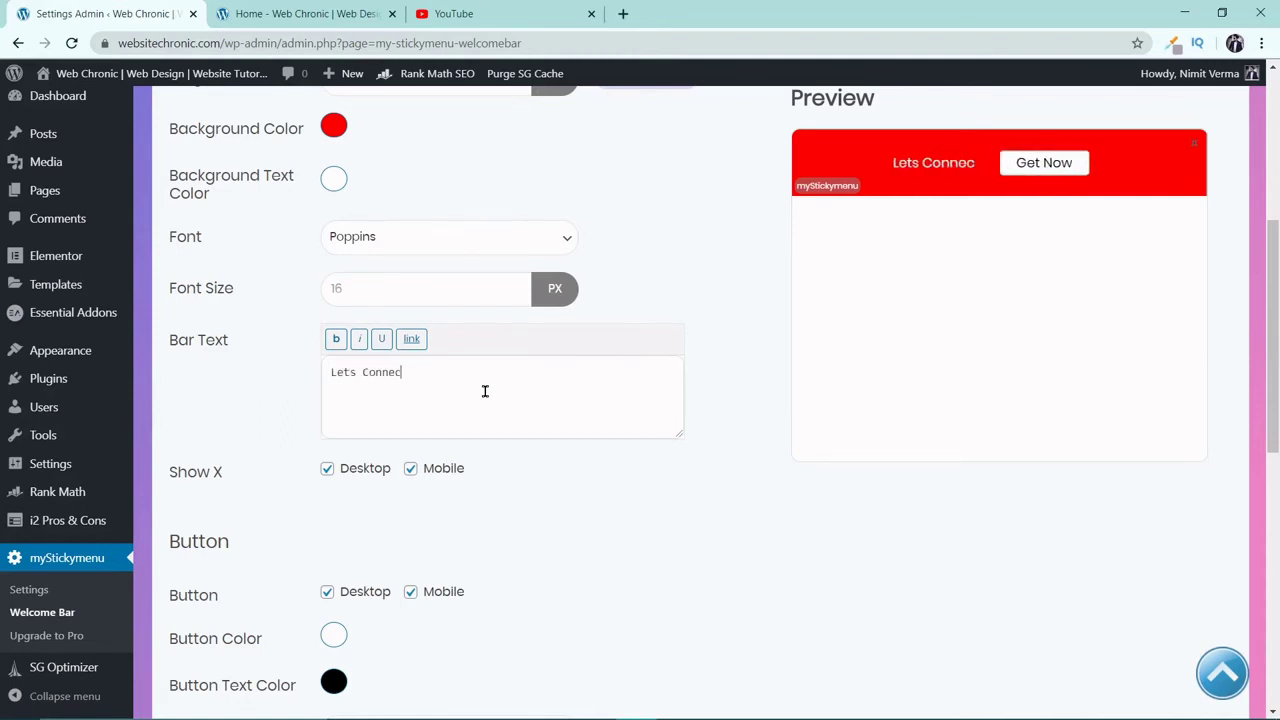
type("t On YouTube")
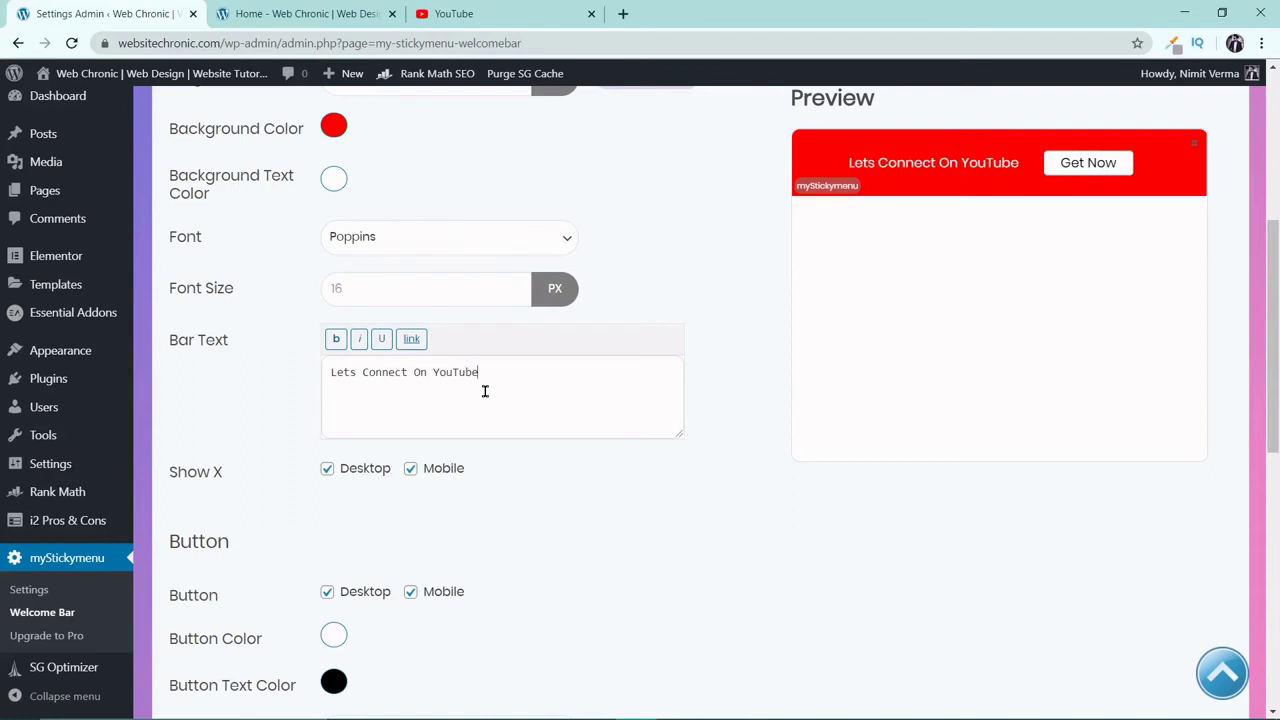
scroll(309, 440, "down", 2)
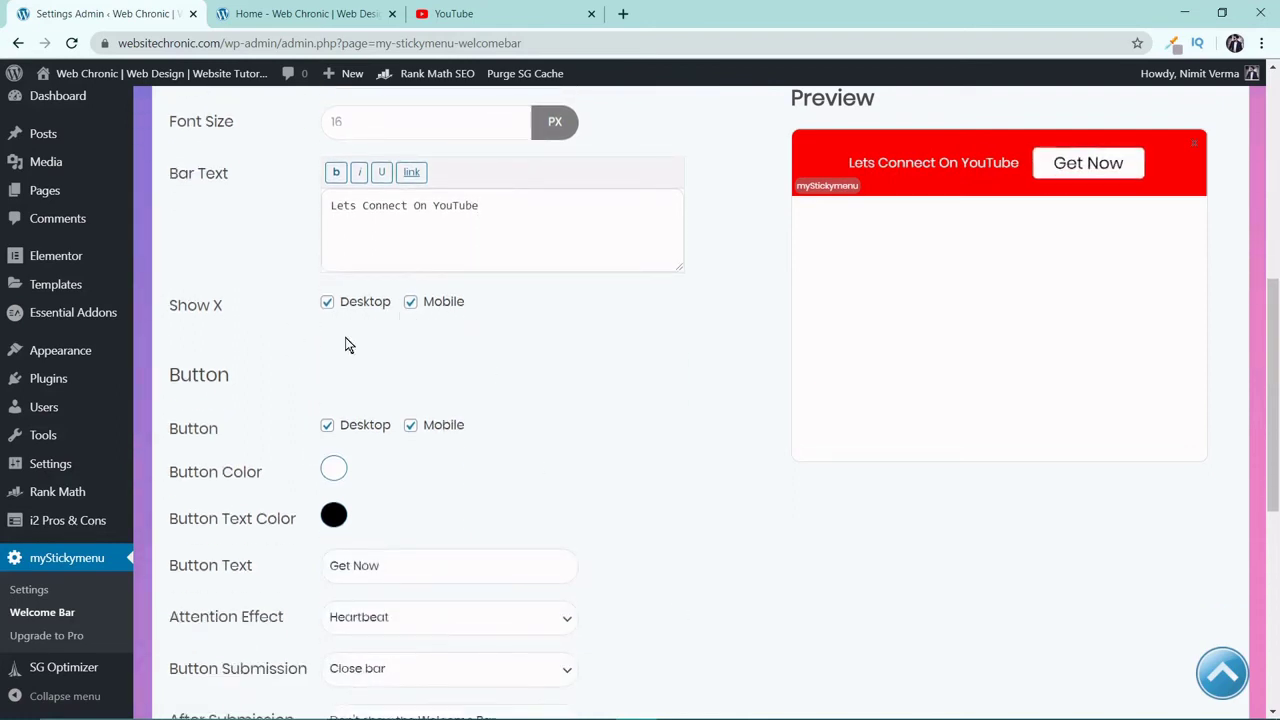
scroll(345, 340, "down", 2)
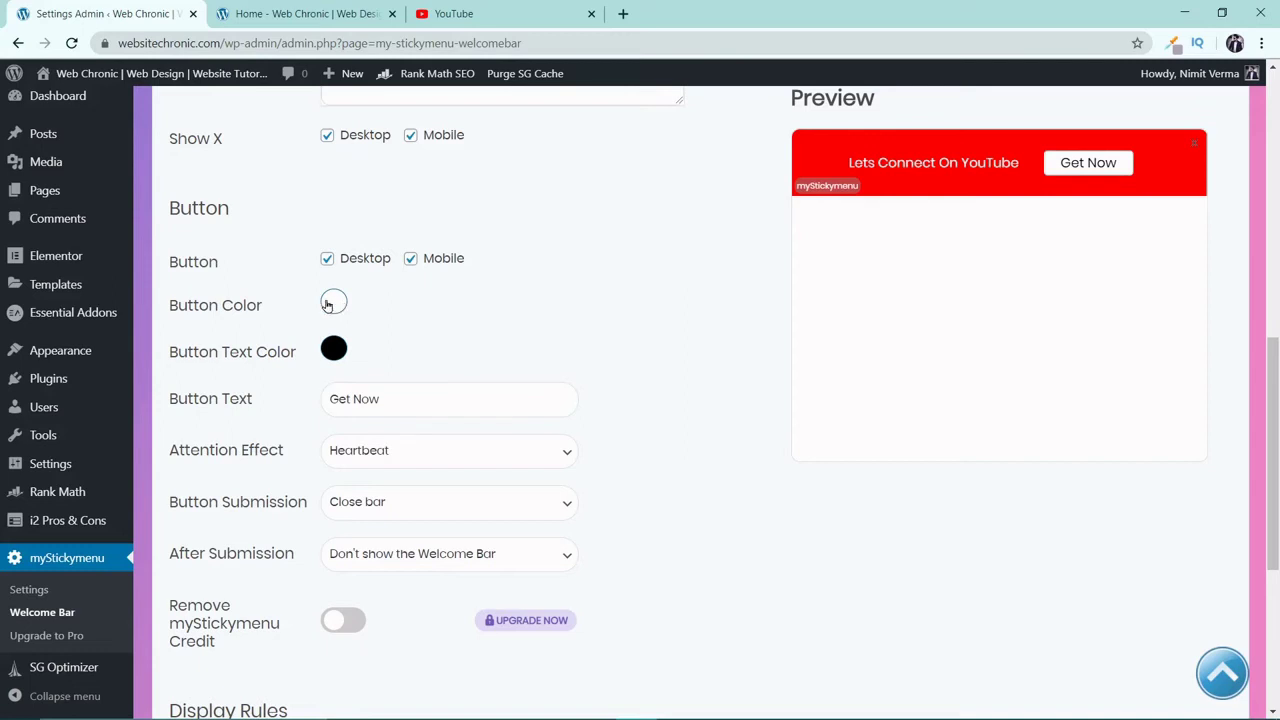
left_click(333, 350)
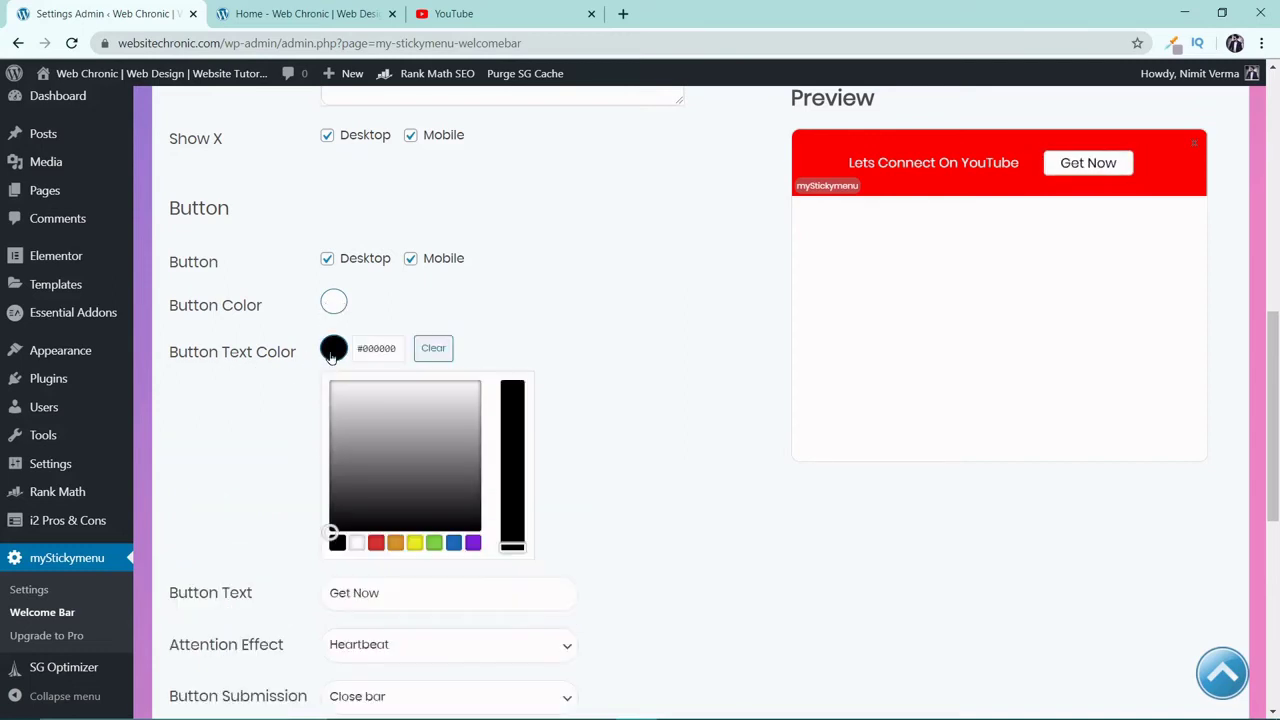
left_click(333, 350)
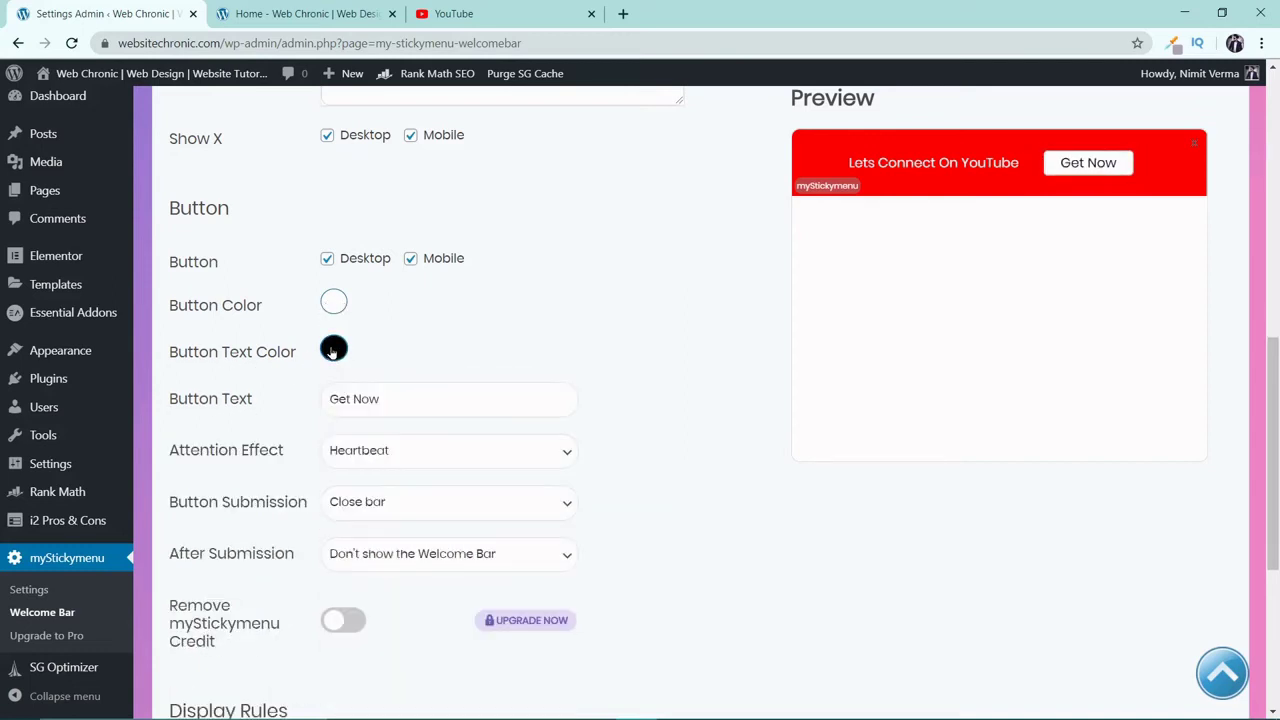
Change the Welcome Bar's button text to "SUBSCRIBE!"
scroll(420, 346, "down", 1)
left_click(421, 319)
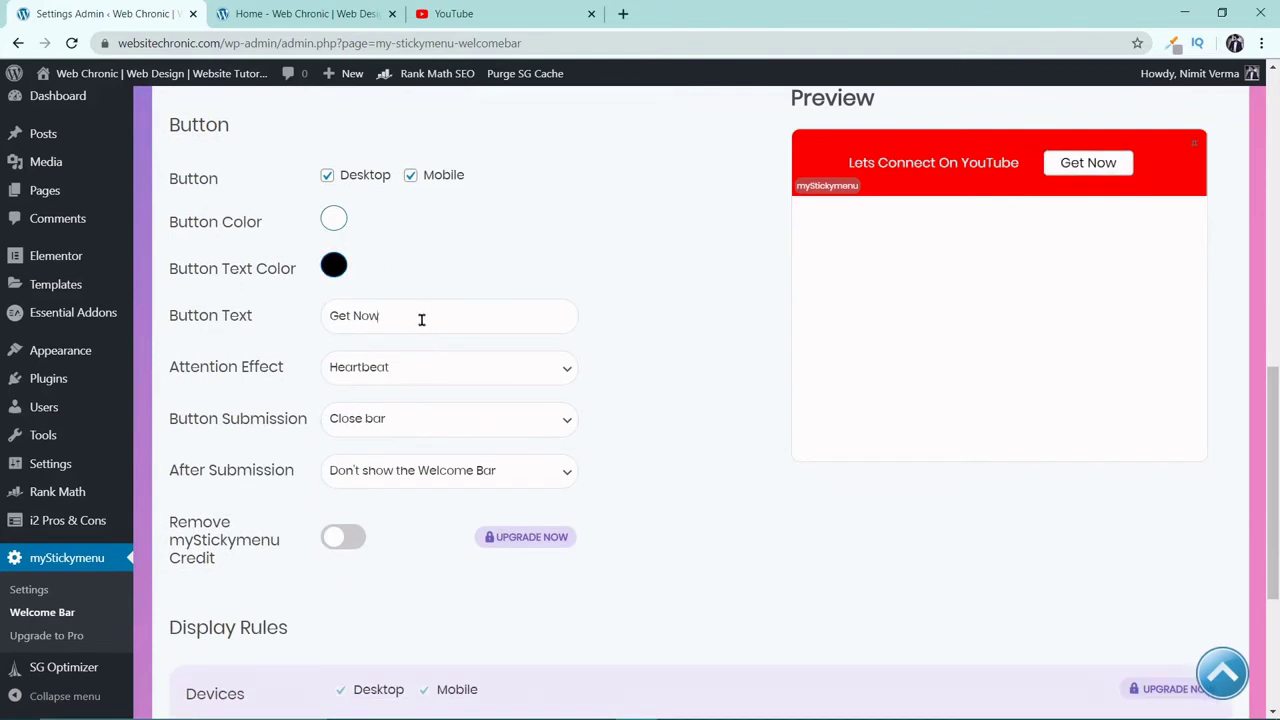
triple_click(421, 319)
type("S")
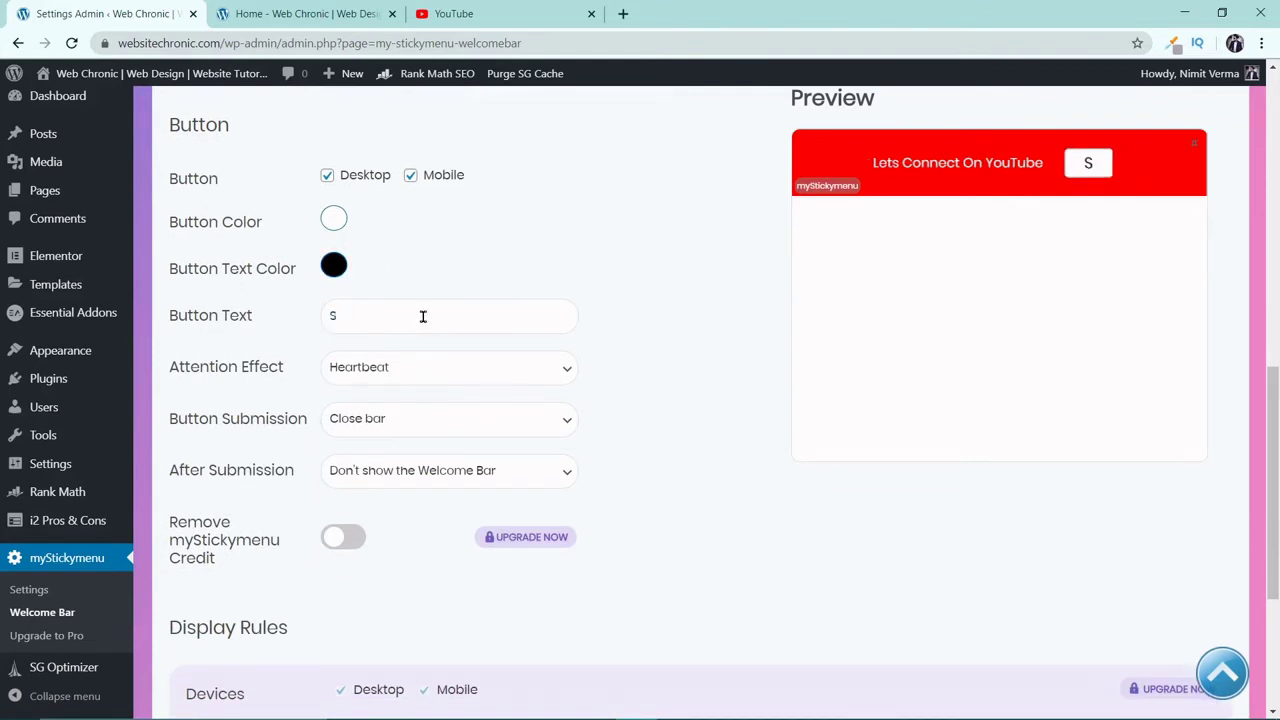
type("UB")
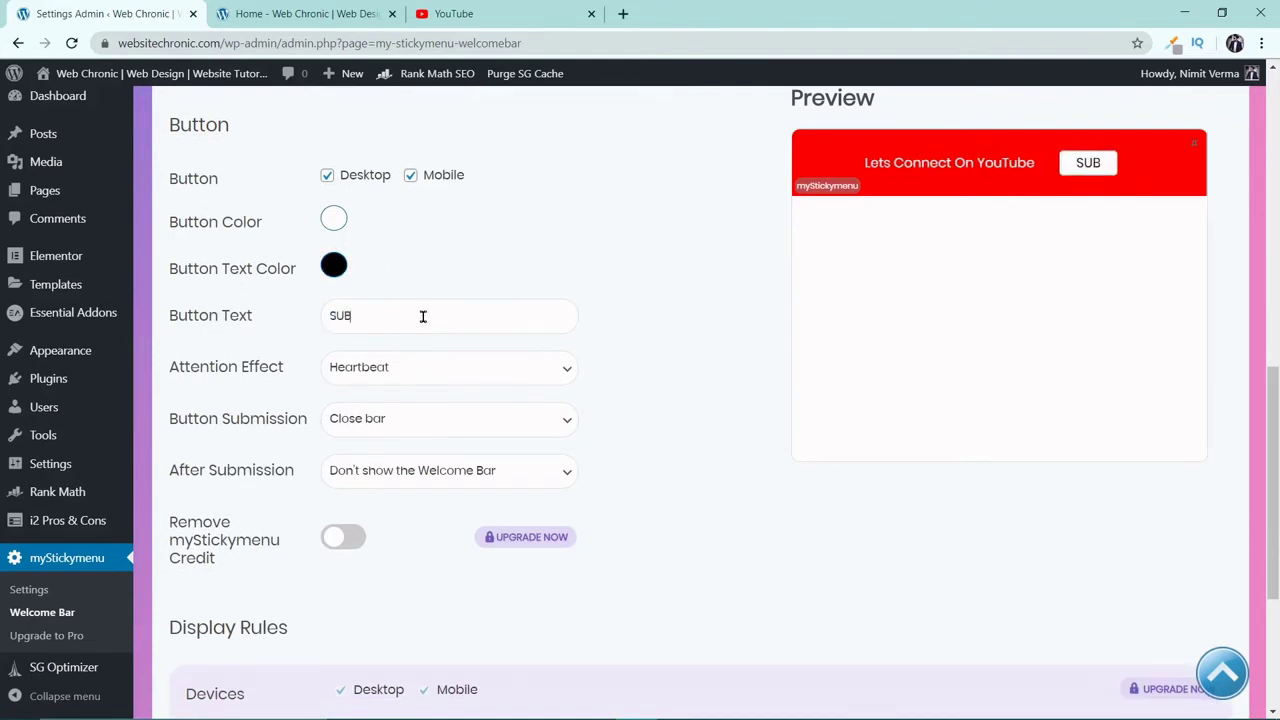
type("SCRIBE")
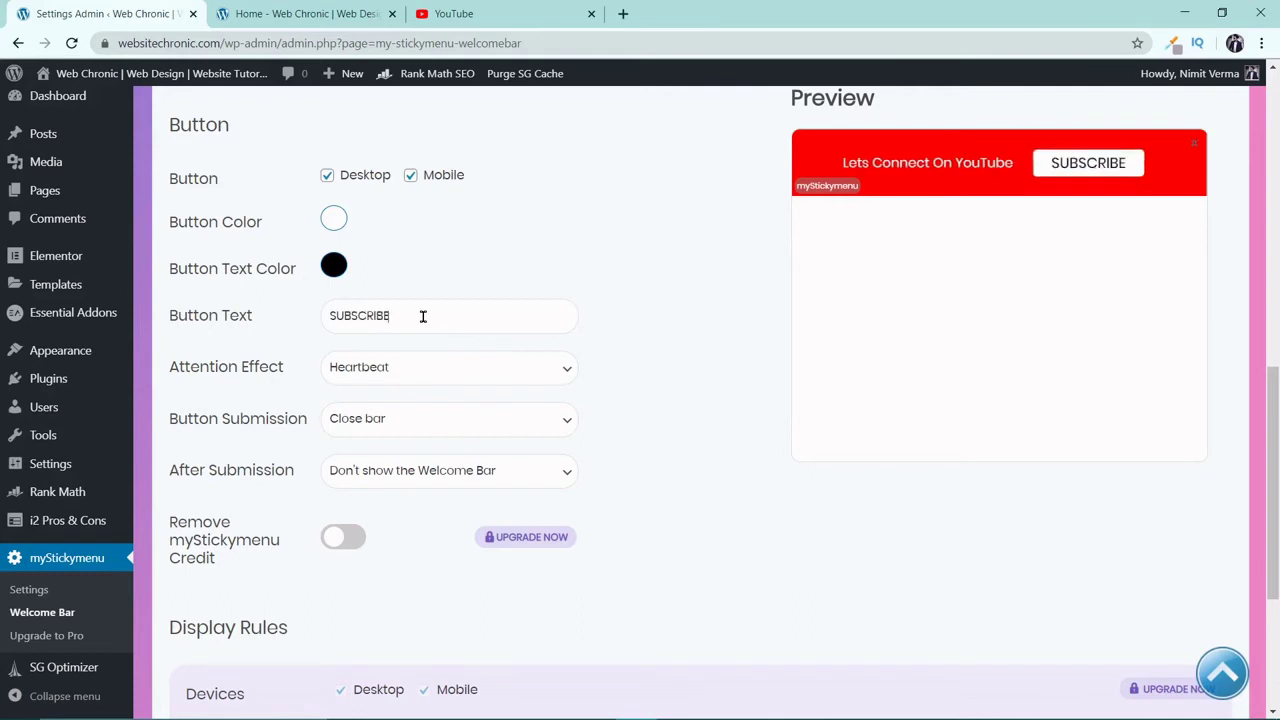
type("@)")
key("BackSpace")
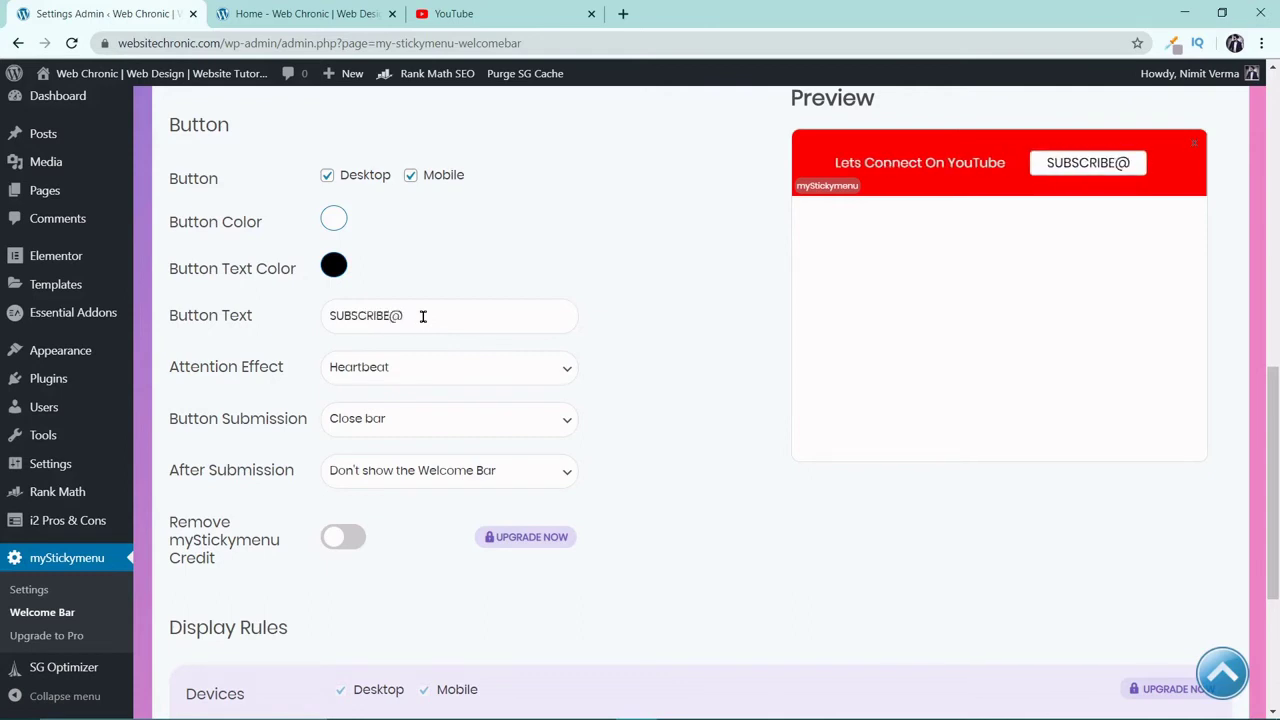
key("BackSpace")
type("!")
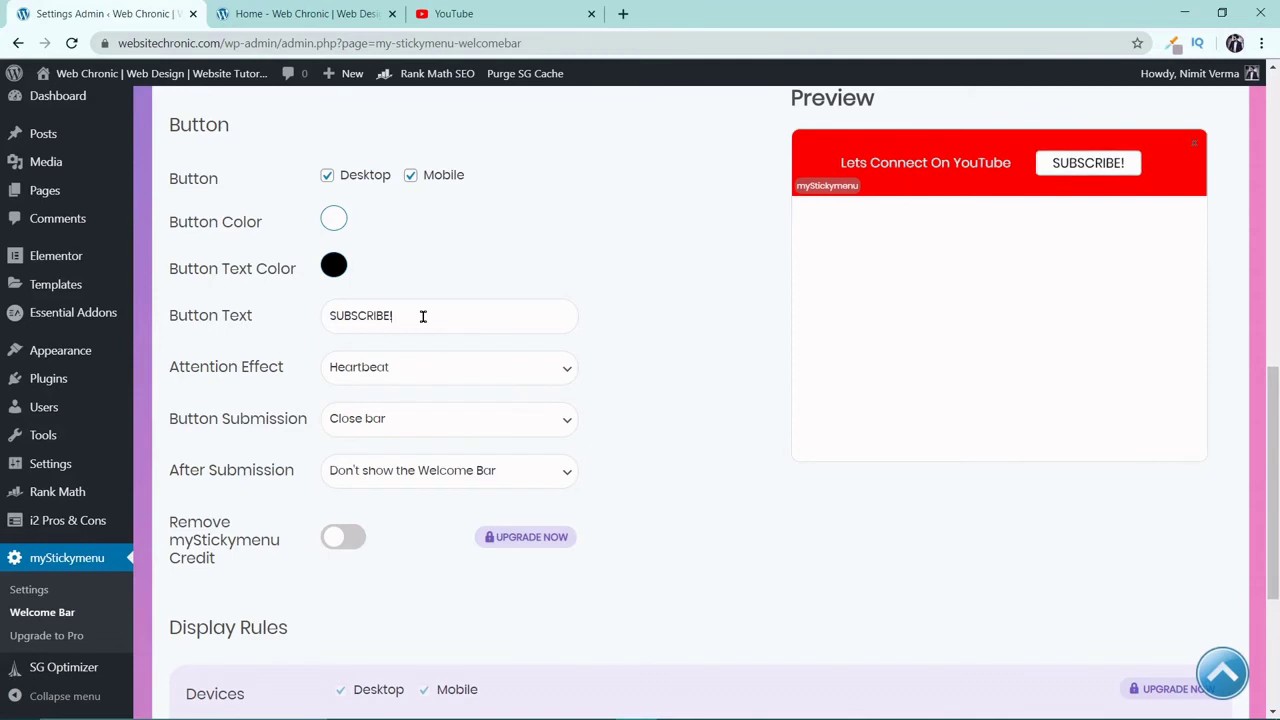
Try the None, Flash, Shake and Swing attention effects on the Welcome Bar's button, ending on Heartbeat
scroll(257, 279, "down", 1)
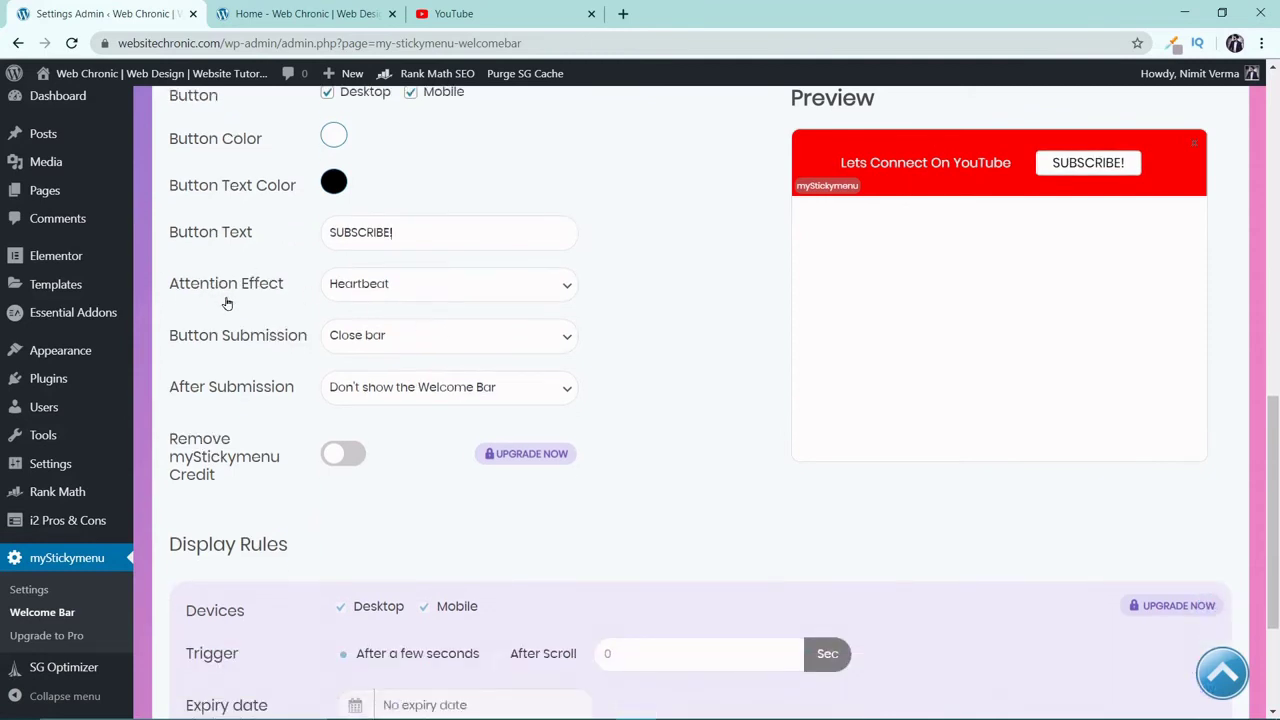
left_click(440, 287)
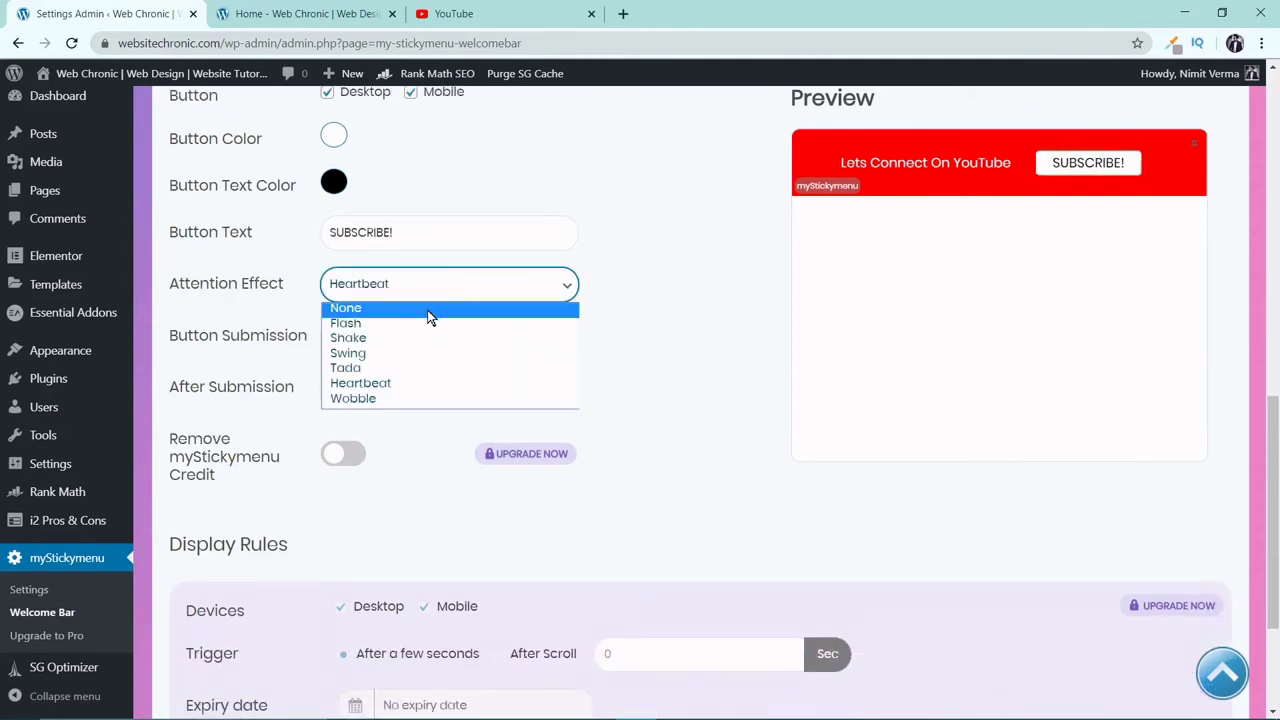
left_click(428, 310)
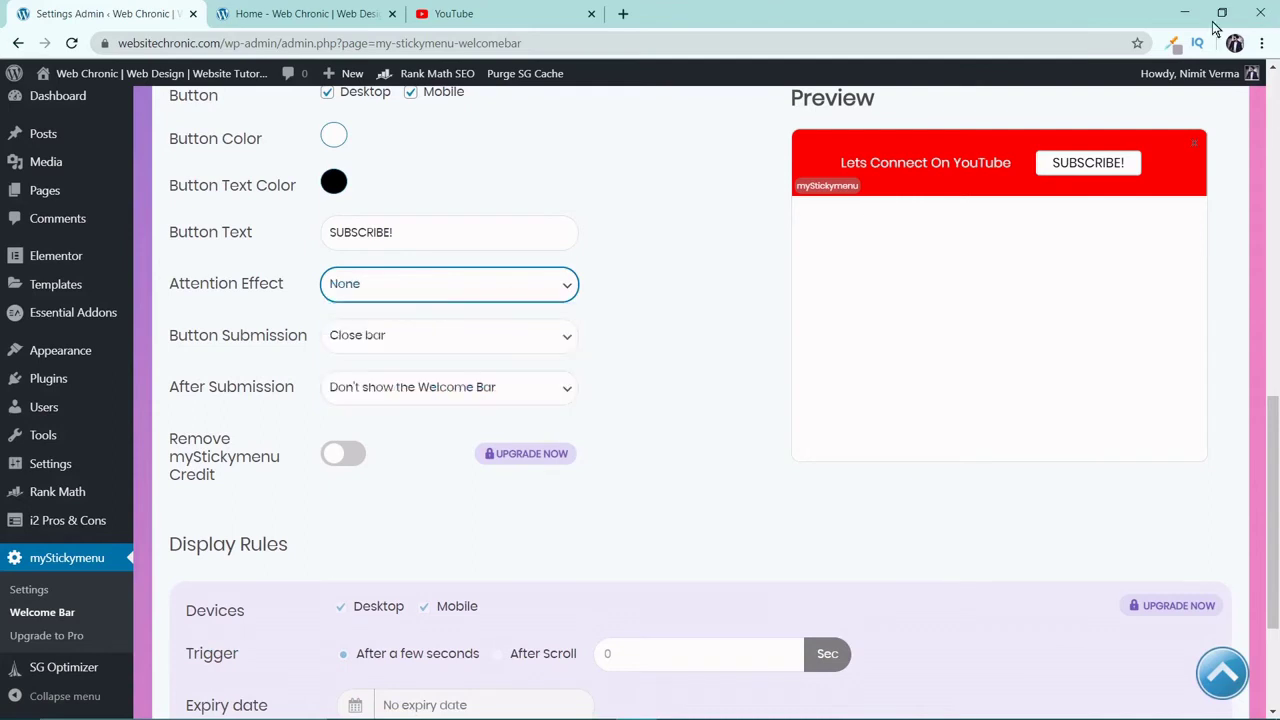
left_click(540, 283)
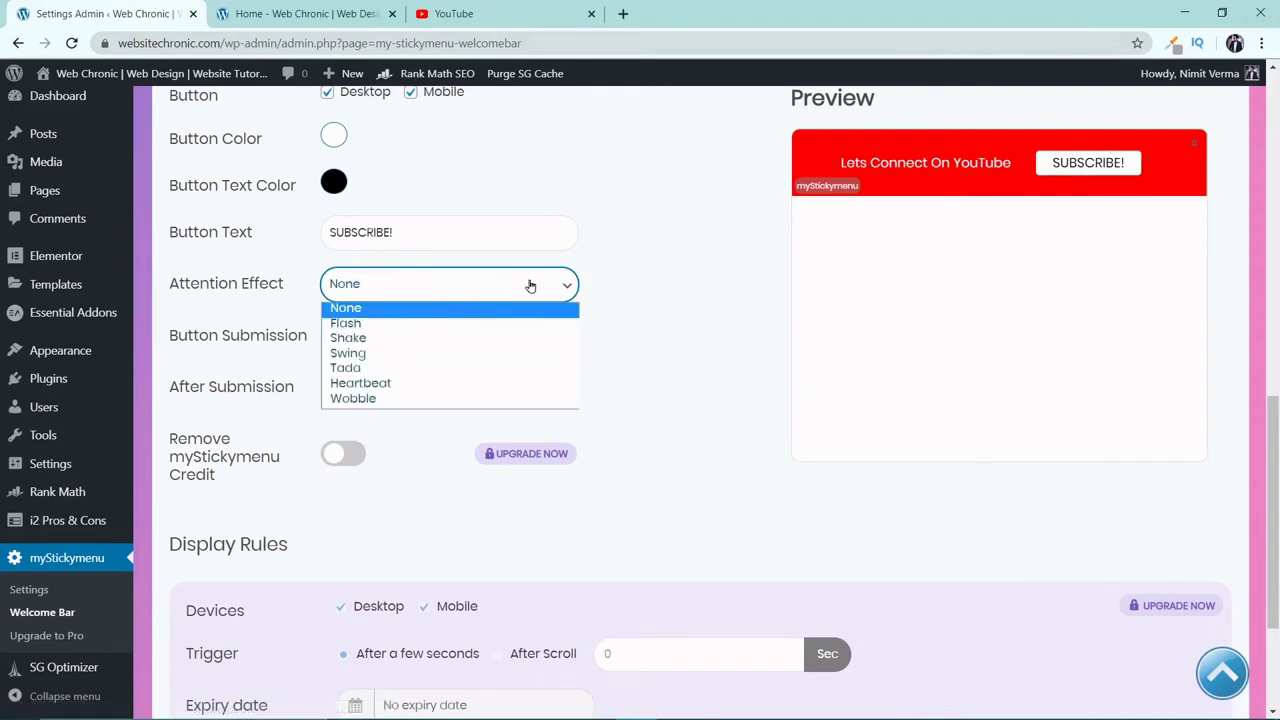
left_click(447, 325)
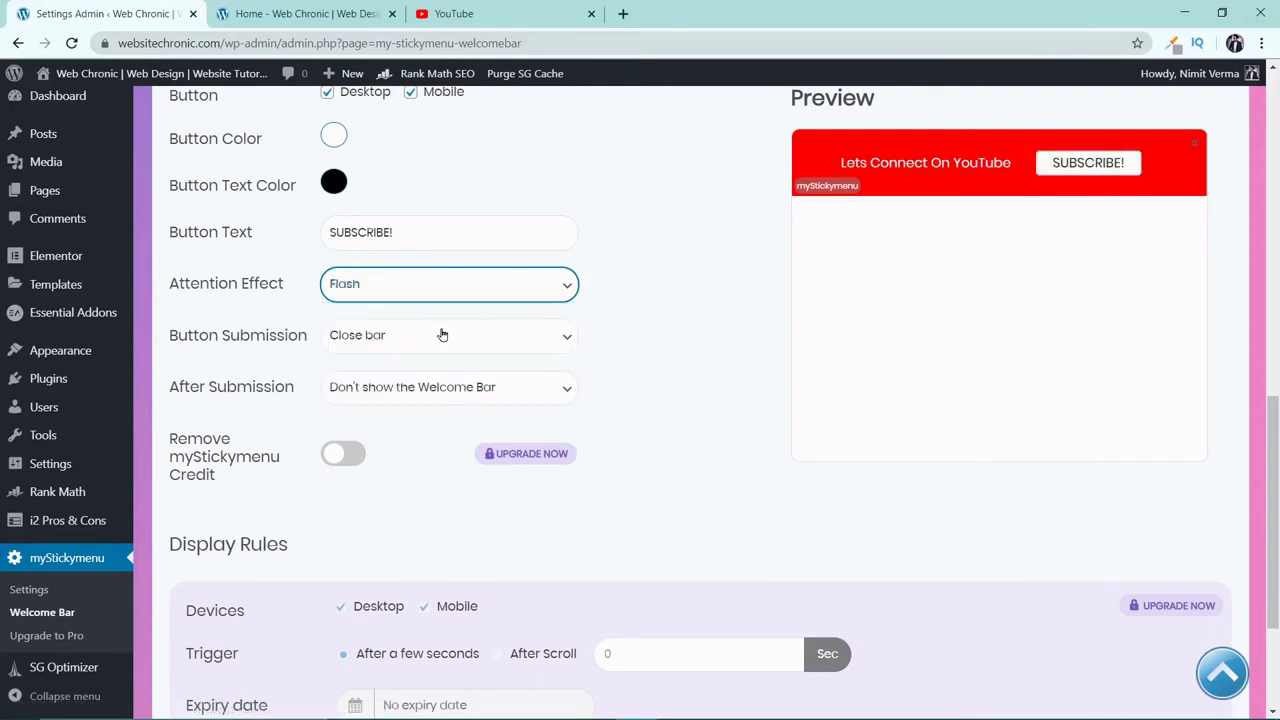
left_click(417, 296)
left_click(392, 342)
left_click(443, 289)
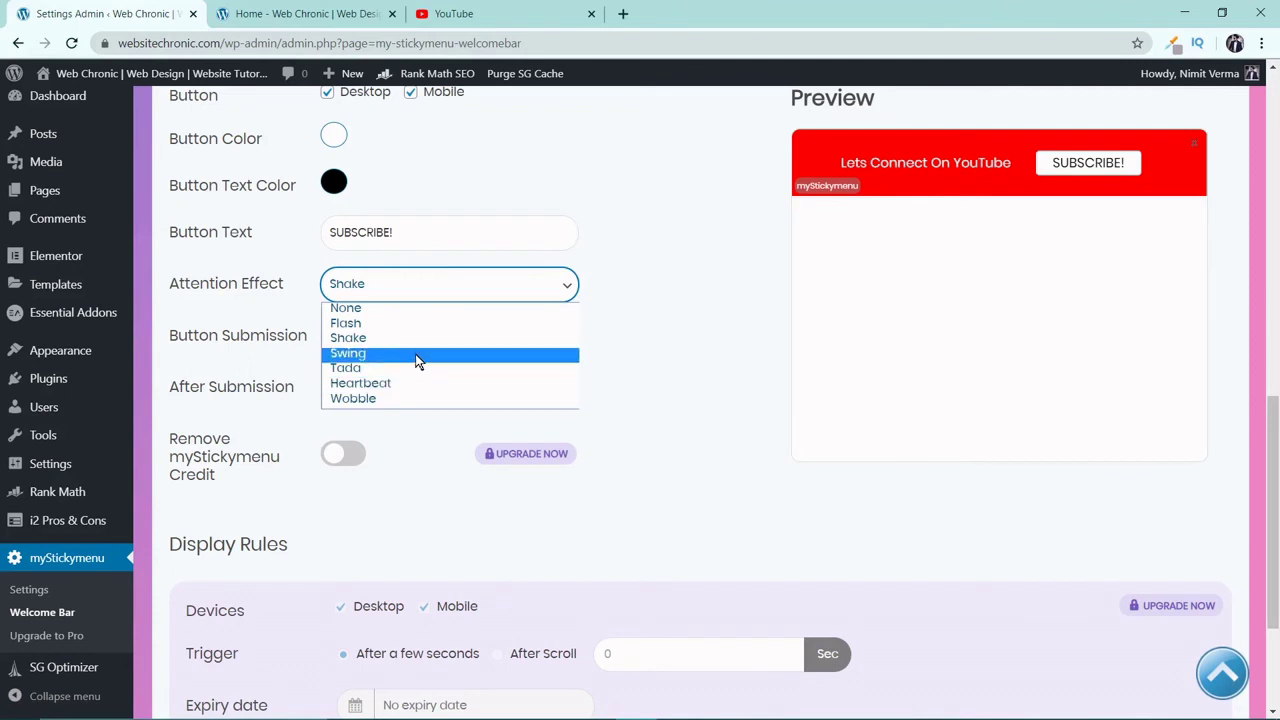
left_click(415, 355)
left_click(454, 292)
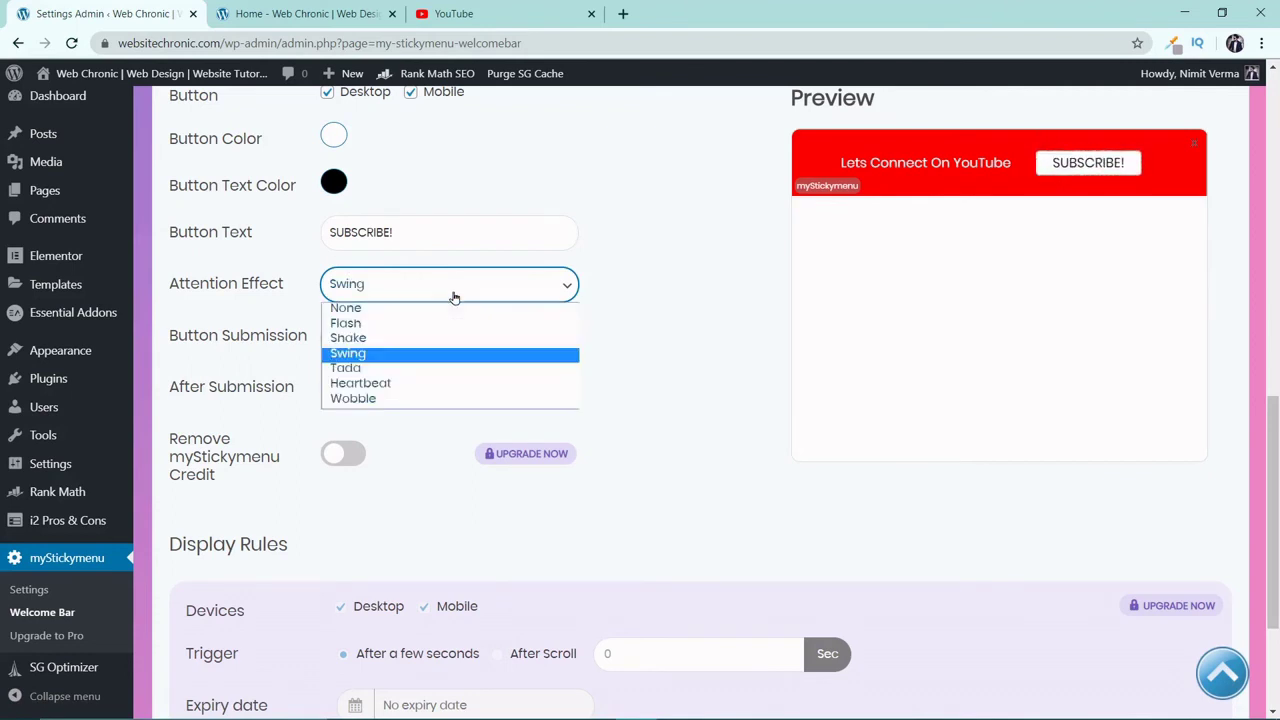
left_click(420, 383)
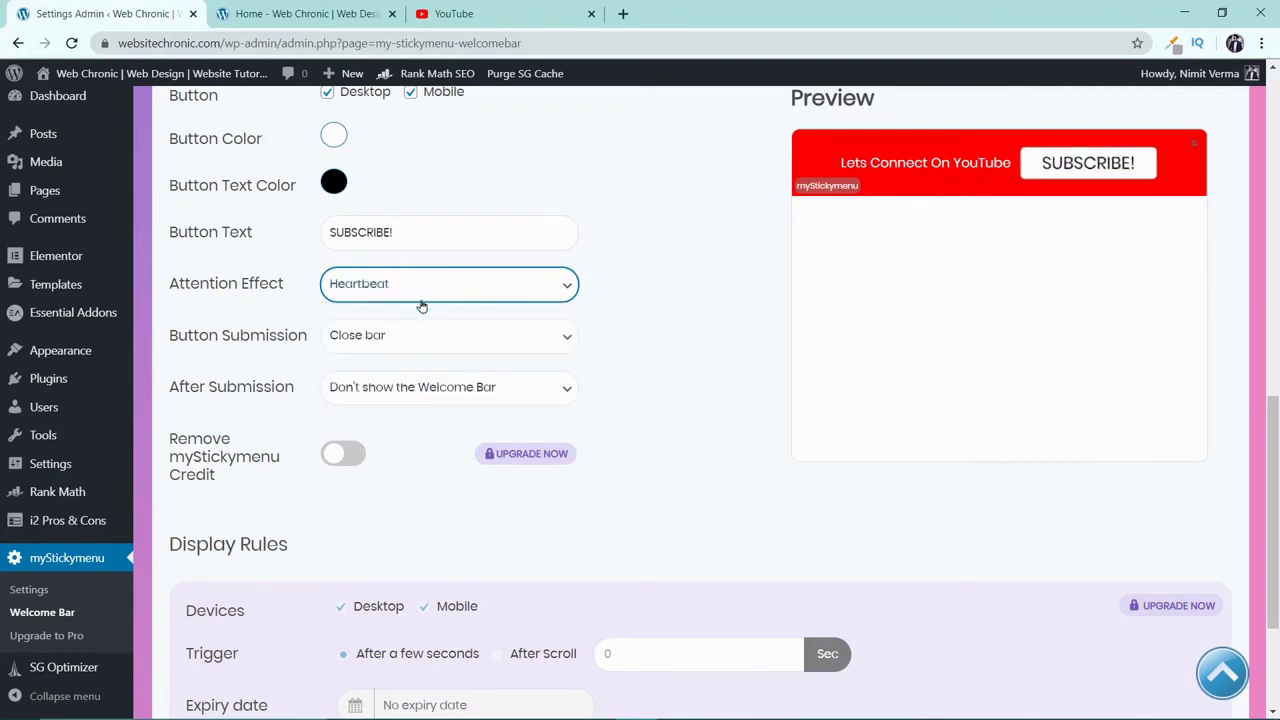
Set the Welcome Bar's button submission action to Redirect to URL
scroll(252, 291, "down", 1)
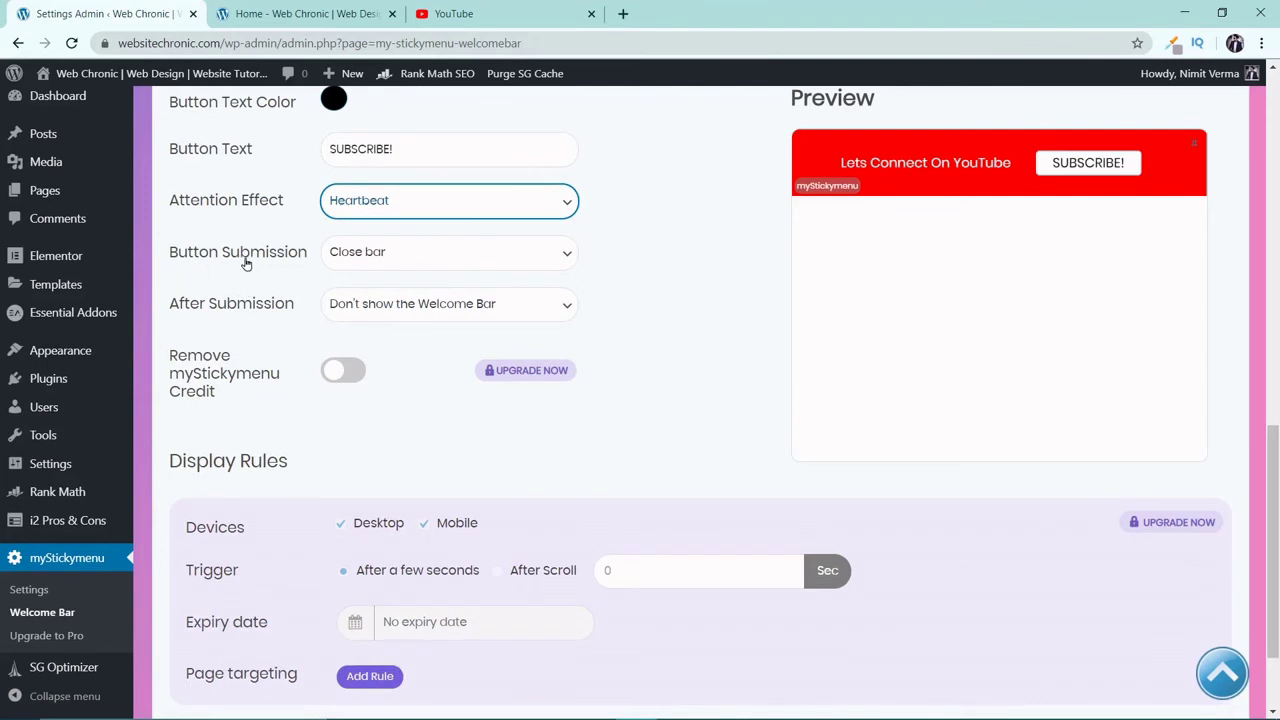
left_click(405, 262)
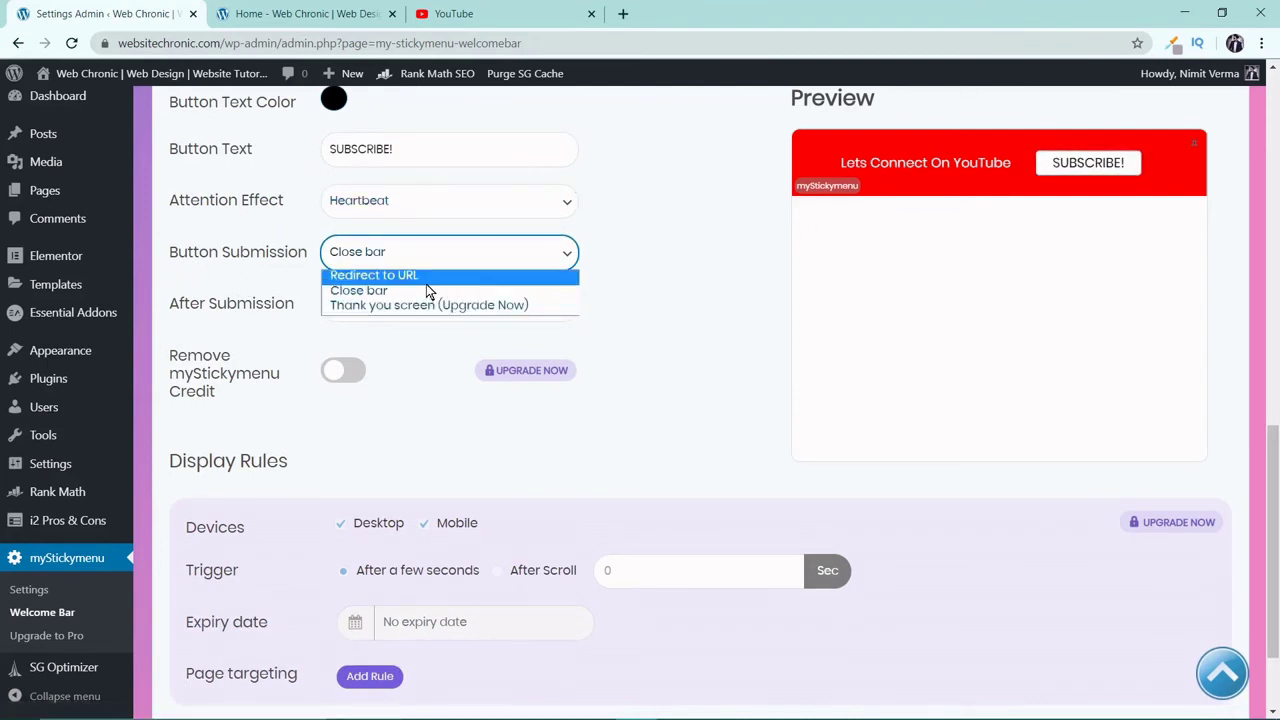
left_click(458, 275)
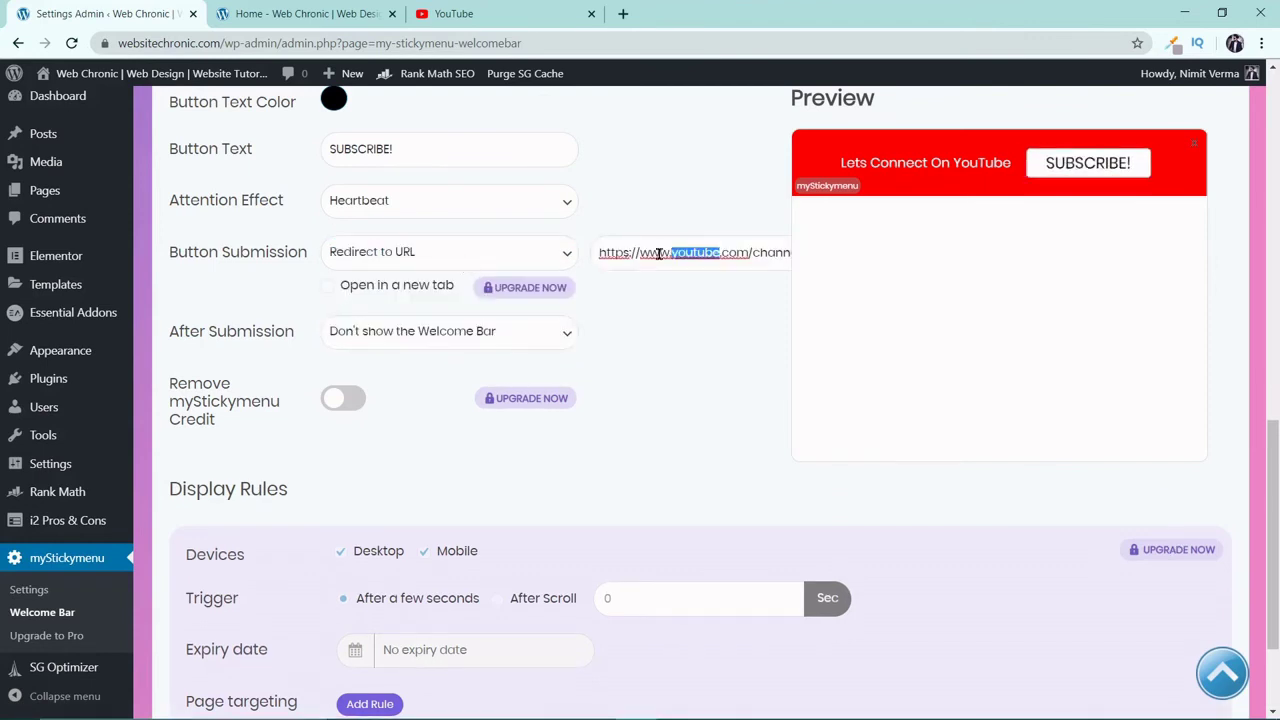
On YouTube, search for "WEB CHRONIC", open the Web Chronic channel and copy its page address
left_click(454, 13)
left_click(366, 80)
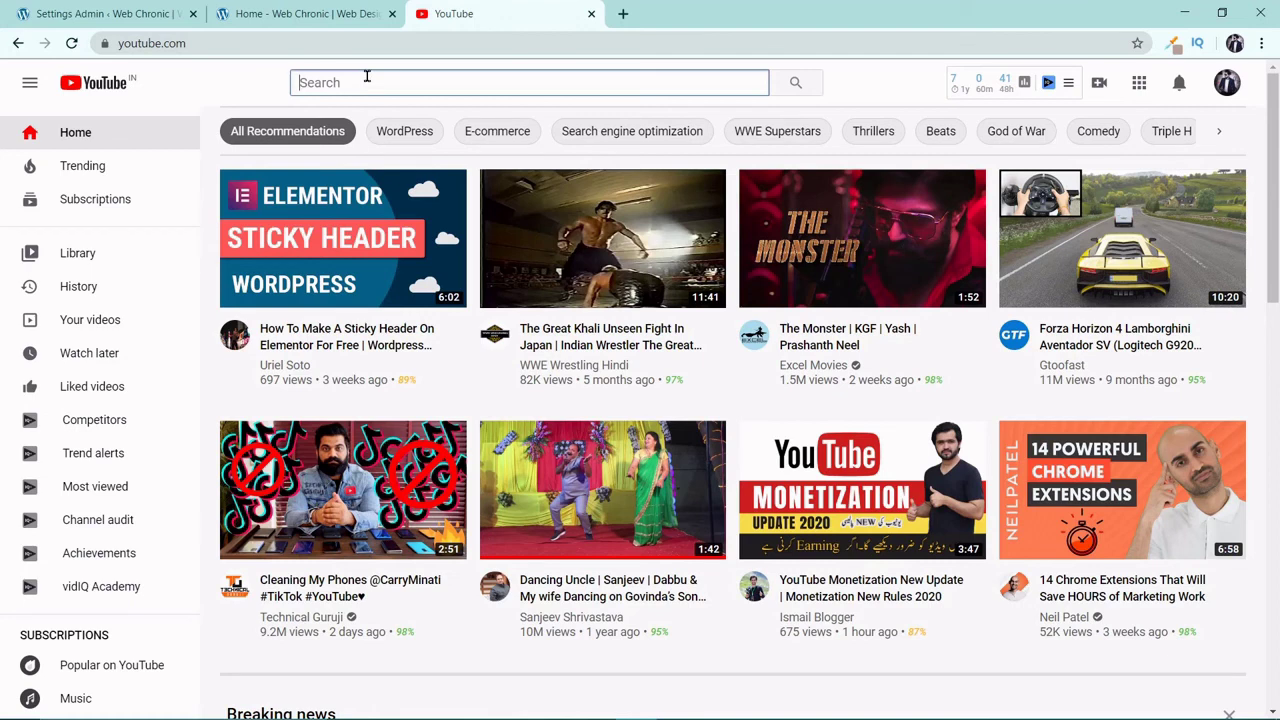
type("WEB CHRONIC")
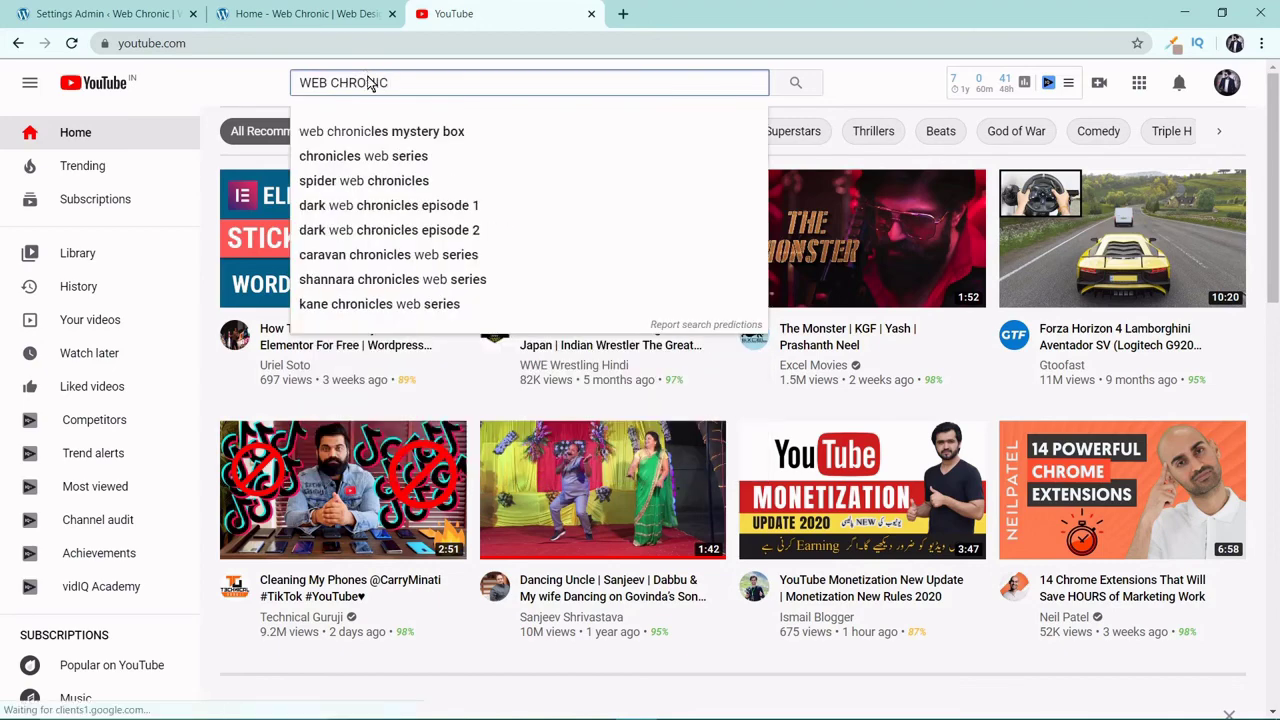
key("Return")
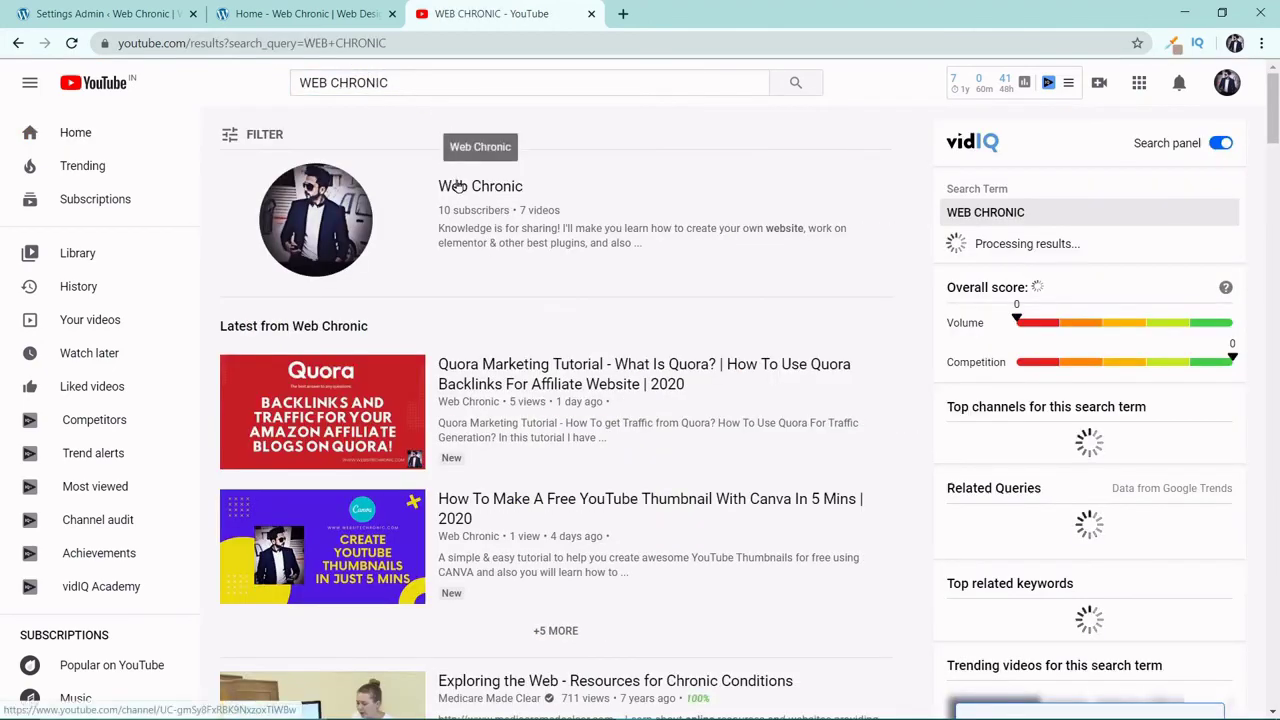
left_click(480, 186)
left_click(300, 43)
right_click(300, 43)
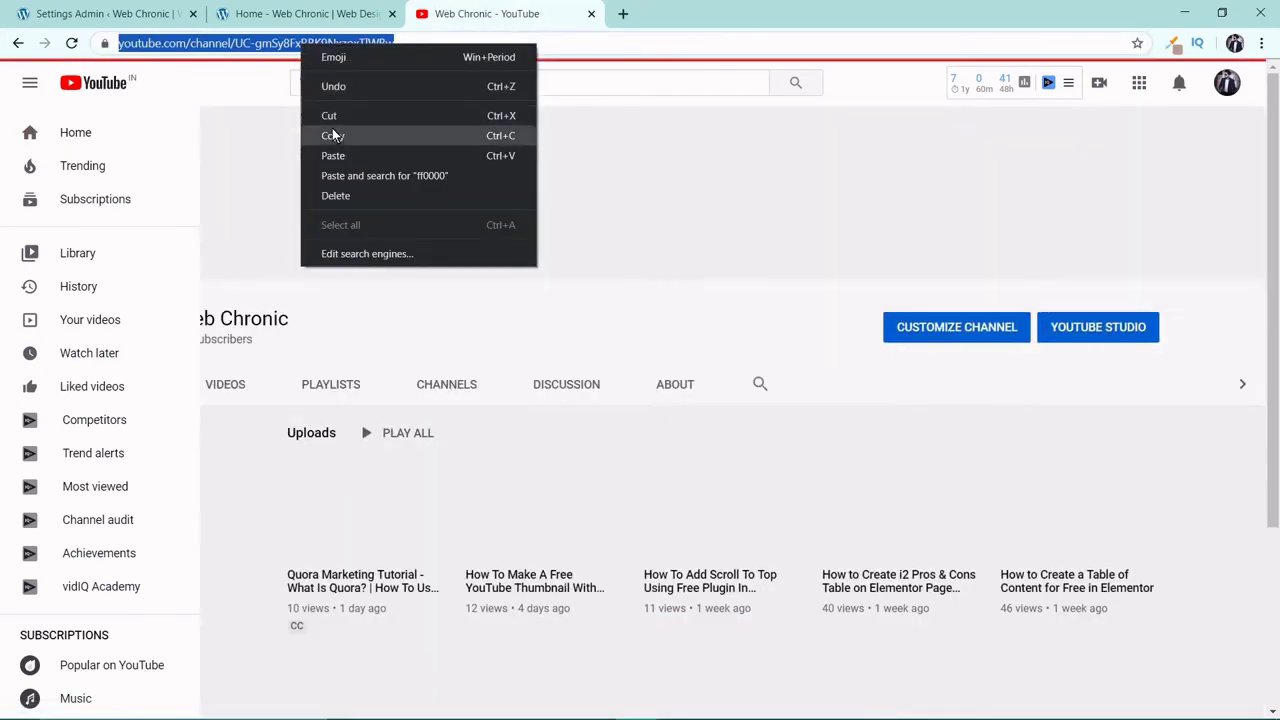
left_click(334, 131)
Back in the myStickymenu settings, replace the button's redirect address with the copied YouTube channel URL
left_click(302, 13)
left_click(137, 13)
left_click(649, 257)
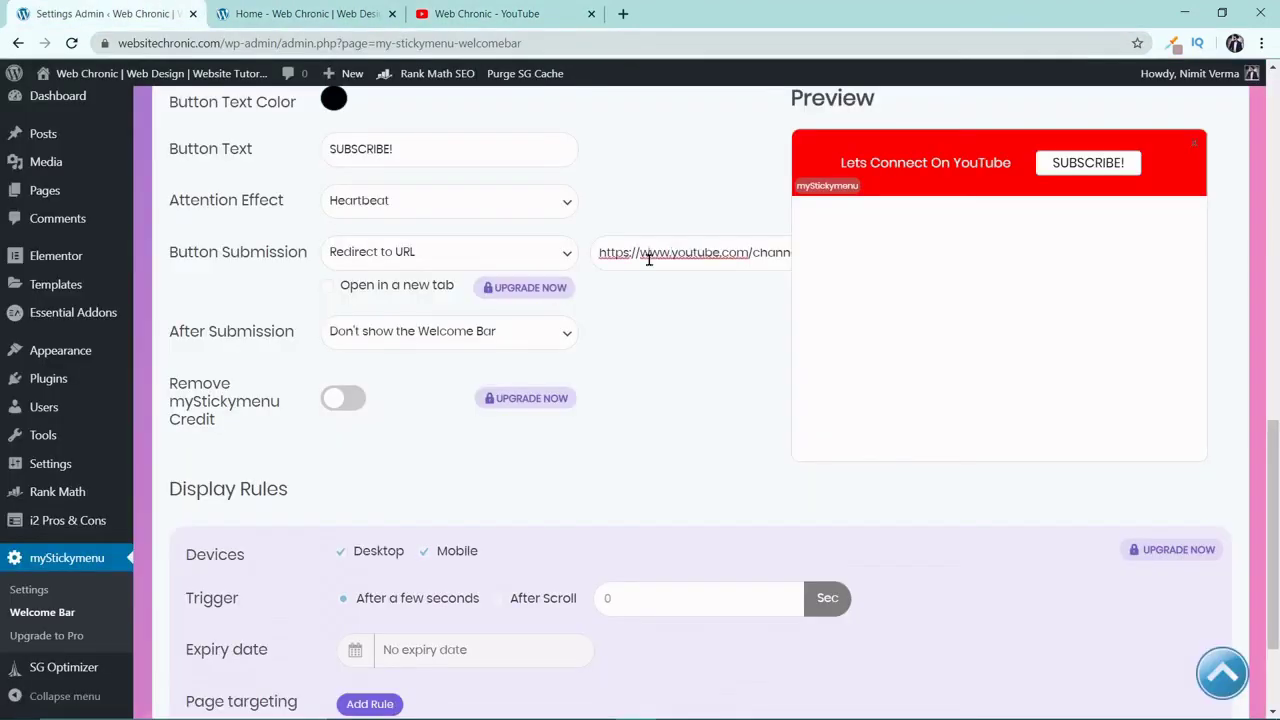
triple_click(649, 257)
key("ctrl+v")
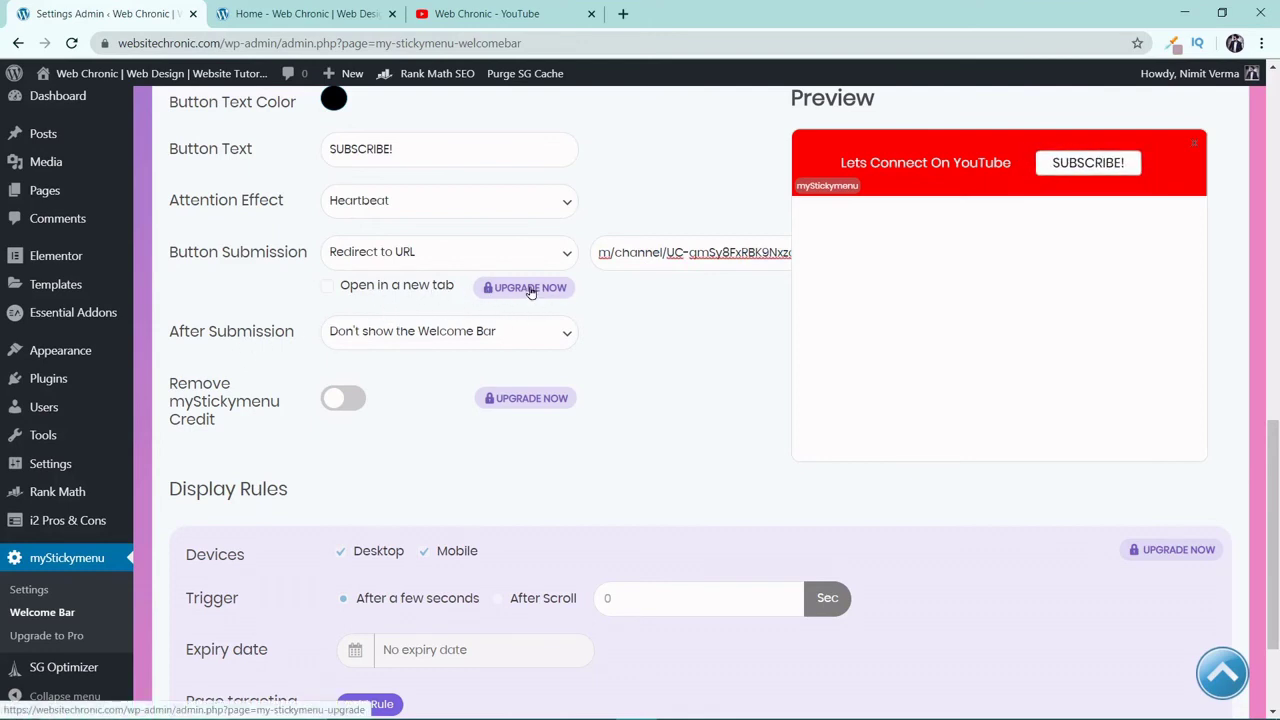
Set After Submission to "Show the Welcome Bar in the next visit" and save the Welcome Bar settings
scroll(412, 296, "down", 1)
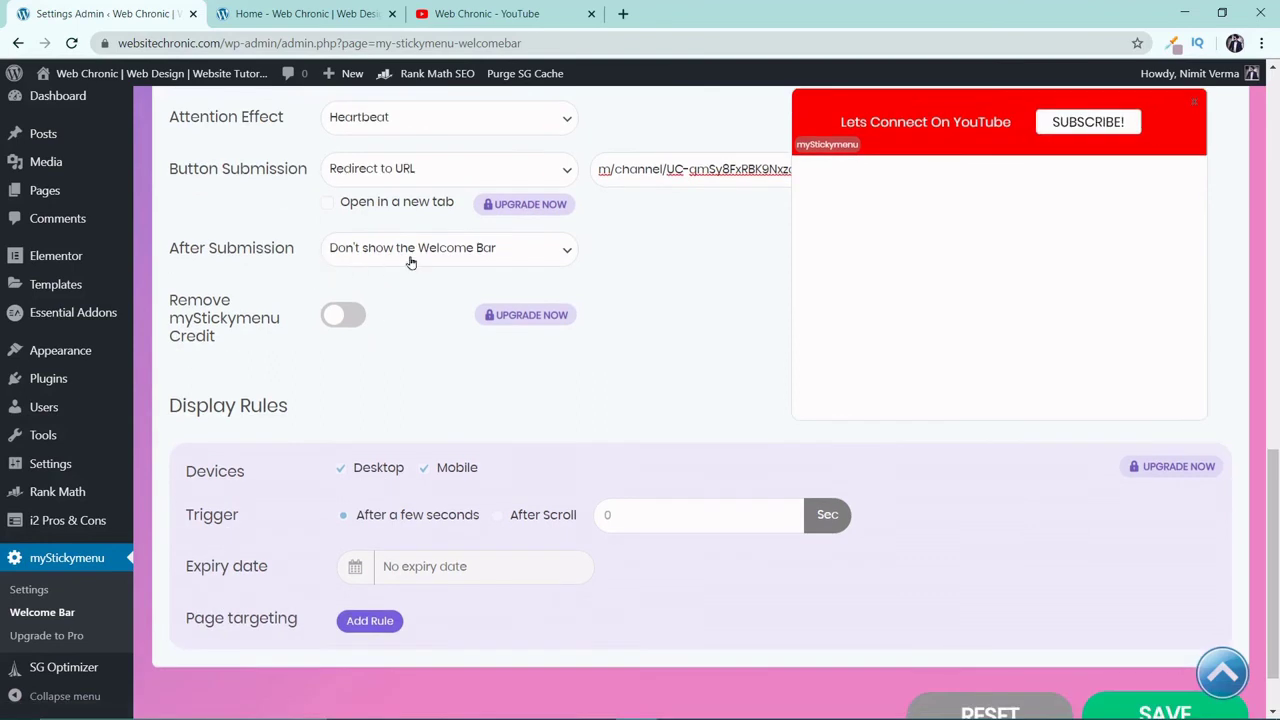
left_click(494, 249)
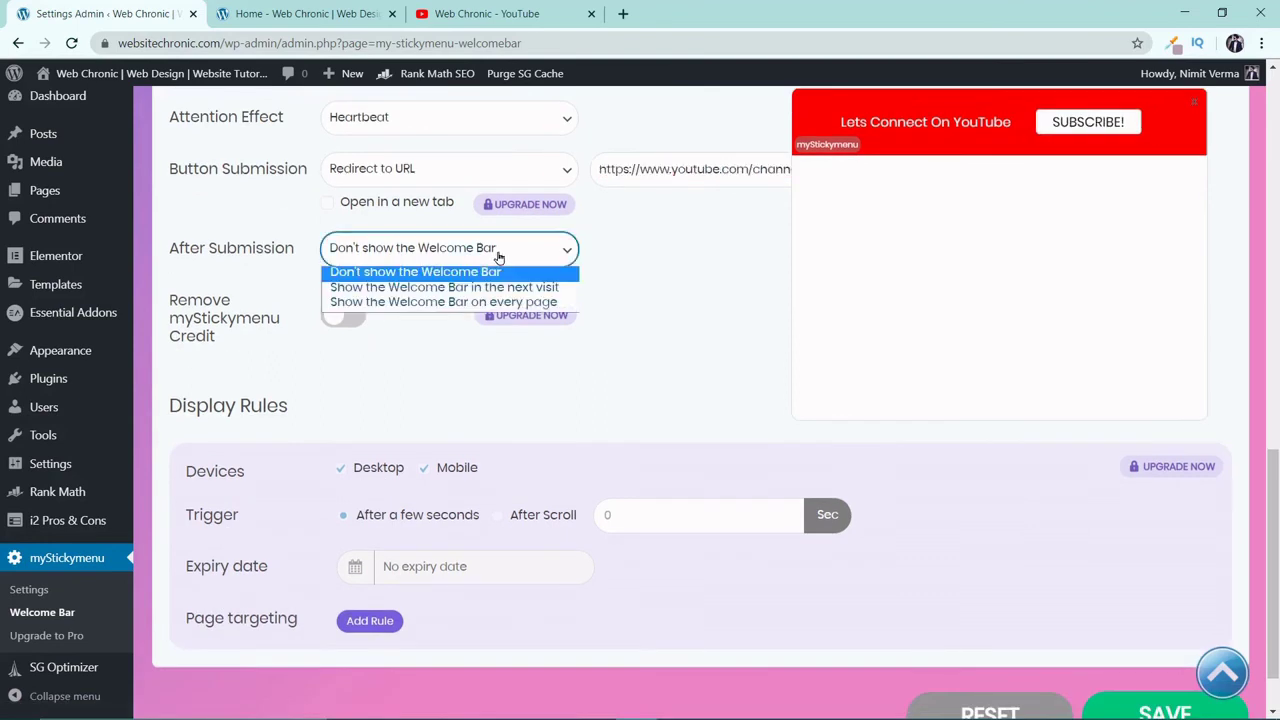
left_click(540, 287)
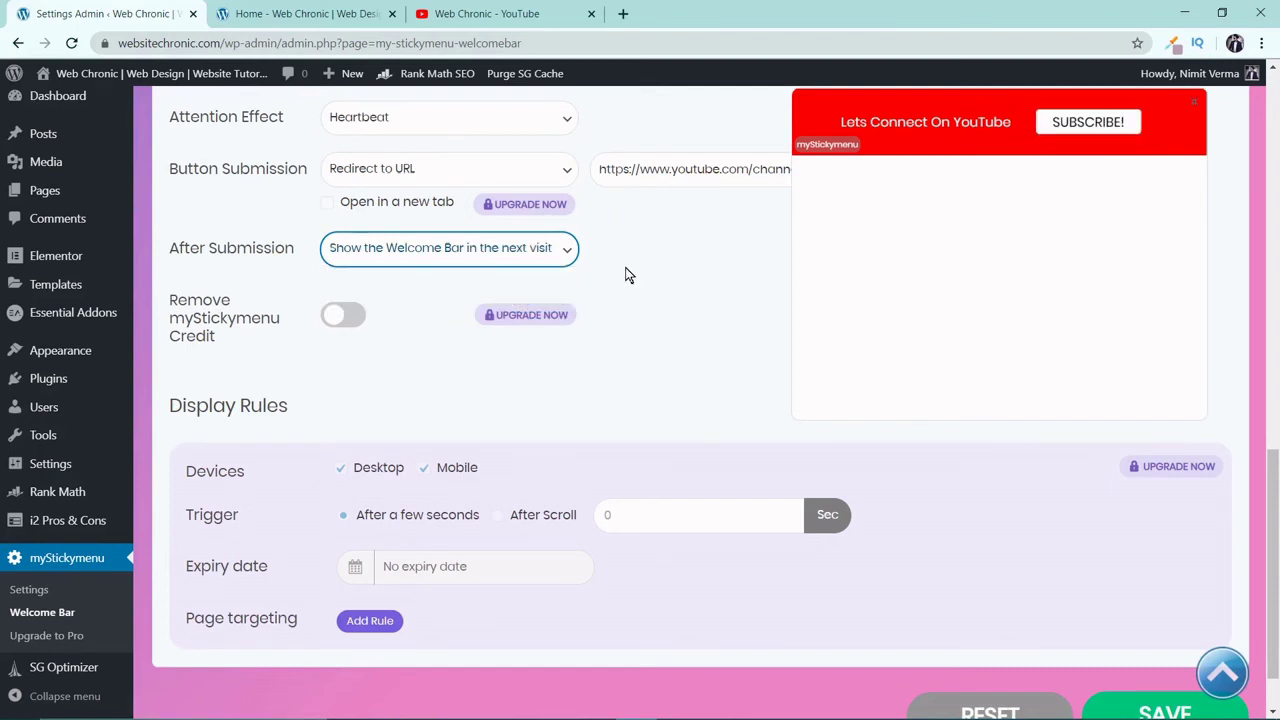
scroll(629, 273, "down", 1)
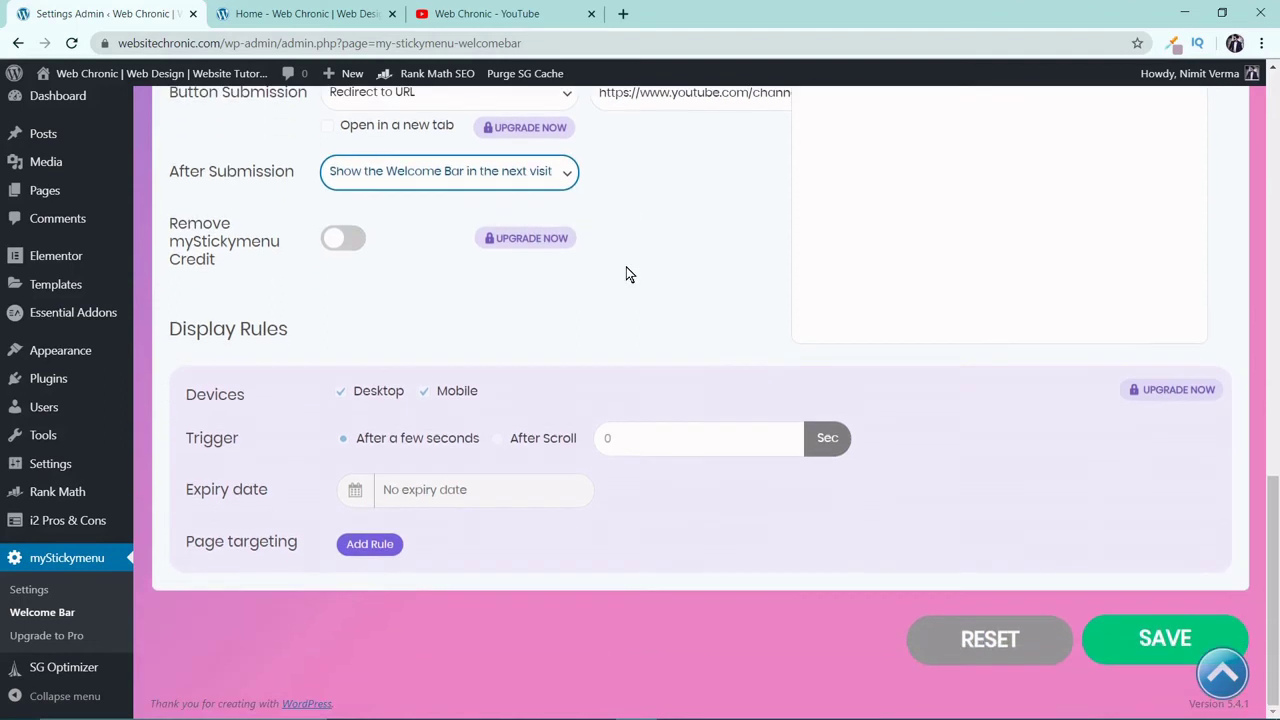
left_click(1135, 638)
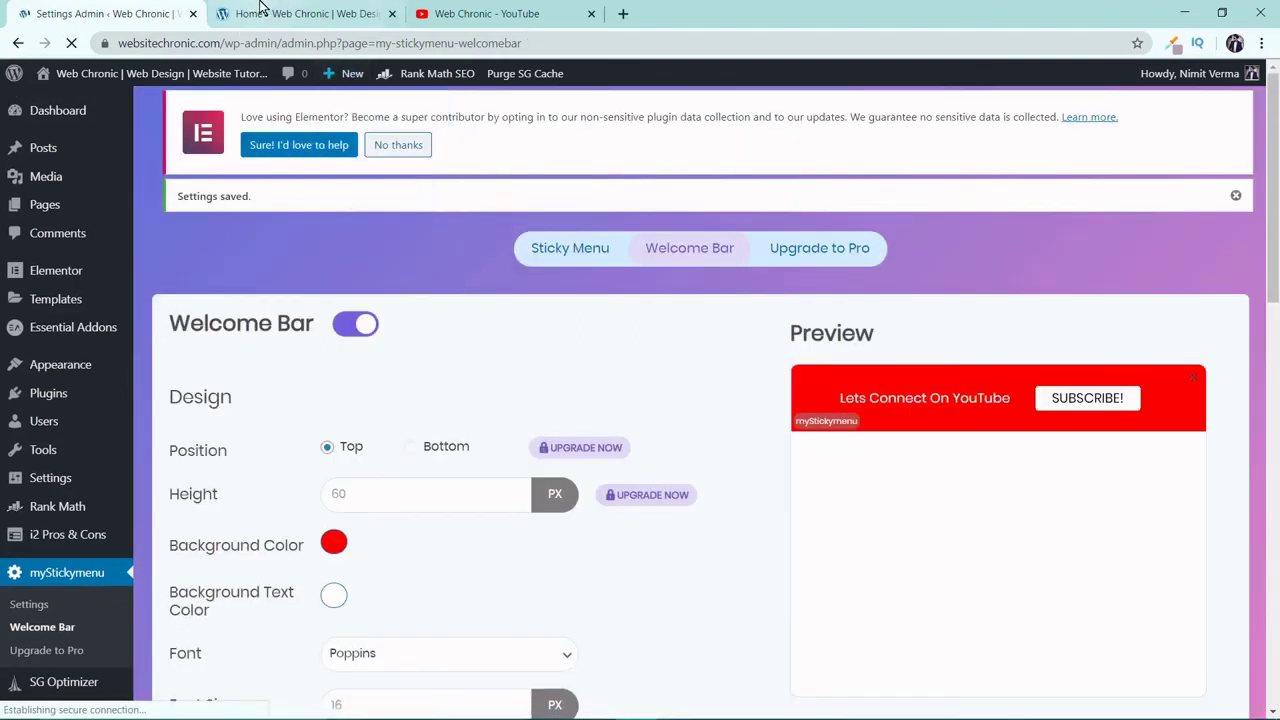
Reload the website's home page and test the Welcome Bar's SUBSCRIBE! button by viewing the page it opens
left_click(289, 10)
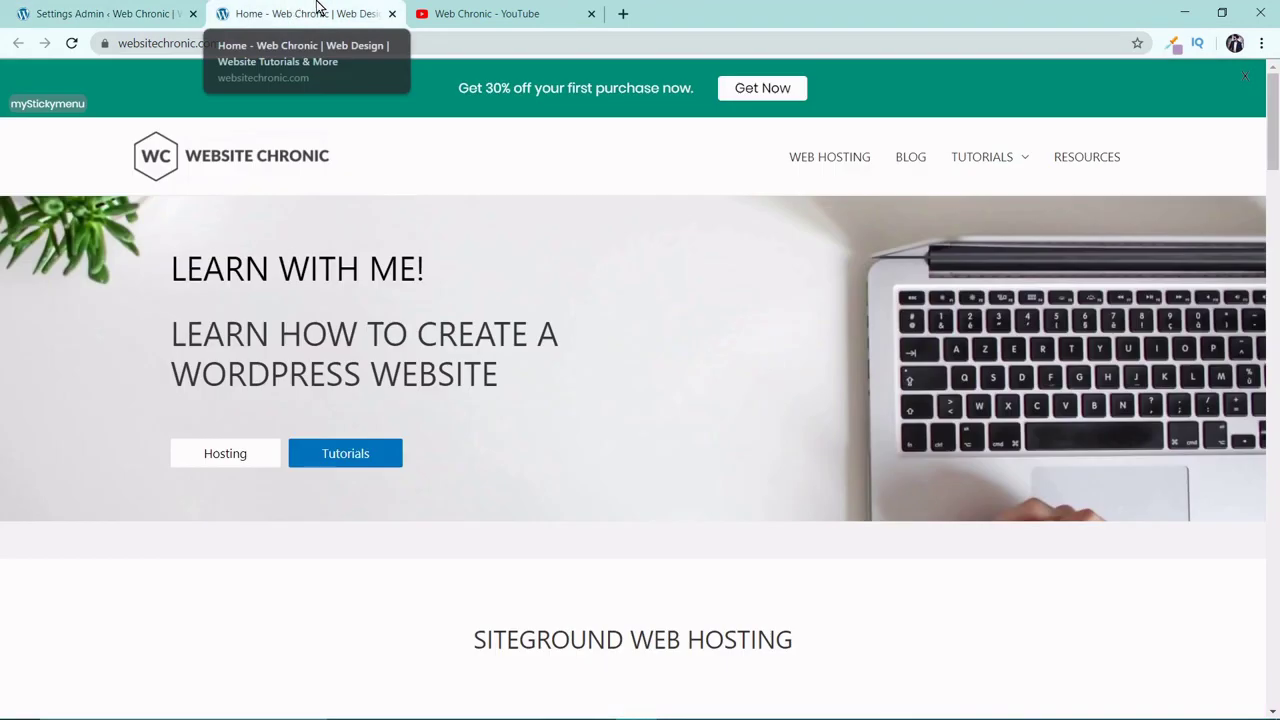
left_click(72, 44)
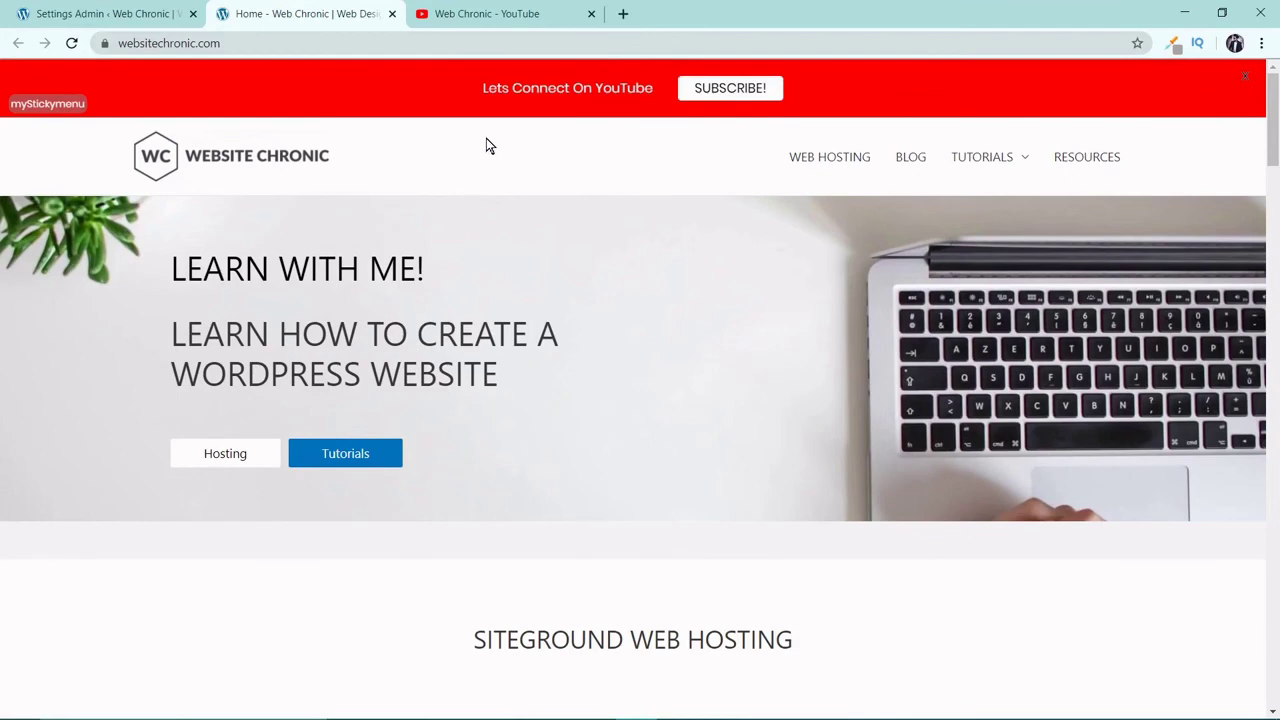
left_click(713, 93)
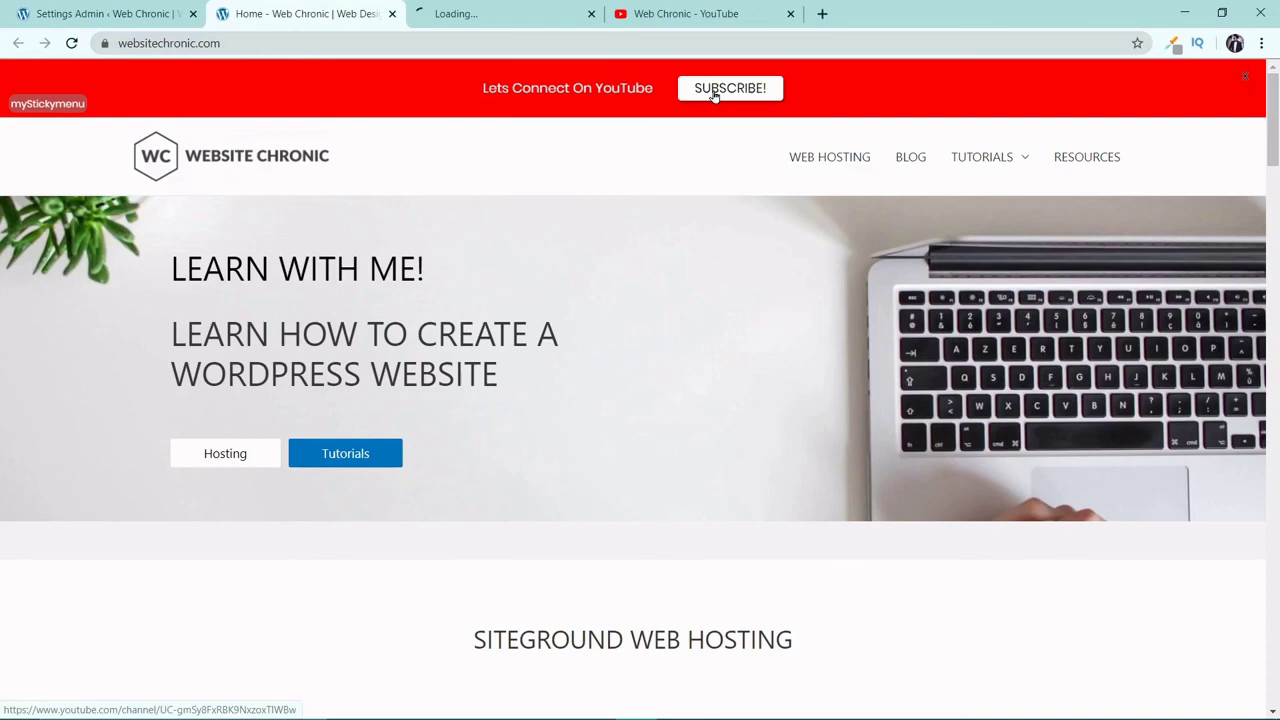
left_click(534, 20)
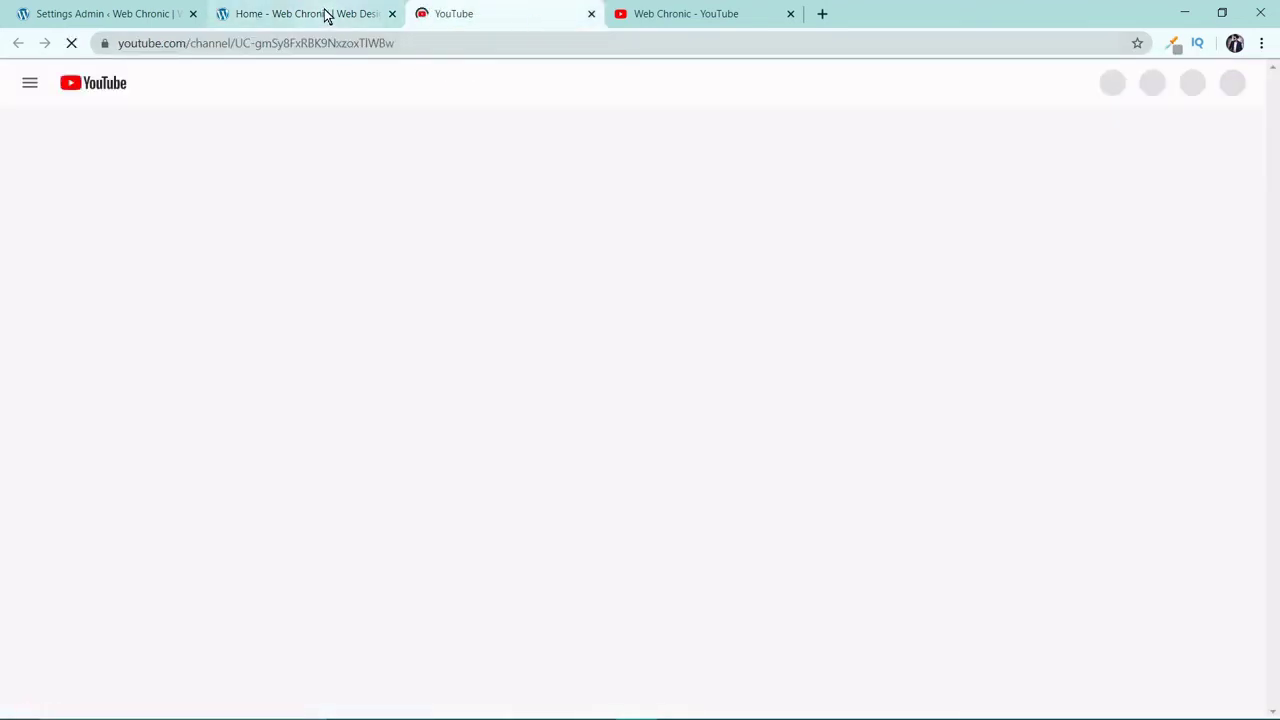
Return to the website's home page and check how the Welcome Bar and sticky header behave along the page
left_click(329, 14)
scroll(600, 148, "down", 3)
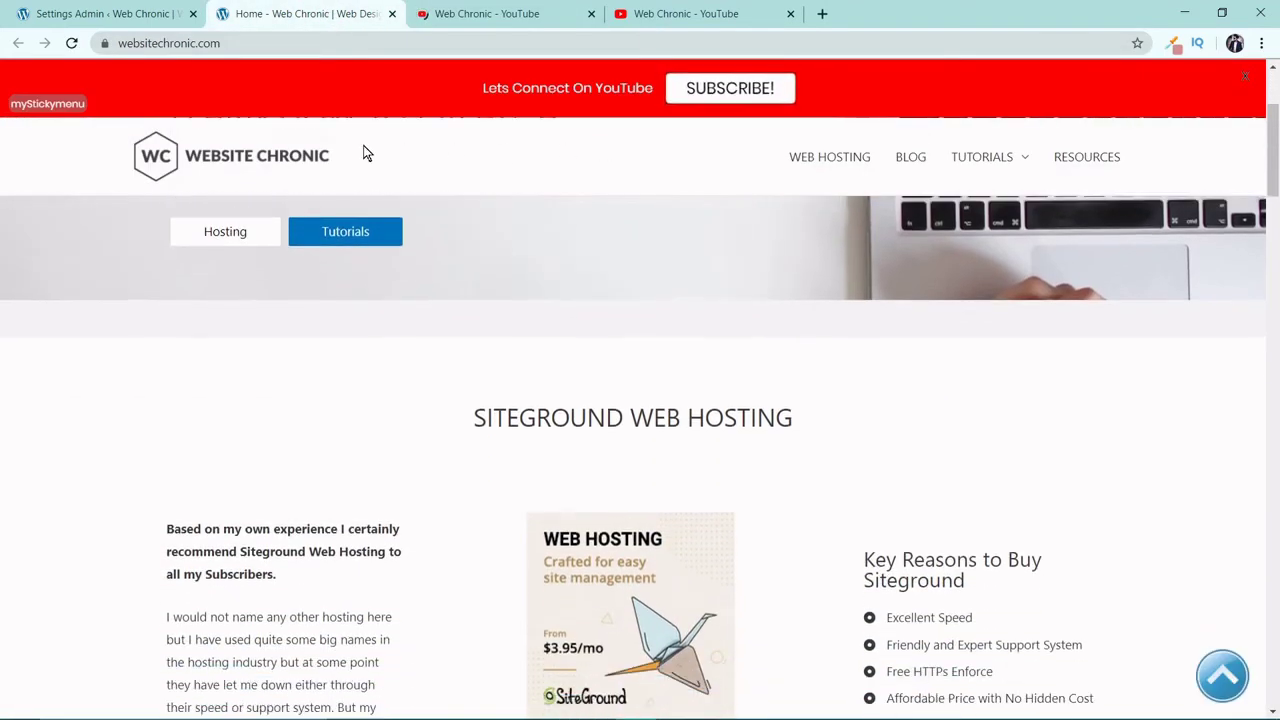
scroll(507, 184, "down", 7)
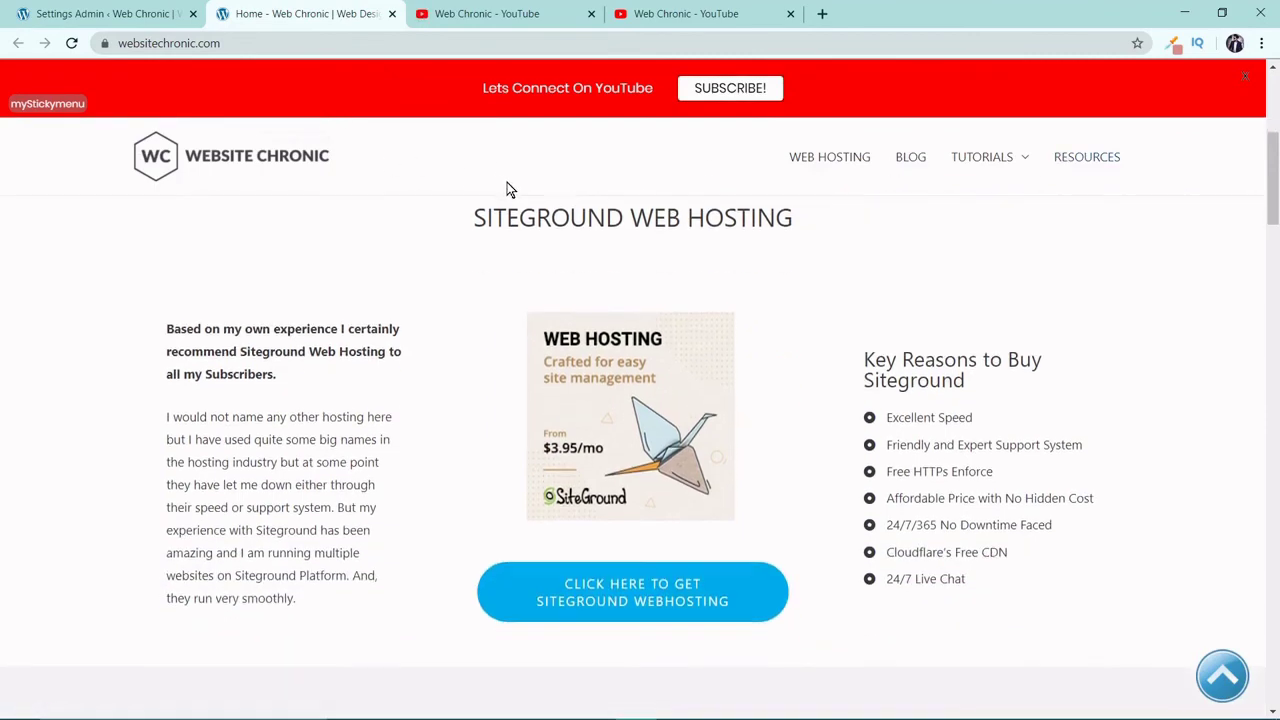
scroll(500, 183, "down", 3)
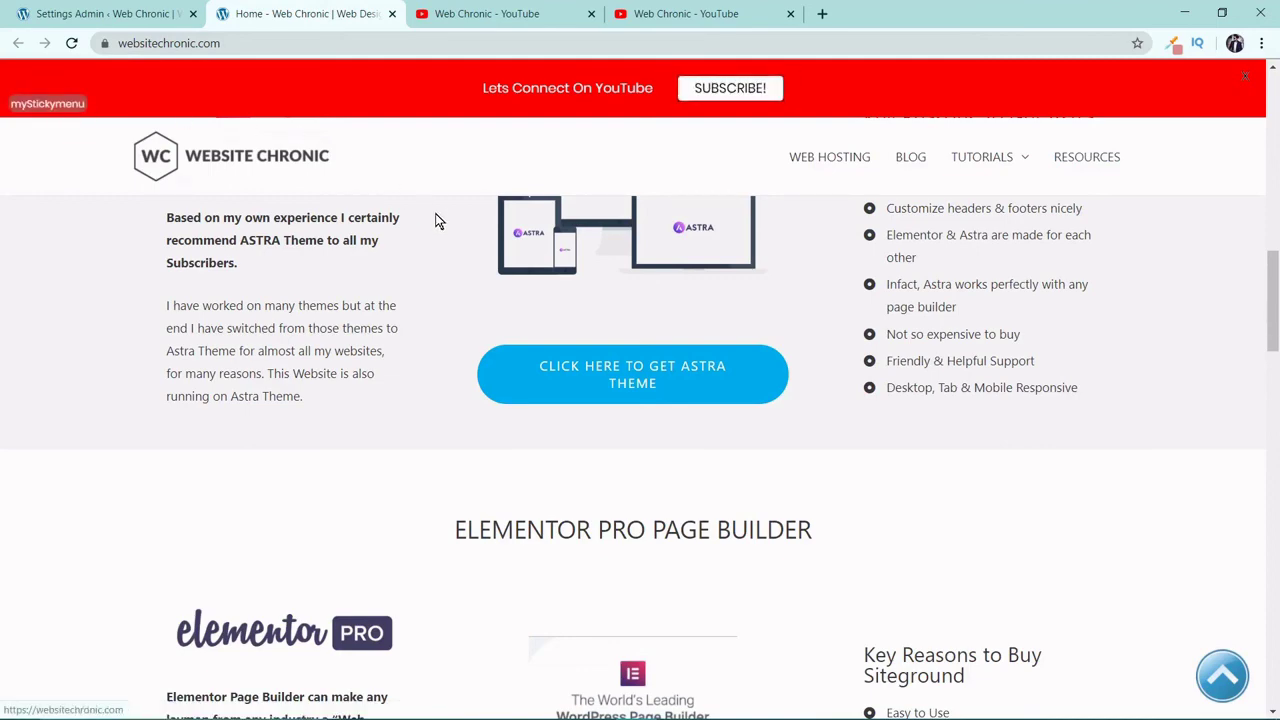
scroll(437, 220, "up", 10)
scroll(437, 220, "up", 3)
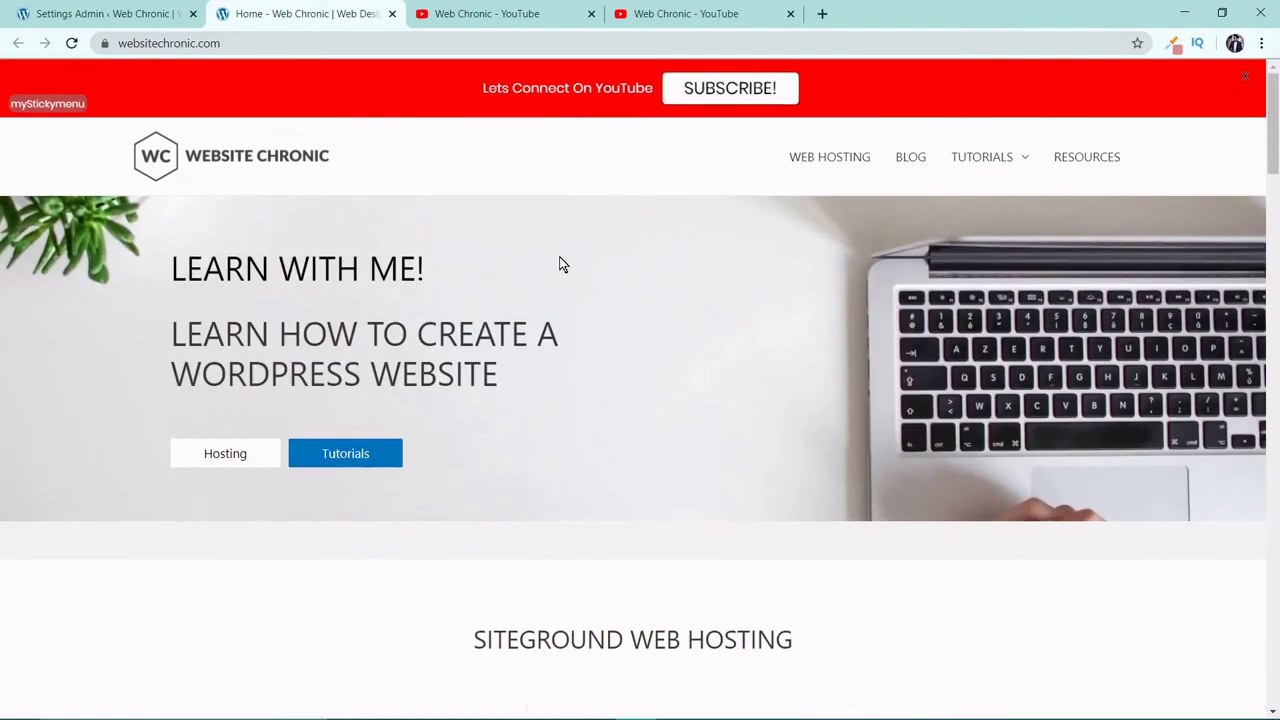